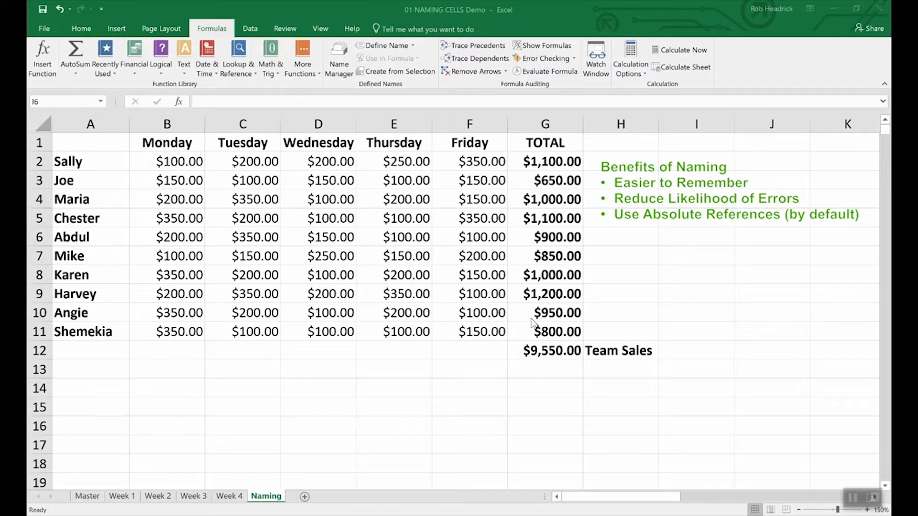
Define the name Team_Sales for the team total in cell G12.
left_click(552, 352)
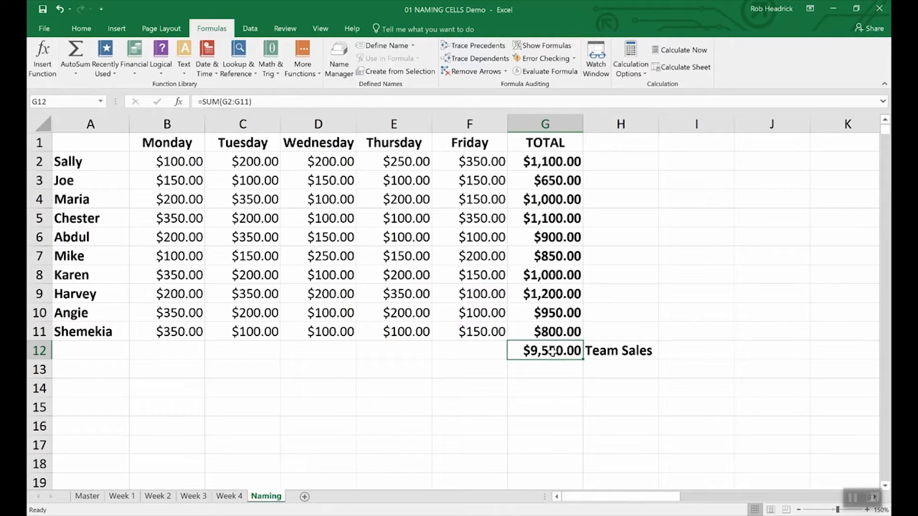
right_click(552, 353)
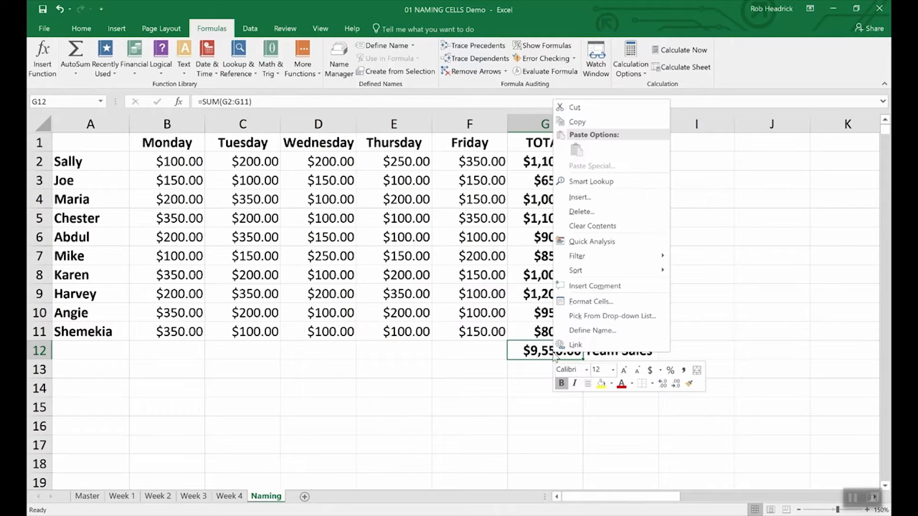
left_click(576, 332)
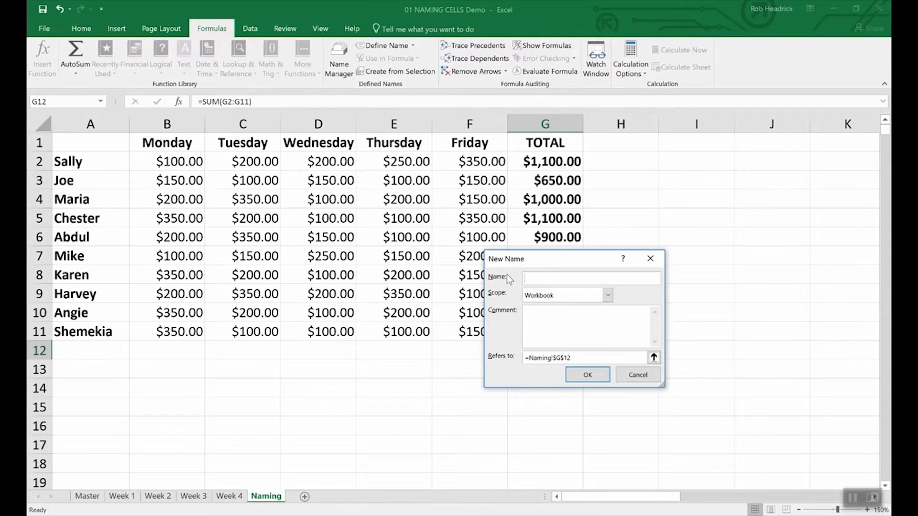
type("Team_Sales")
left_click(601, 378)
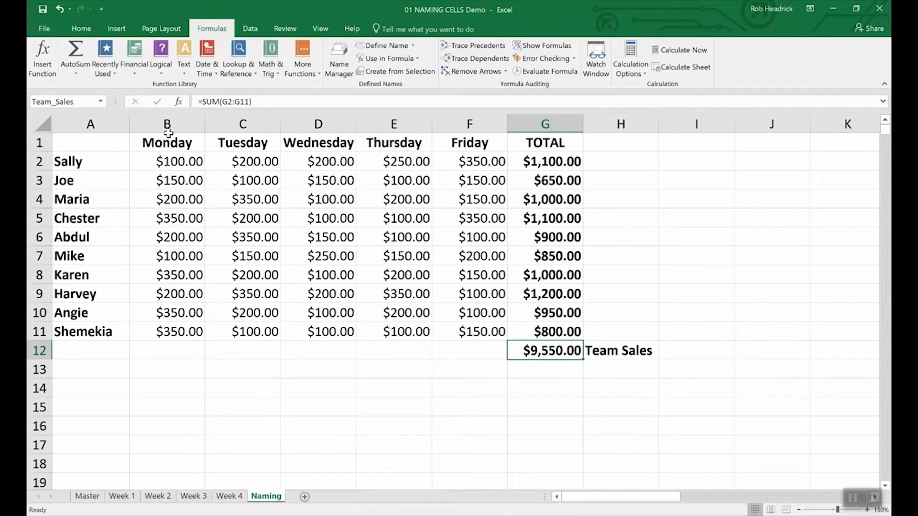
Name the individual totals in cells G2:G11 Rep_Sales.
left_click(80, 102)
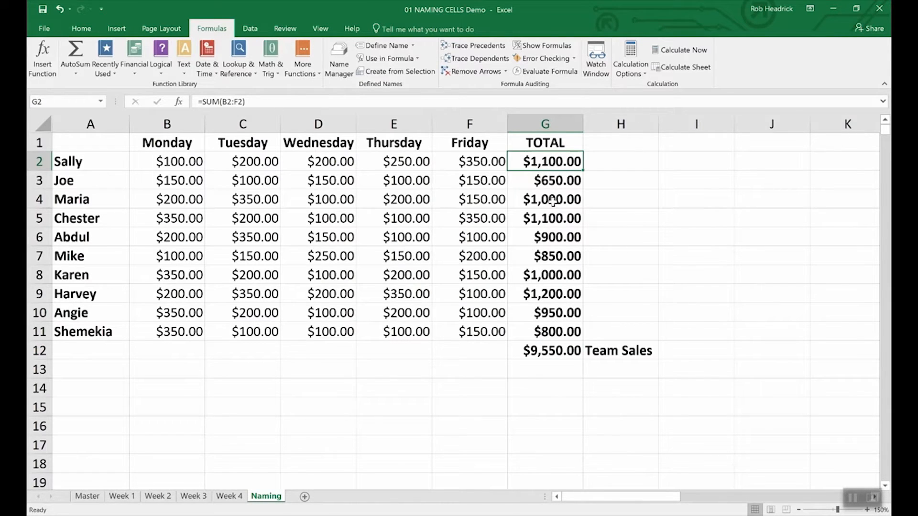
left_click(612, 200)
left_click_drag(535, 162, 528, 335)
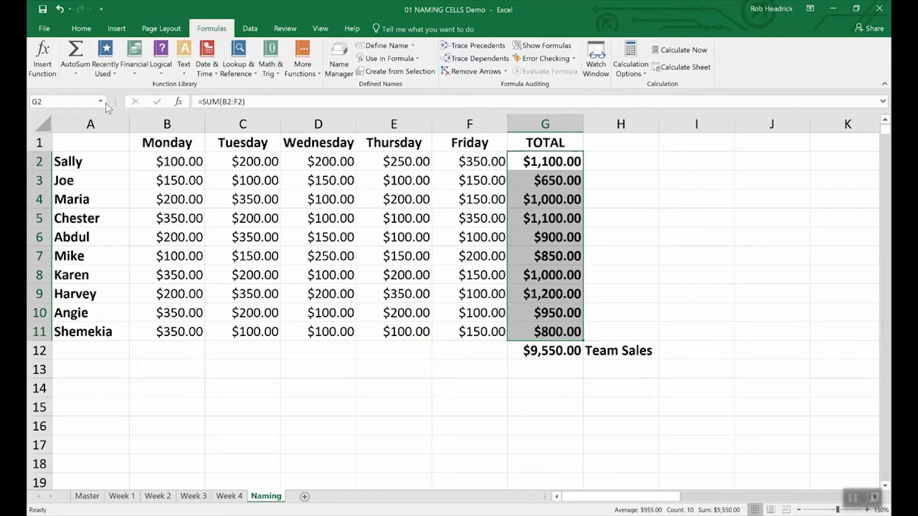
left_click(71, 101)
type("Rep_Sales")
key("Return")
Enter a SUM formula of the Rep_Sales range in cell G13, and open the Name Manager.
left_click(543, 371)
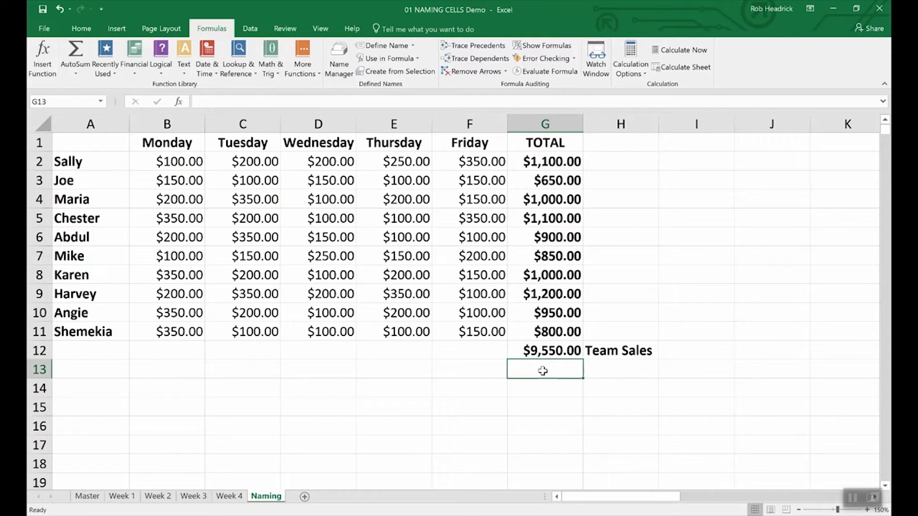
type("=")
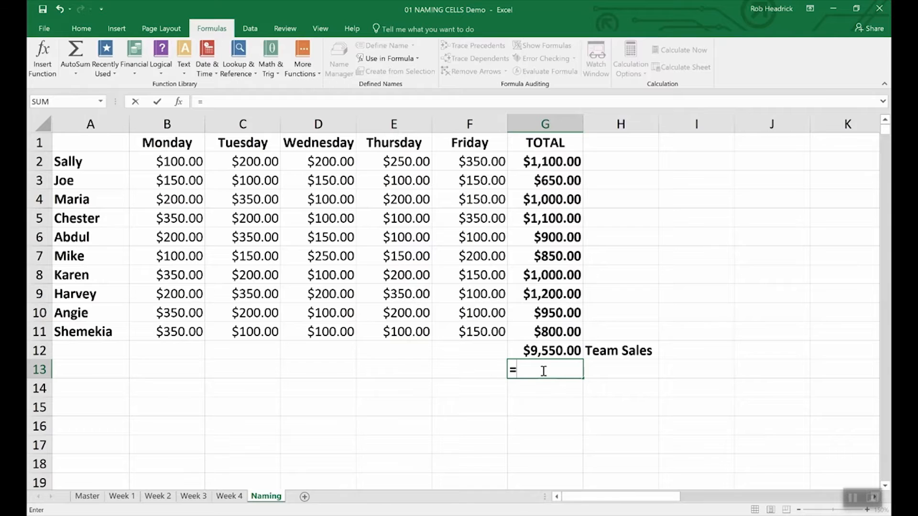
type("(")
key("BackSpace")
type("Sum")
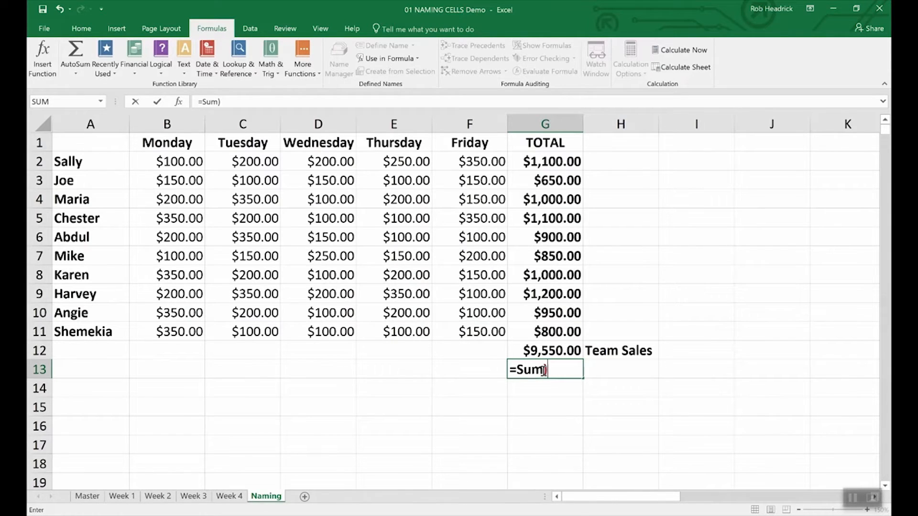
type("(")
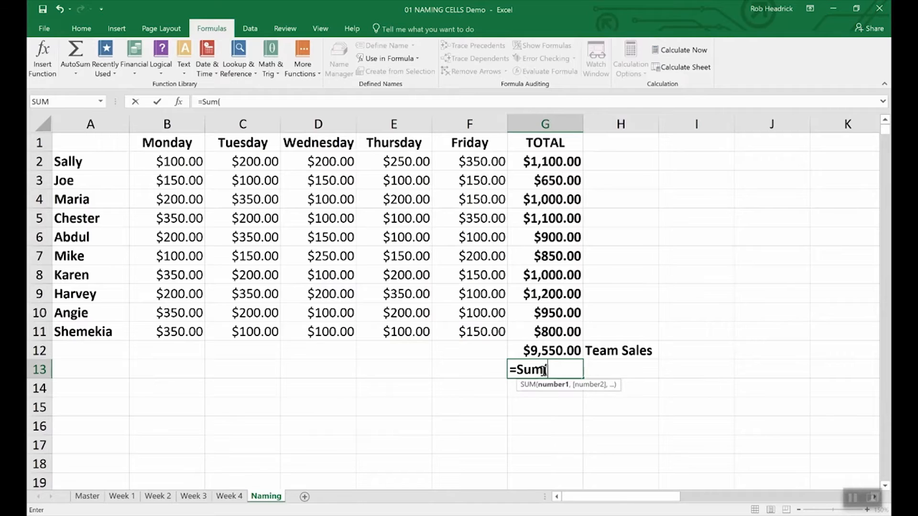
type("Rep")
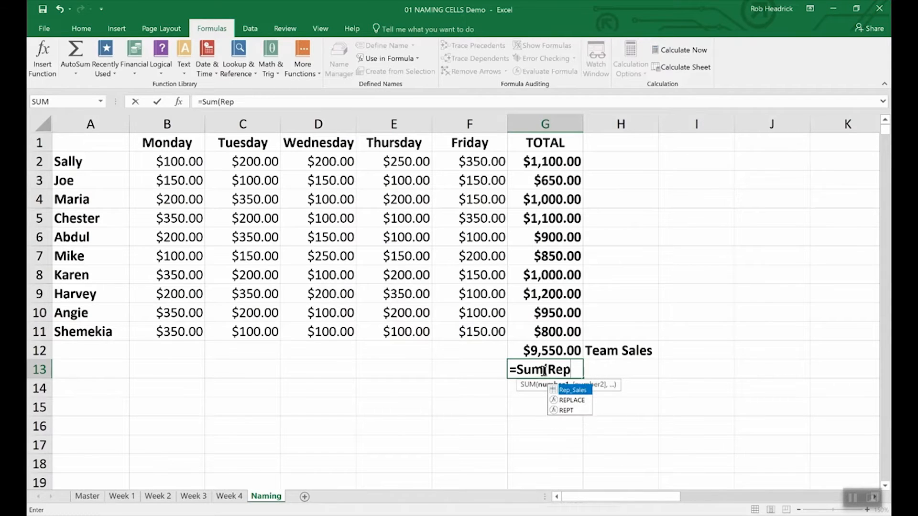
double_click(572, 391)
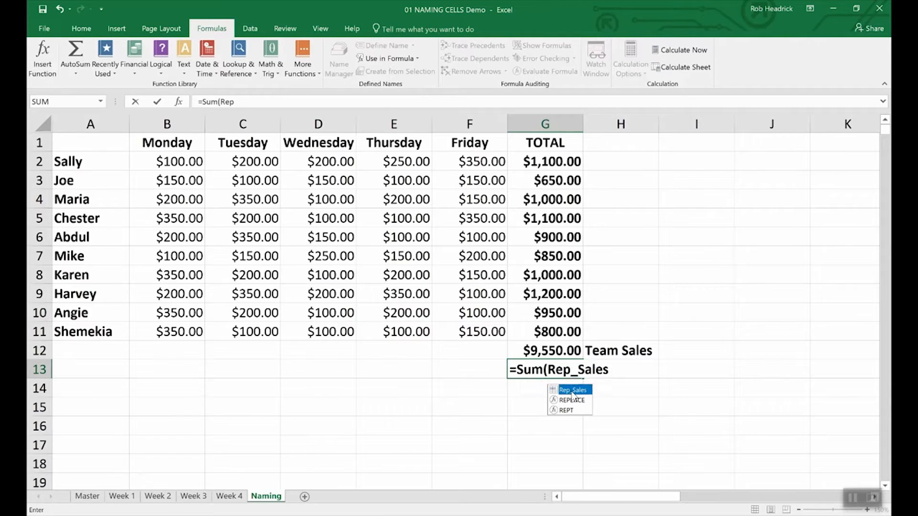
key("Return")
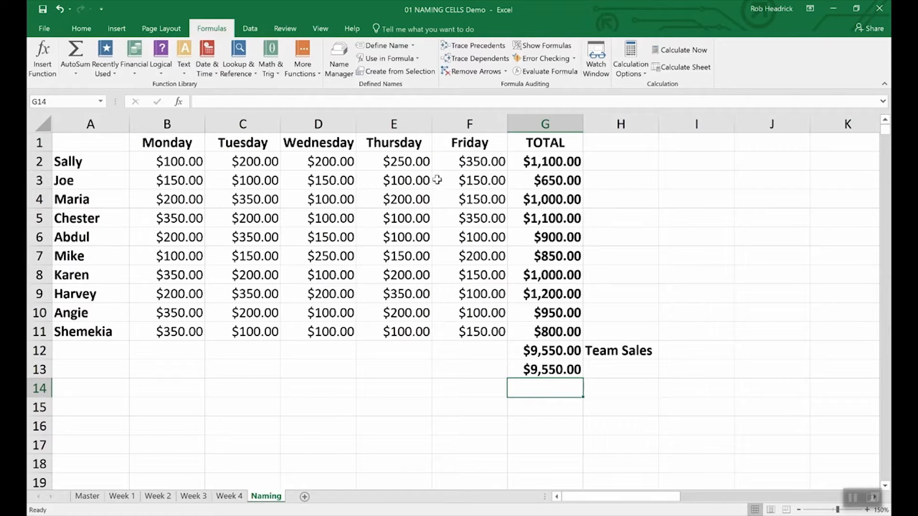
left_click(339, 52)
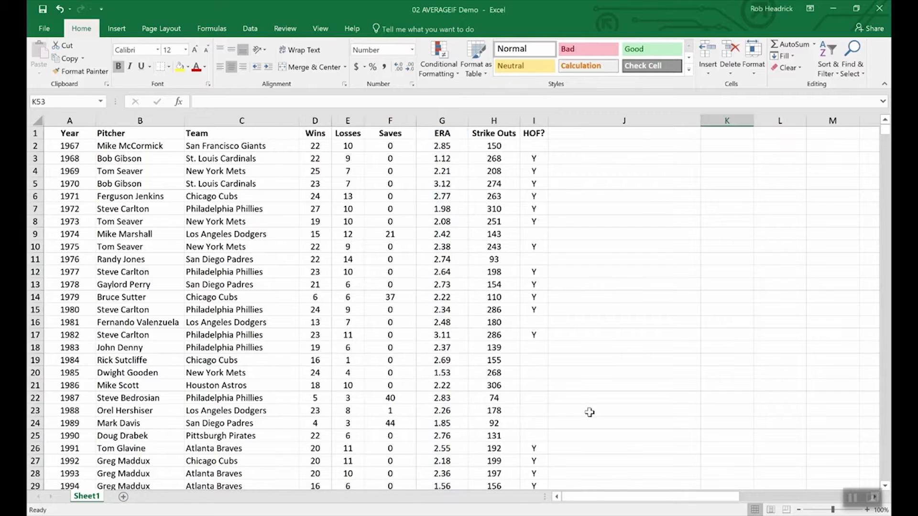
In K53 of the 02 AVERAGEIF Demo workbook, enter an AVERAGEIF formula with range wins, criteria ">19" and average range era.
scroll(591, 413, "down", 3)
scroll(591, 412, "down", 20)
scroll(591, 412, "up", 12)
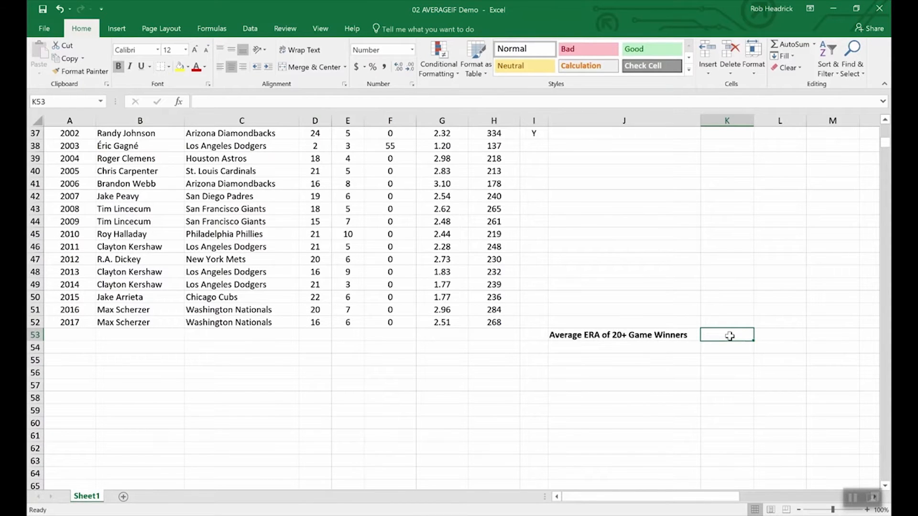
type("=av")
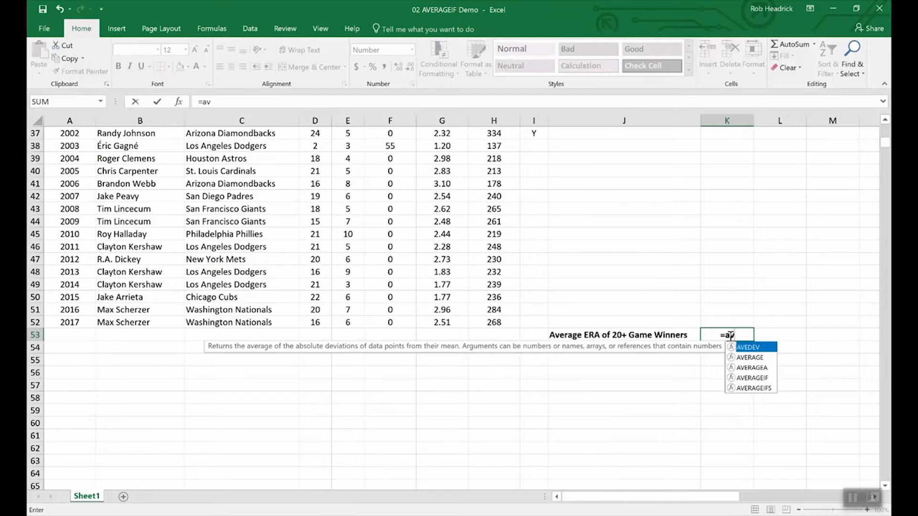
type("erageif")
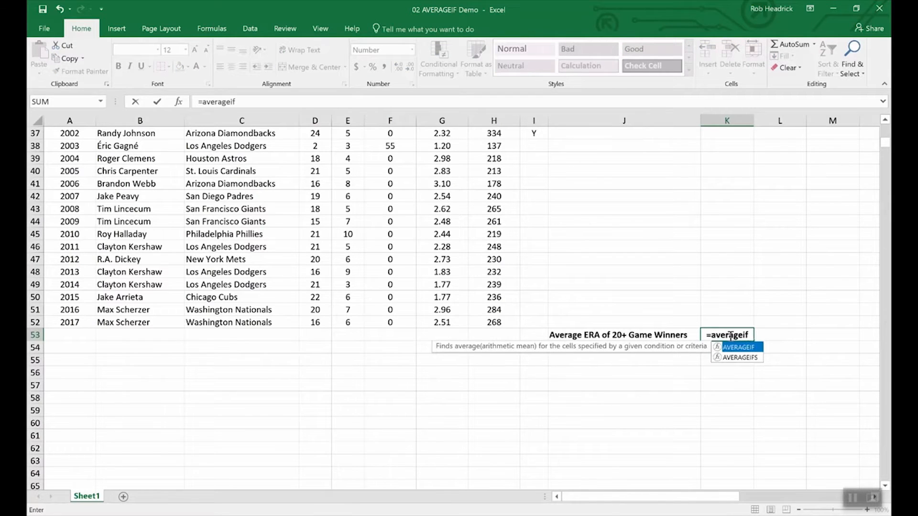
type("(")
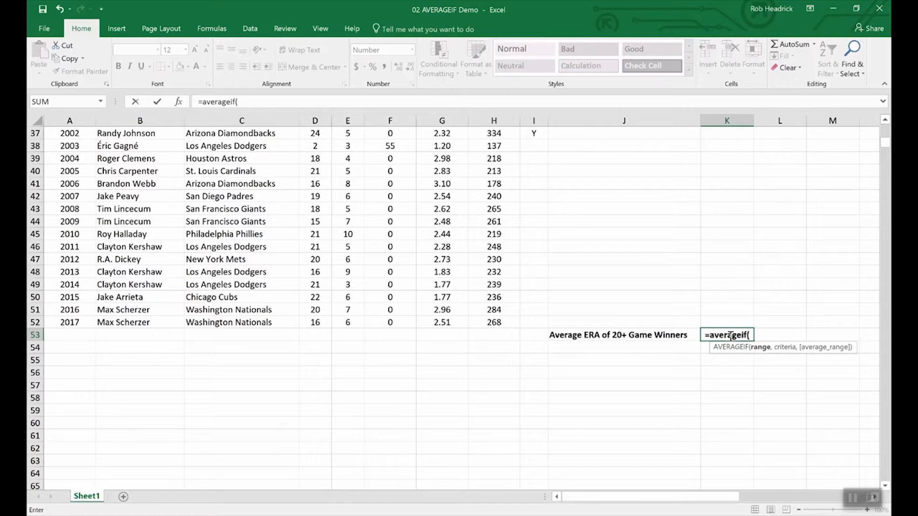
type("wins,")
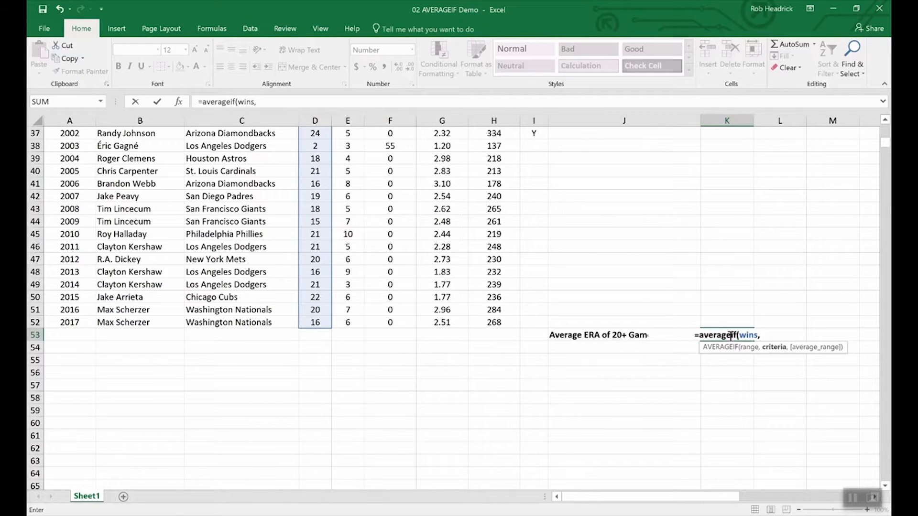
type("\"")
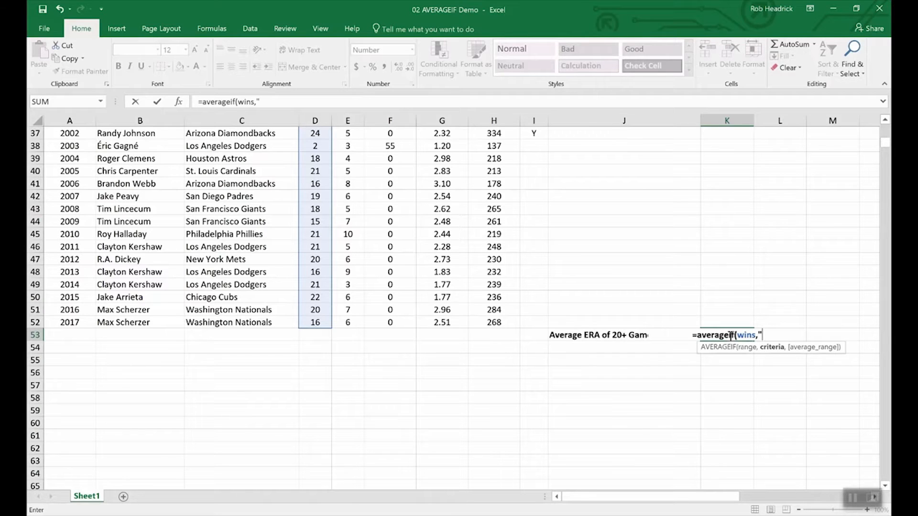
type(">19\",")
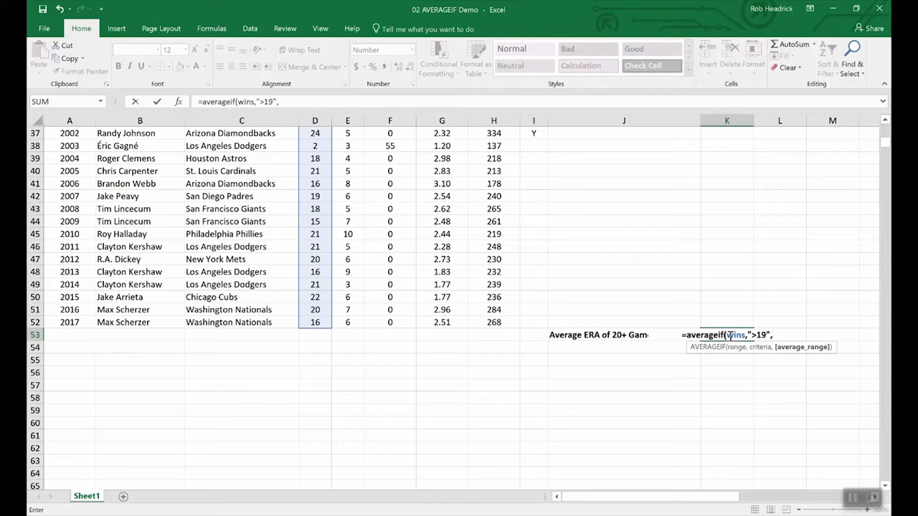
type("era")
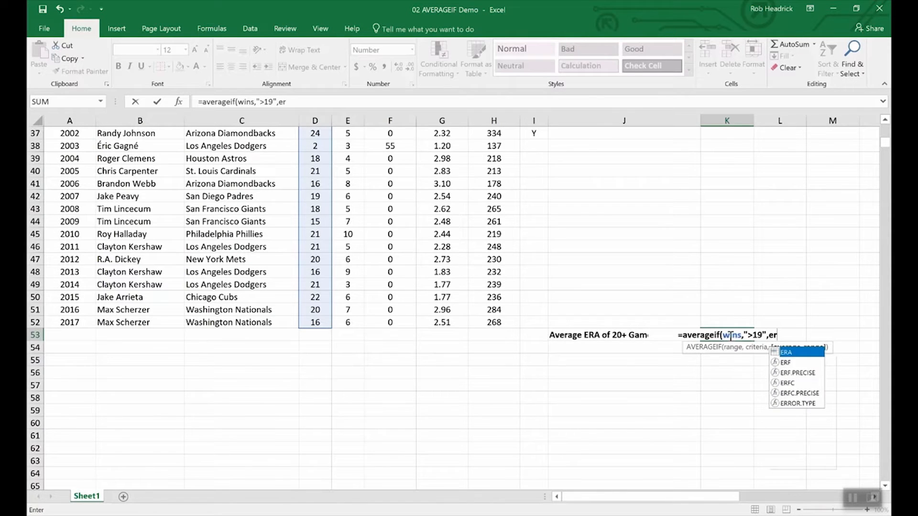
key("Return")
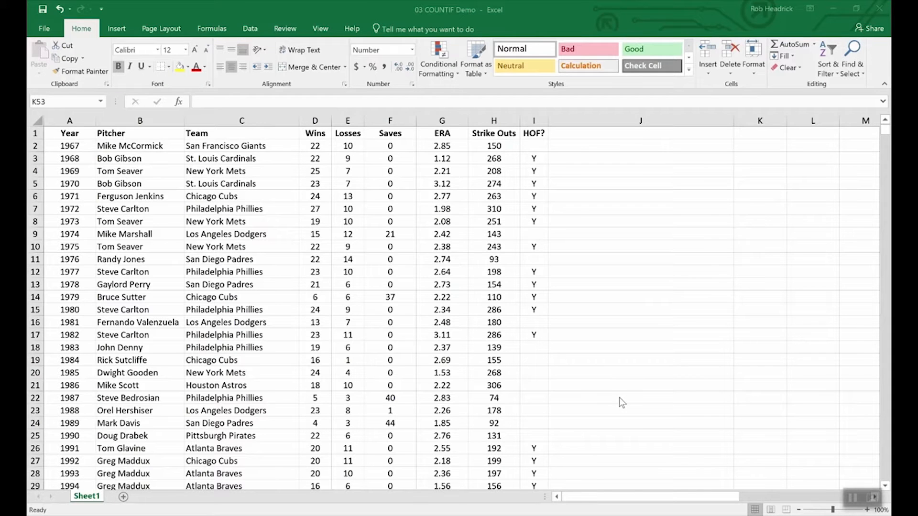
In K53 of the 03 COUNTIF Demo workbook, enter a COUNTIF formula with range team and criteria "Philadelphia Phillies".
scroll(620, 401, "down", 16)
scroll(621, 401, "up", 4)
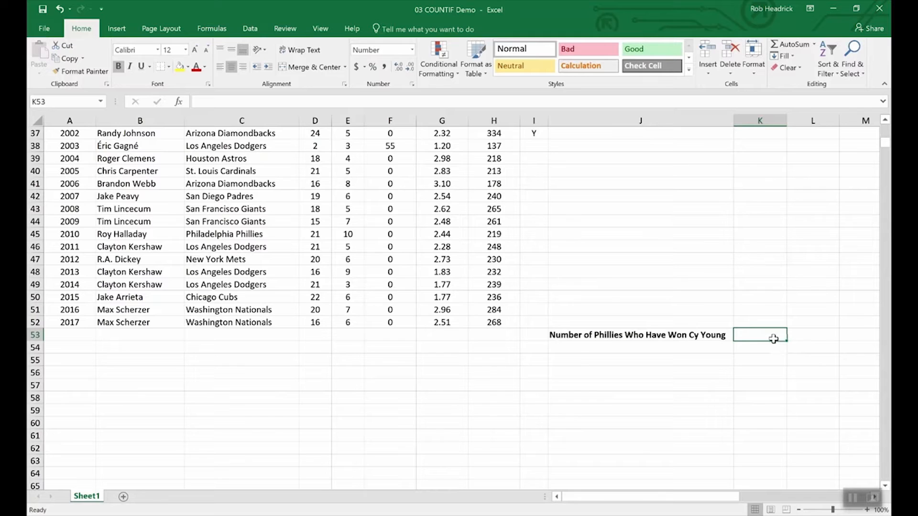
type("=")
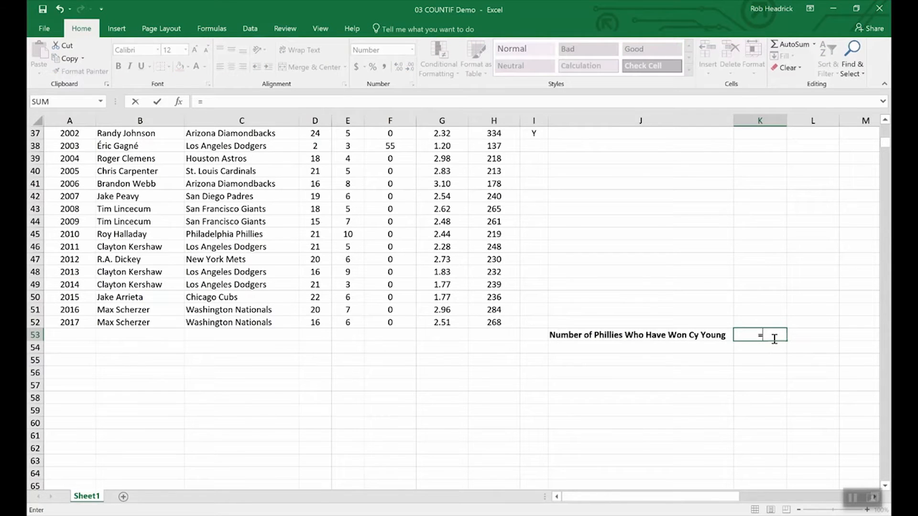
type("C")
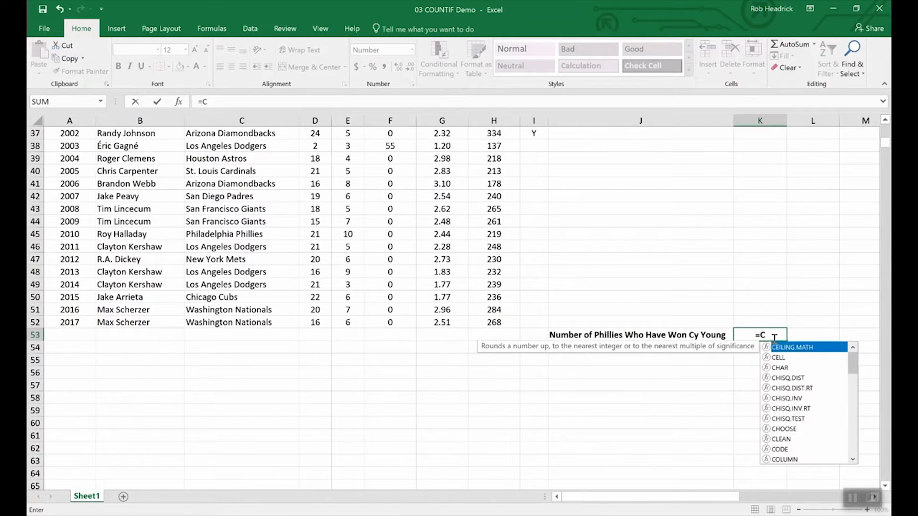
type("OUNTIF")
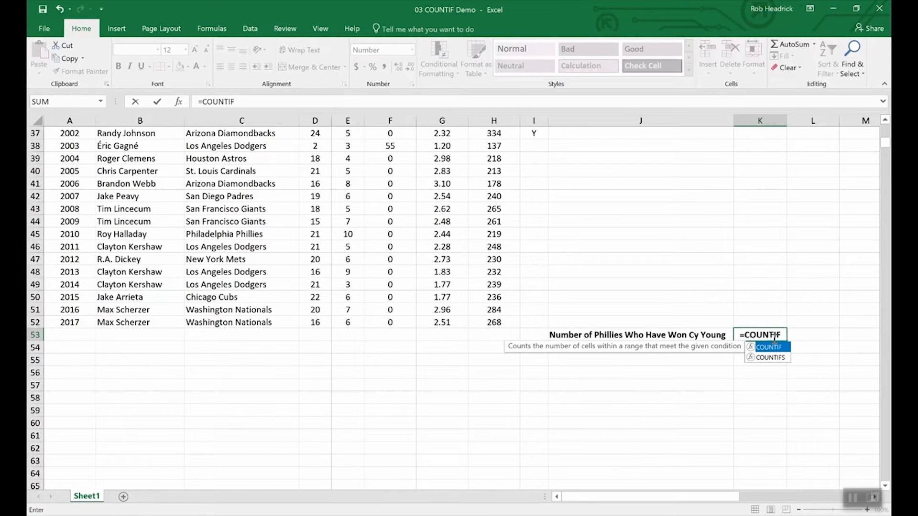
type("(")
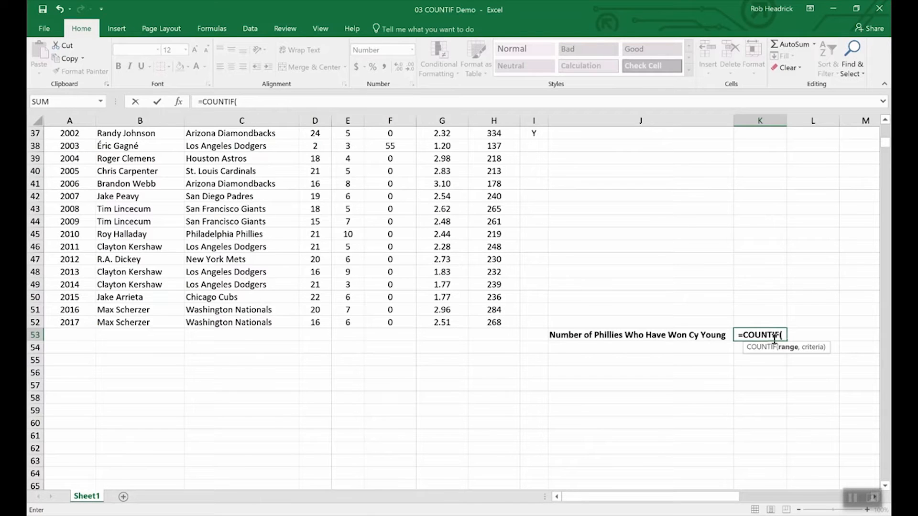
type("tea")
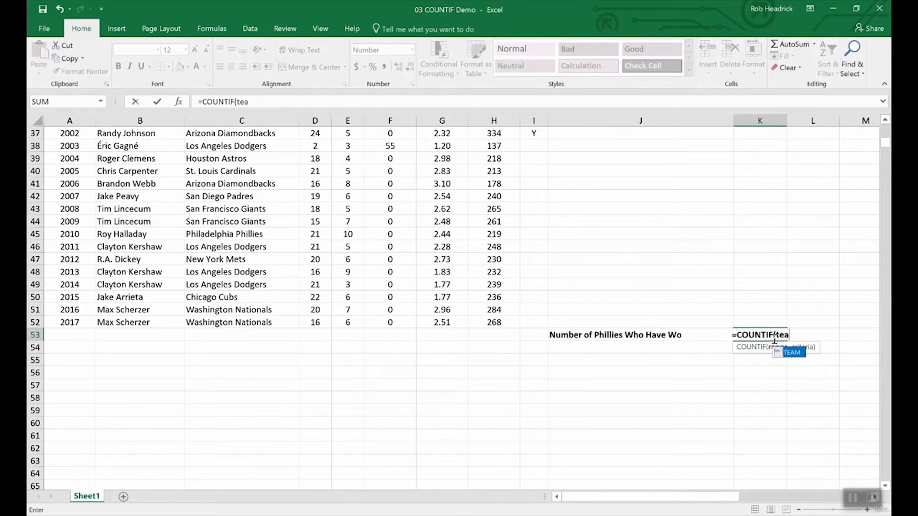
type("m,")
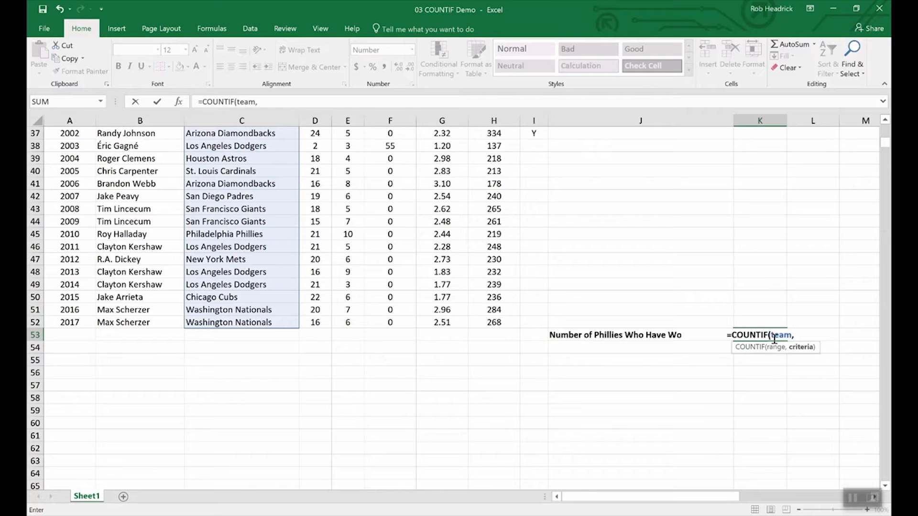
type("\"Phill")
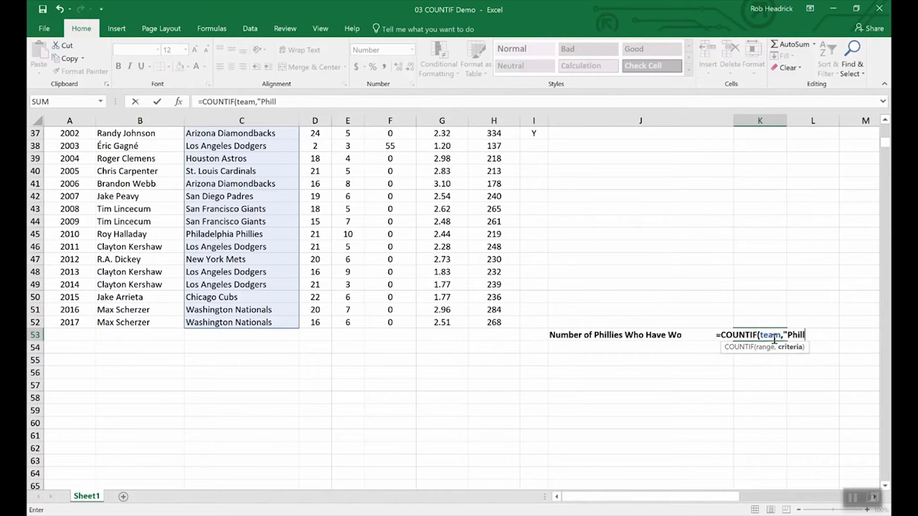
key("BackSpace")
type("adelph")
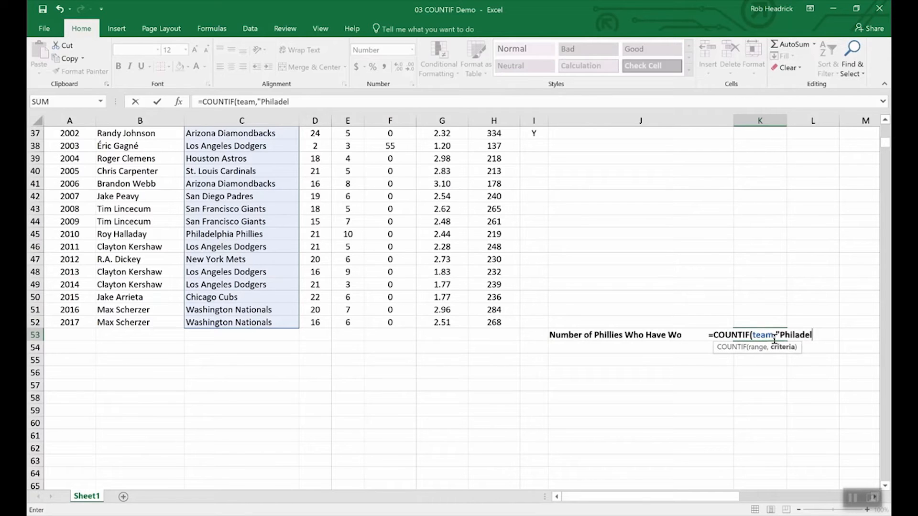
type("ia P")
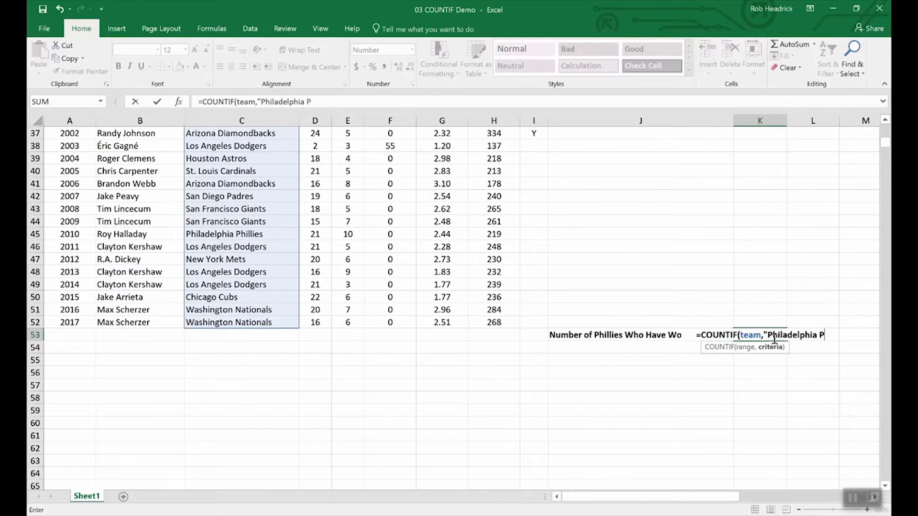
type("hillie")
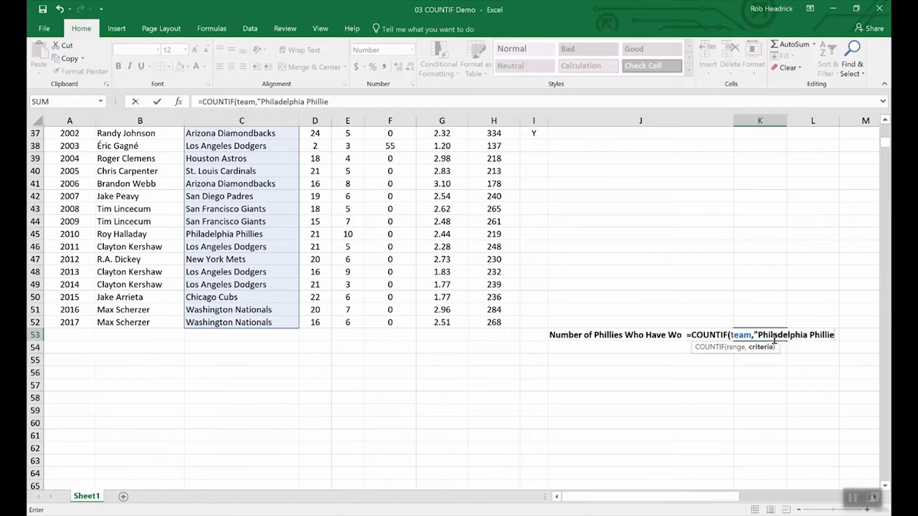
type("s")
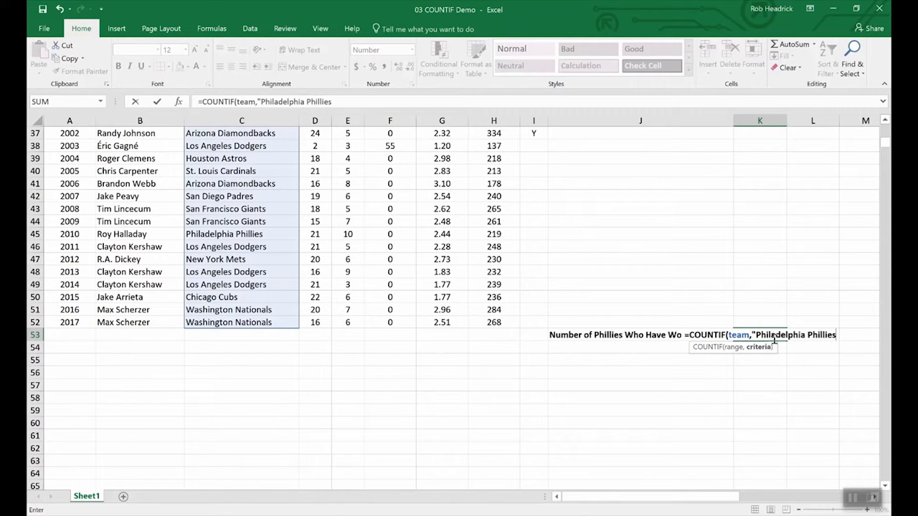
type("\"")
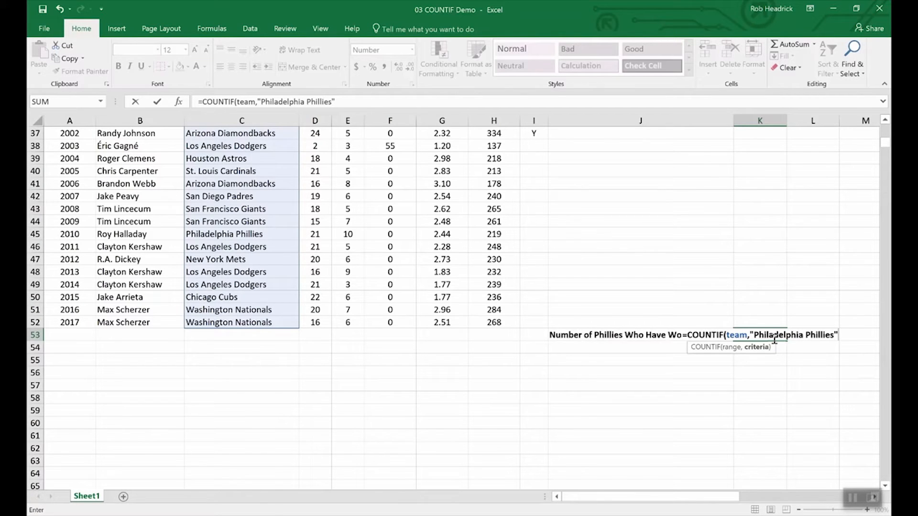
key("Return")
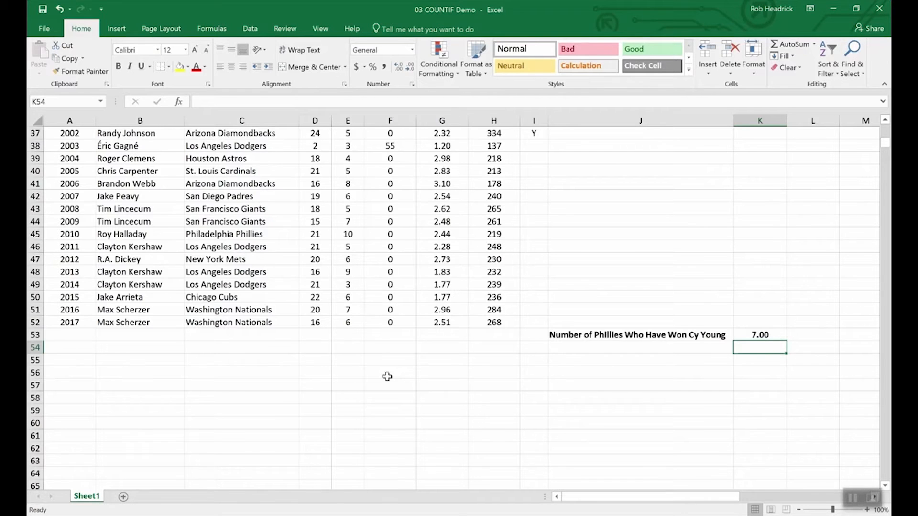
scroll(256, 401, "up", 4)
scroll(255, 400, "up", 8)
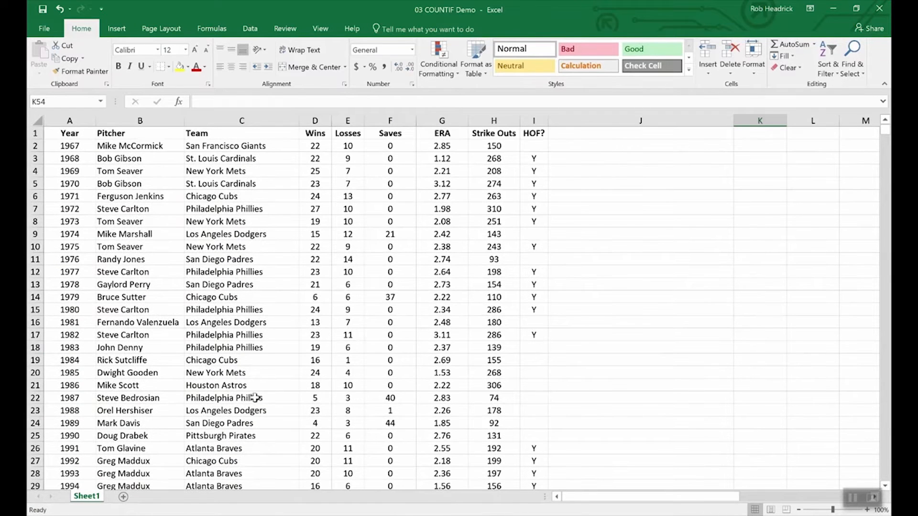
scroll(239, 268, "down", 4)
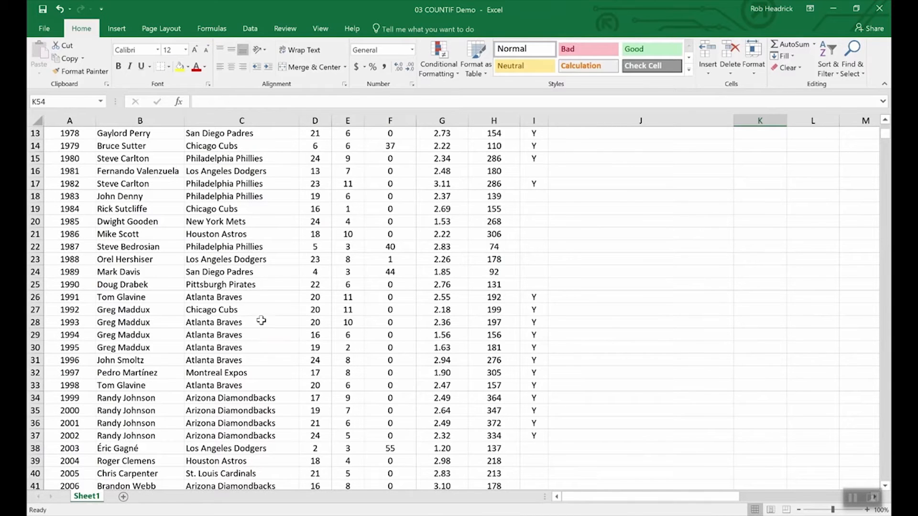
scroll(258, 318, "down", 4)
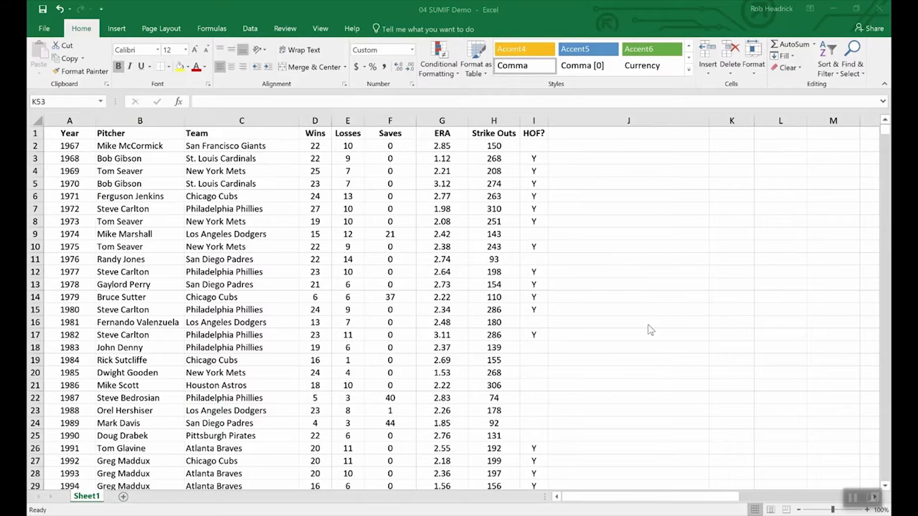
In K53 of the 04 SUMIF Demo workbook, enter a SUMIF formula with range hof, criteria "Y" and sum range Strike_Outs.
scroll(647, 325, "down", 12)
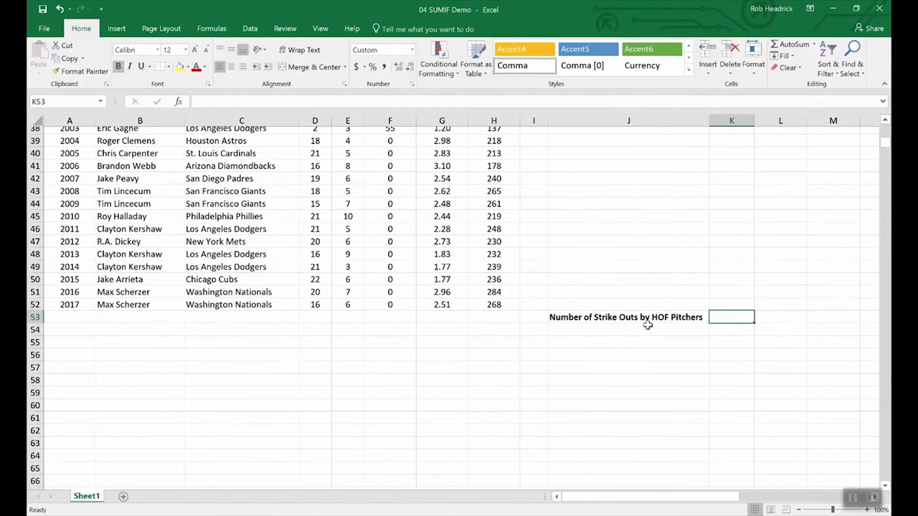
scroll(647, 325, "up", 4)
scroll(712, 430, "down", 4)
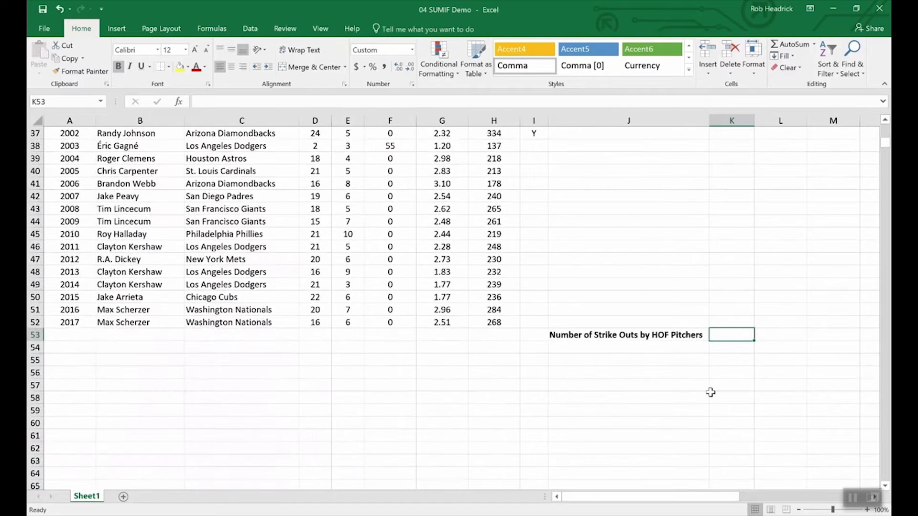
type("=")
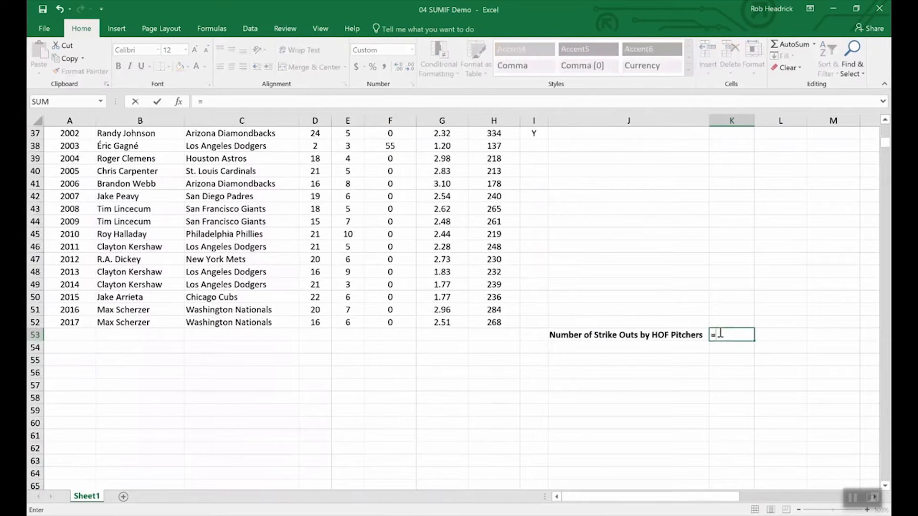
type("s")
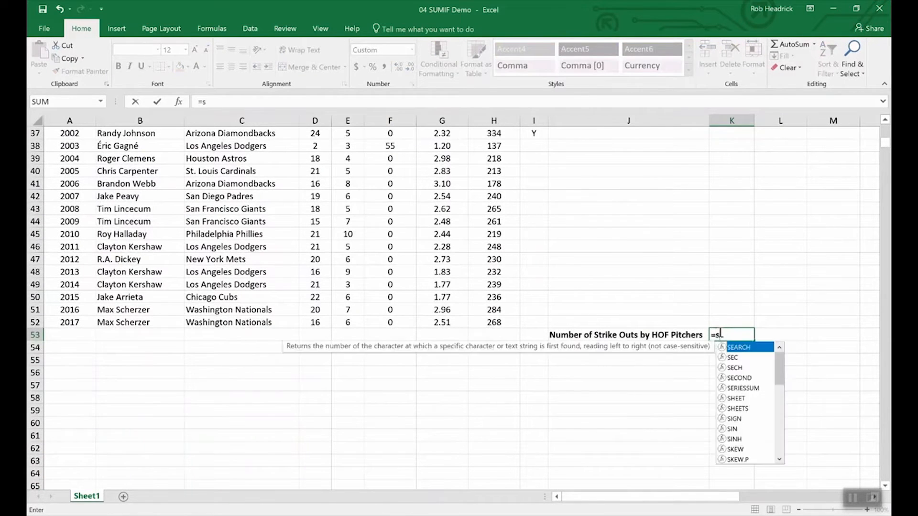
type("umin")
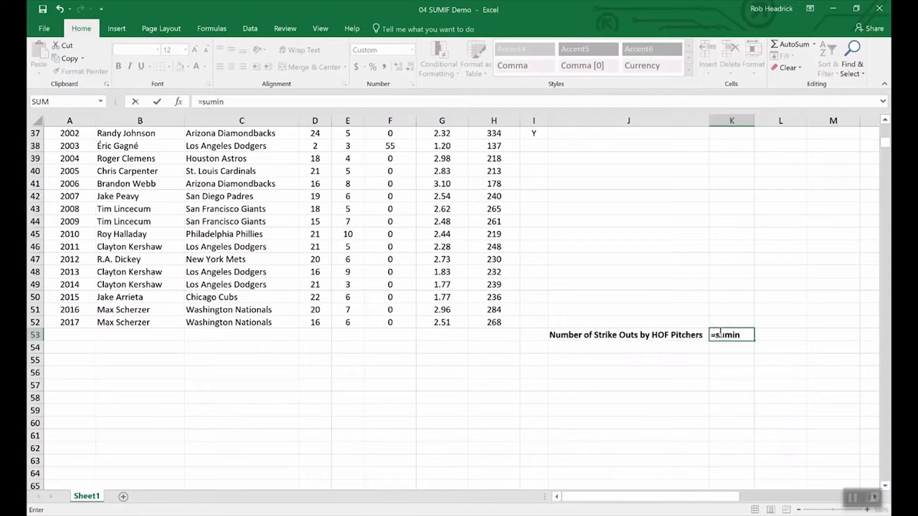
key("BackSpace")
type("f(")
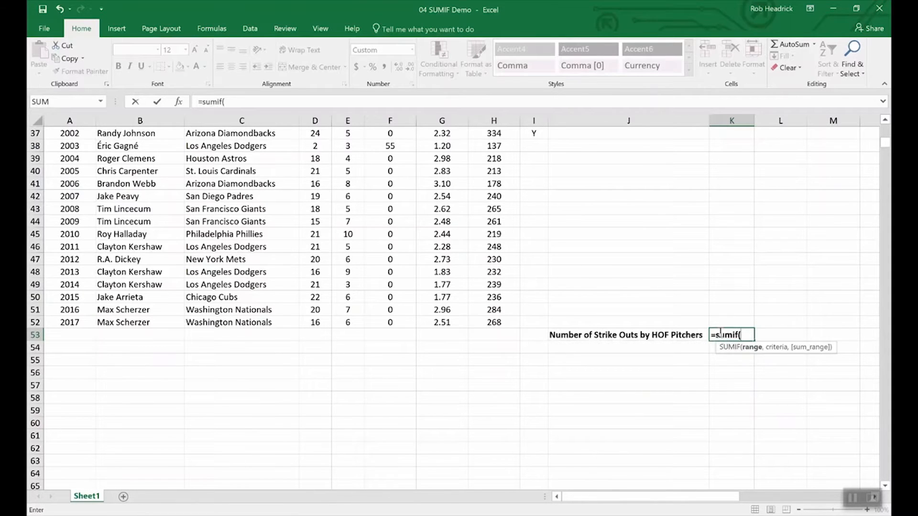
type("hof,")
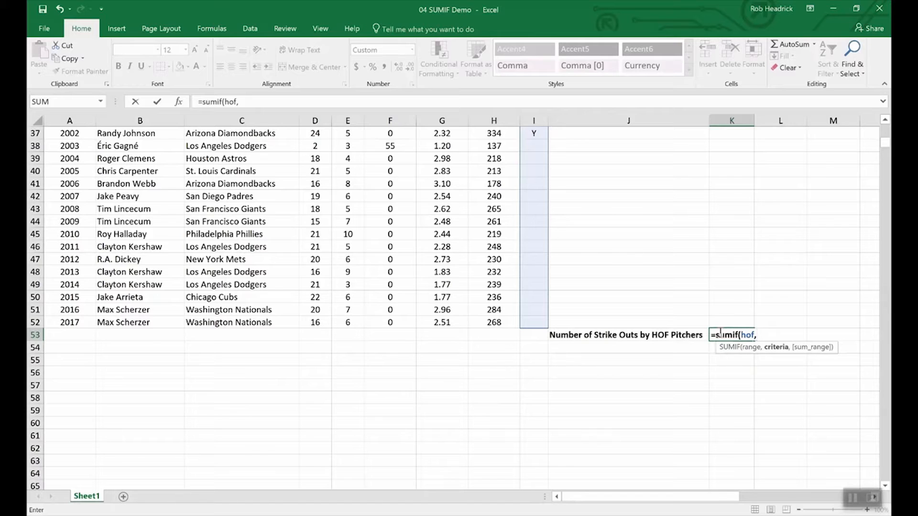
type("\"Y\",")
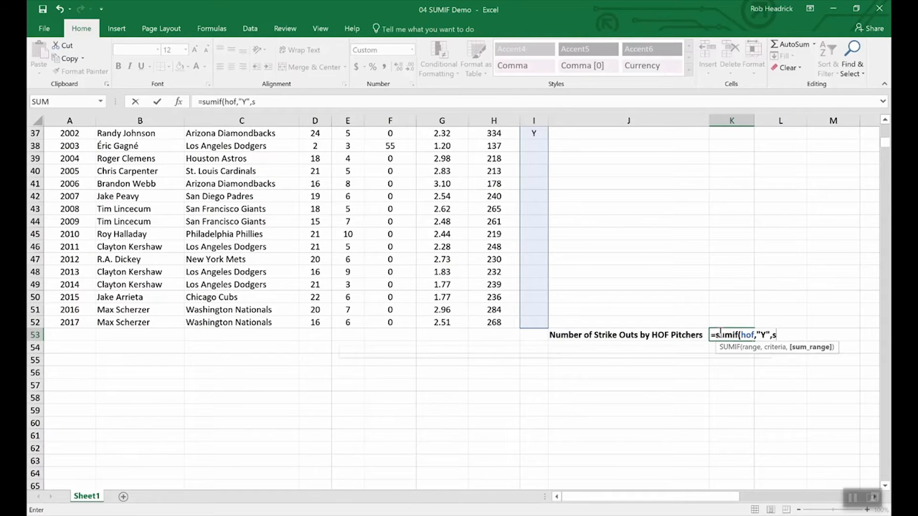
type("str")
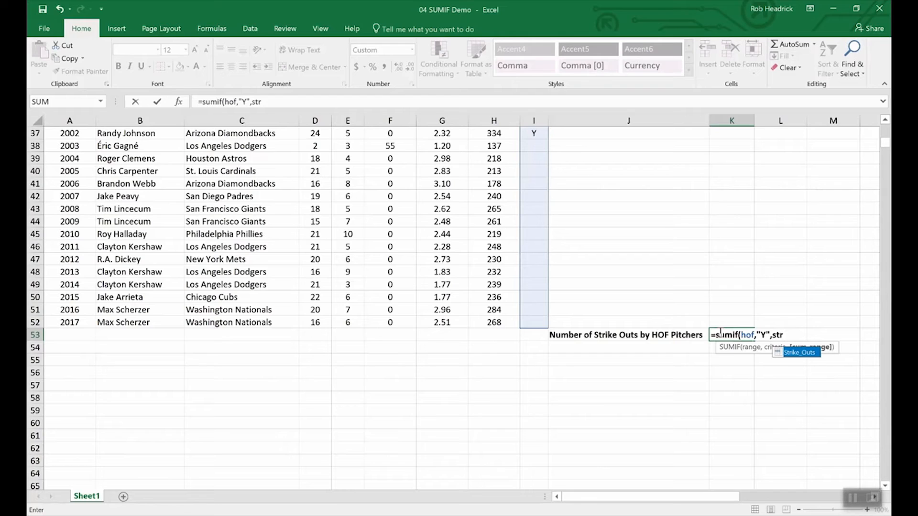
left_click(799, 354)
double_click(799, 353)
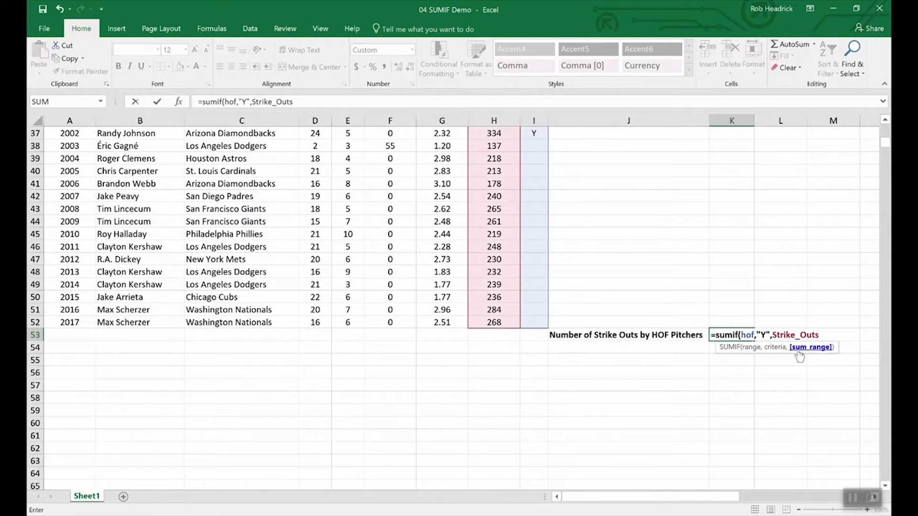
key("Return")
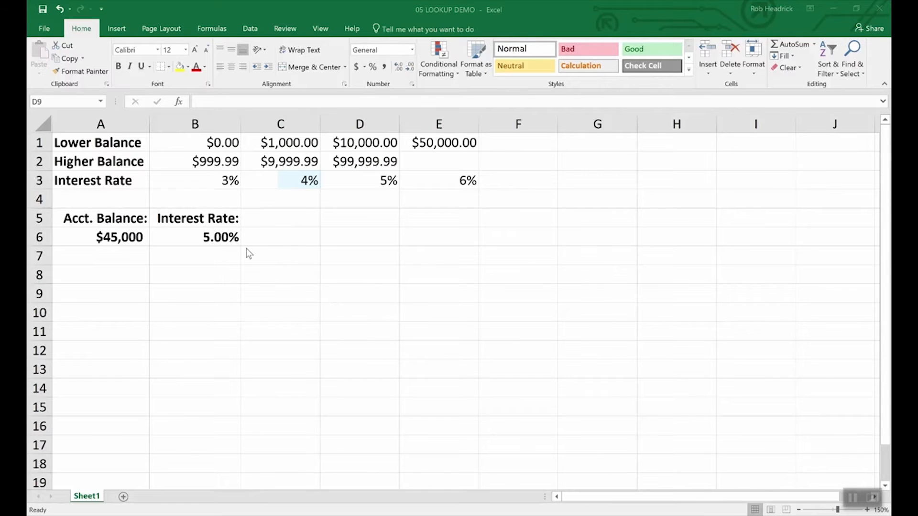
In the 05 LOOKUP DEMO workbook, inspect the account balance in A6 and the interest rate cell B6.
left_click(120, 234)
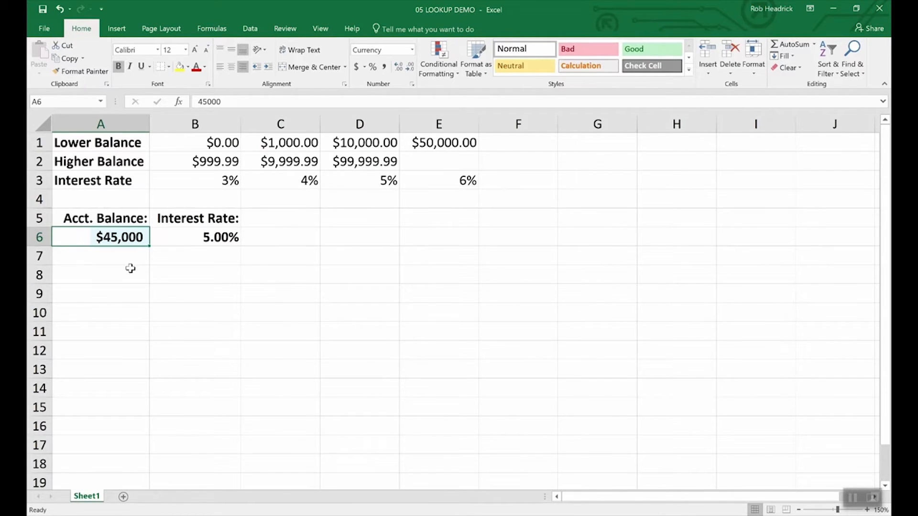
left_click(221, 237)
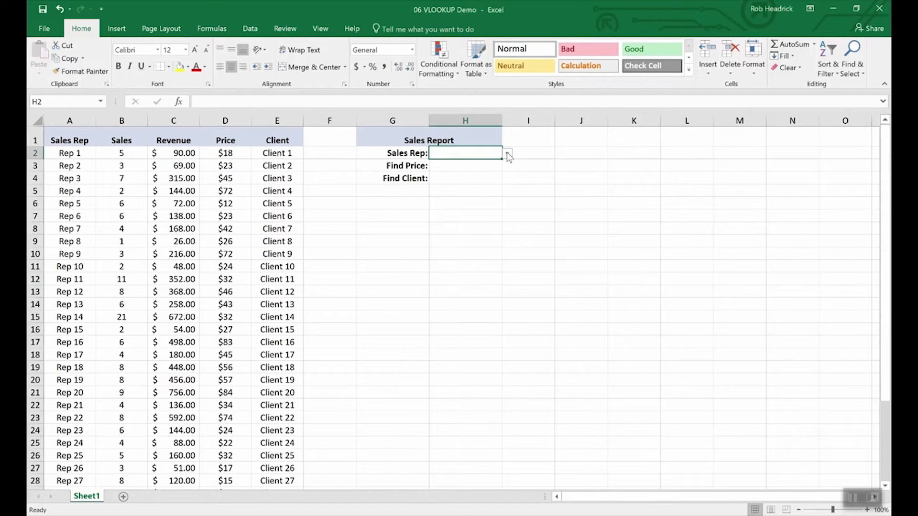
In the 06 VLOOKUP Demo workbook, choose Rep 16 as the sales rep in cell H2 of the Sales Report.
left_click(507, 154)
scroll(508, 211, "down", 5)
mouse_move(505, 207)
left_mouse_down()
mouse_move(505, 242)
mouse_move(505, 199)
left_mouse_up()
left_click(444, 174)
In H3 of the Sales Report, start a VLOOKUP formula with lookup value H2 and table array A2:E36.
left_click(459, 166)
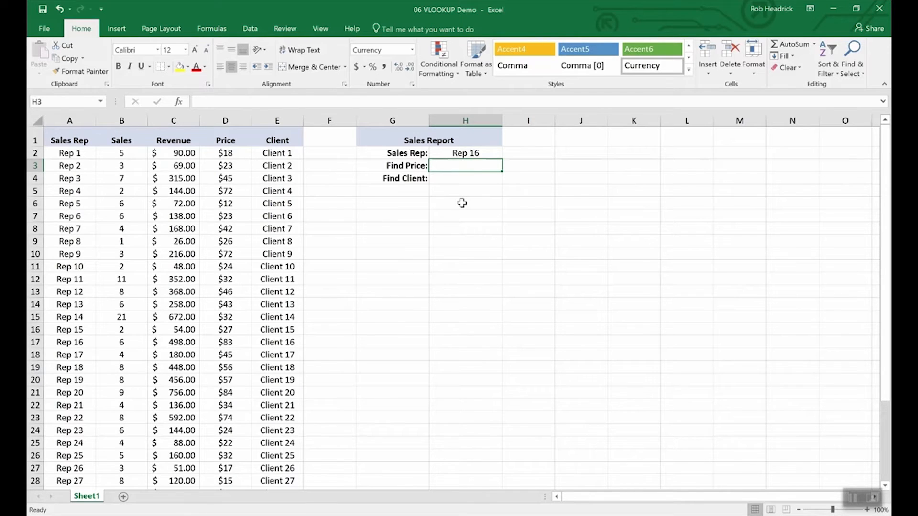
type("=vlookup")
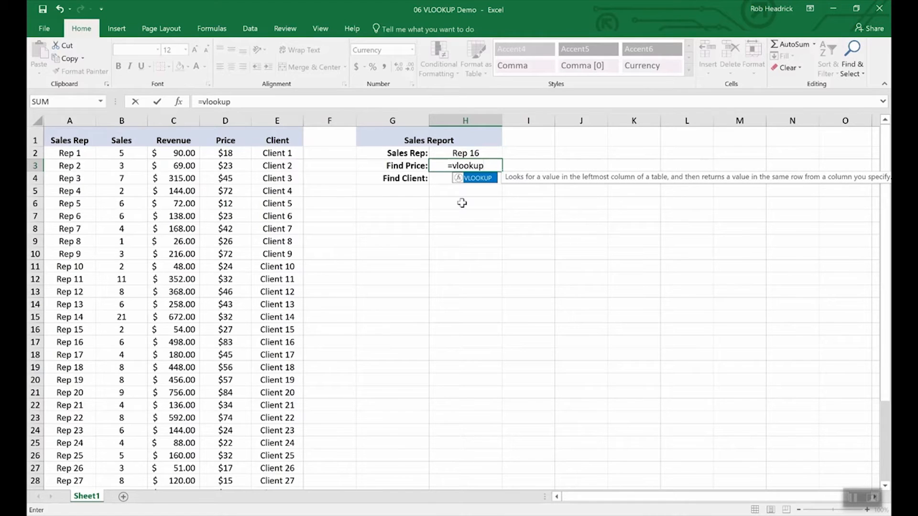
type("(")
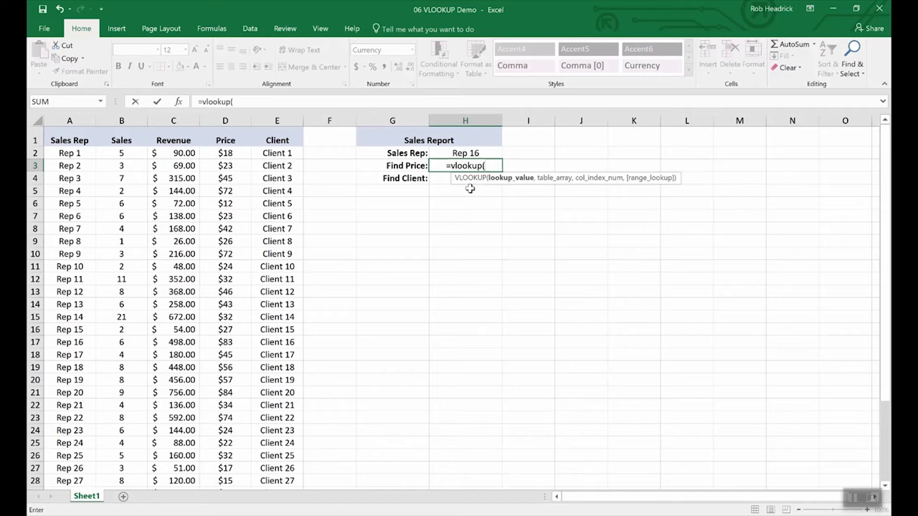
left_click(465, 153)
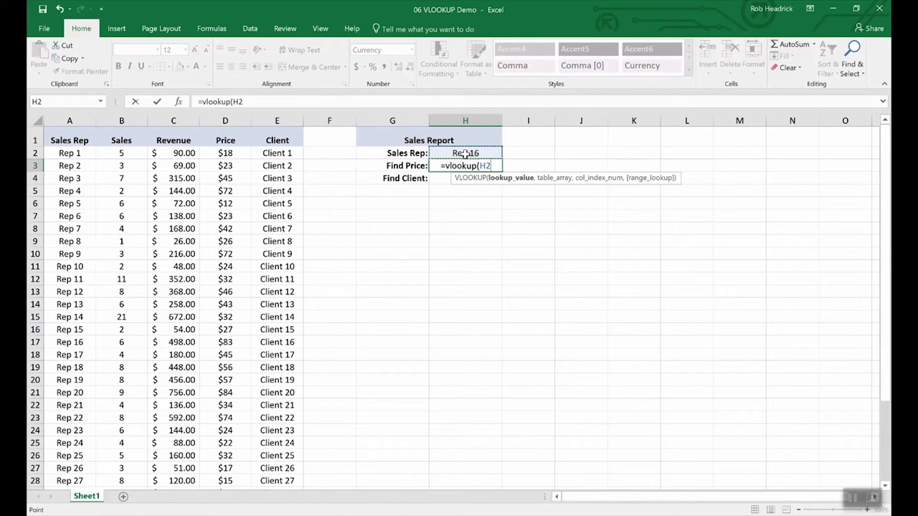
type(",")
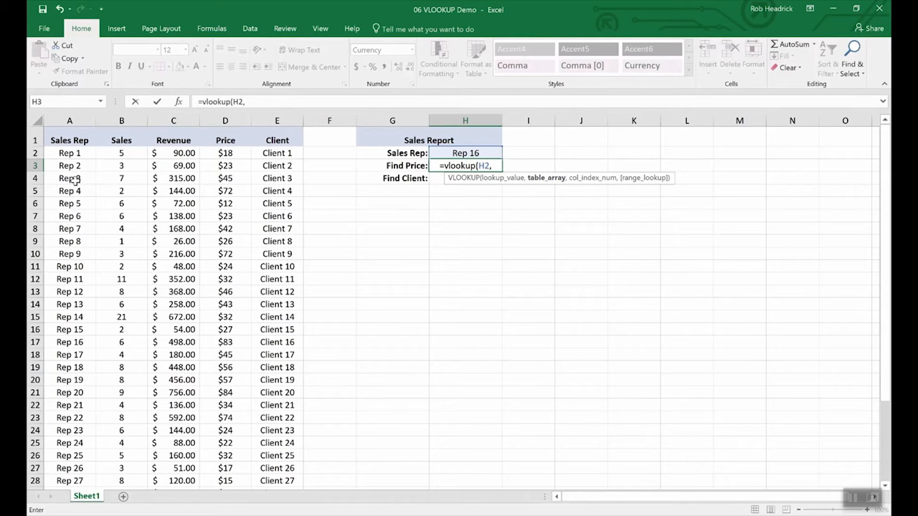
left_click_drag(67, 152, 255, 448)
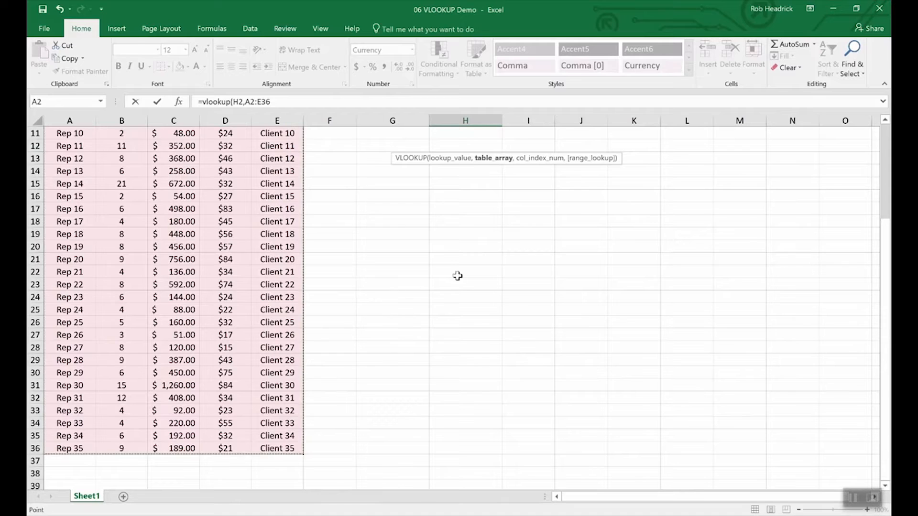
scroll(448, 258, "up", 4)
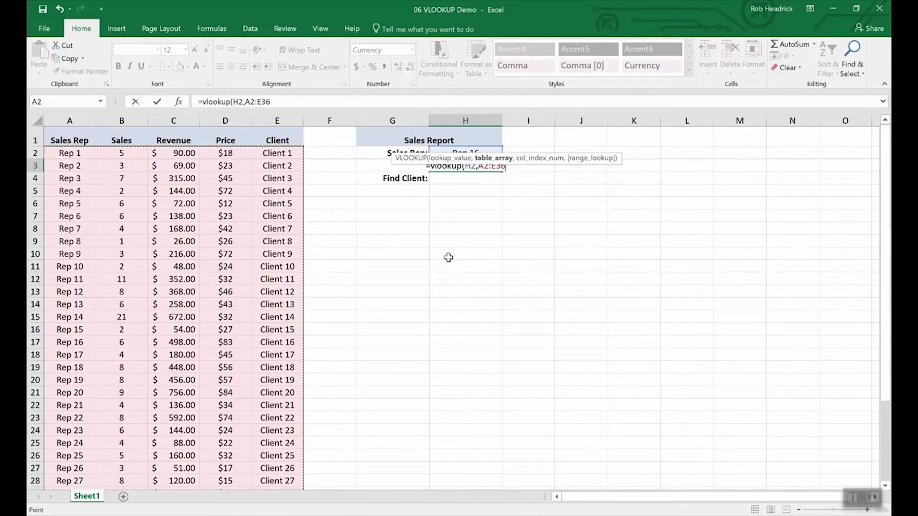
Complete the Find Price VLOOKUP formula with column index 4 and range lookup FALSE for an exact match.
type(",")
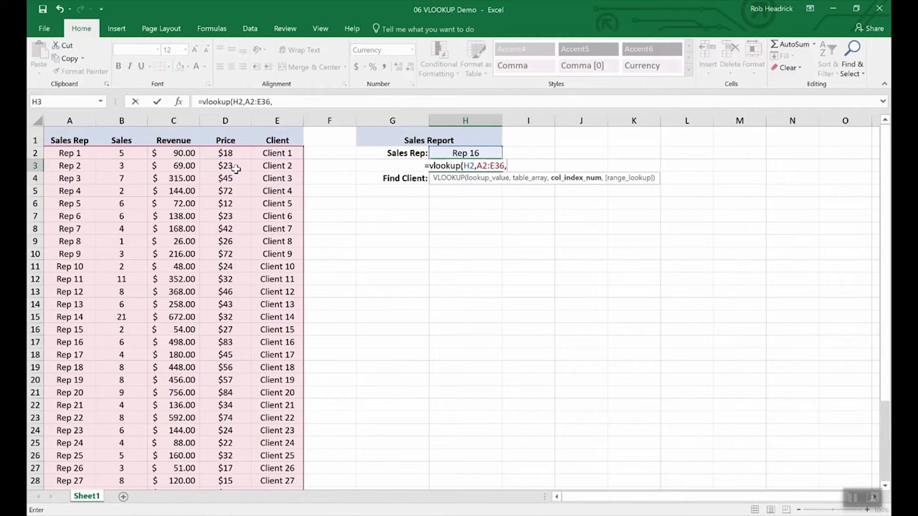
type("4")
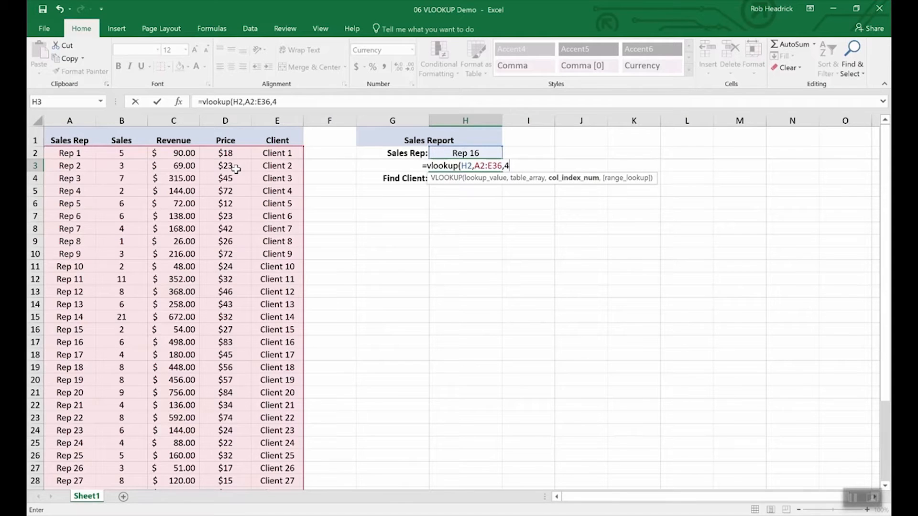
type(",")
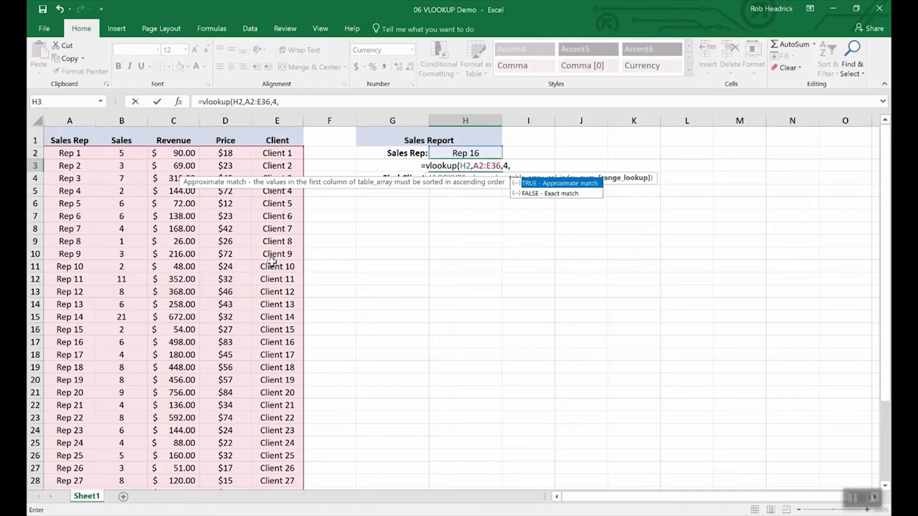
type("f")
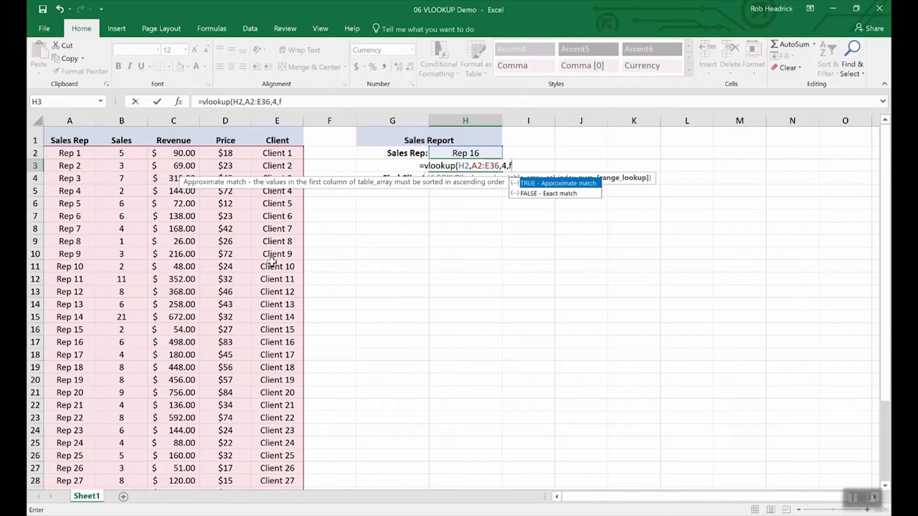
type("alse)")
key("Return")
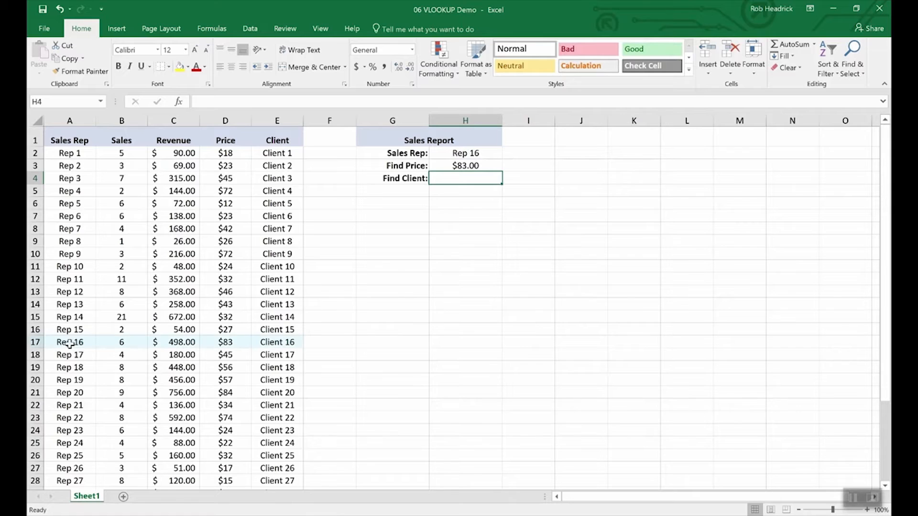
Copy the VLOOKUP formula from the Find Price cell H3 into the Find Client cell H4.
left_click(36, 342)
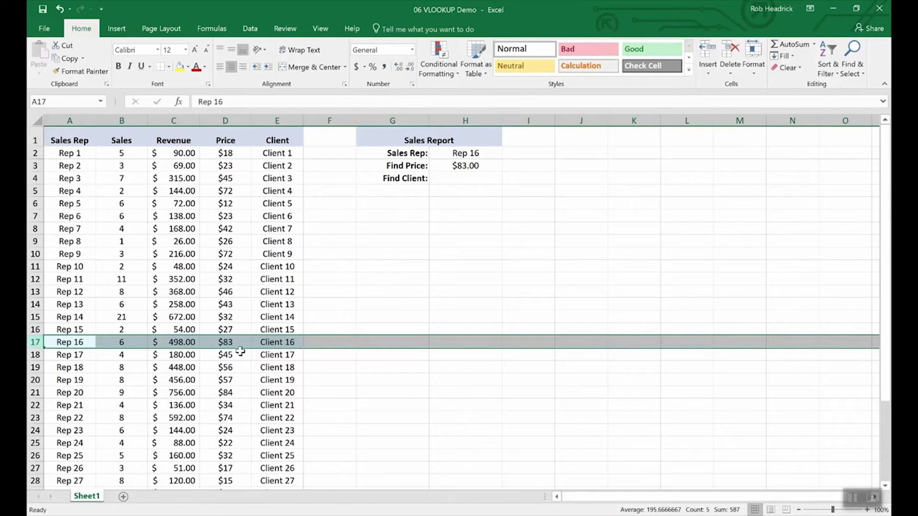
left_click(462, 178)
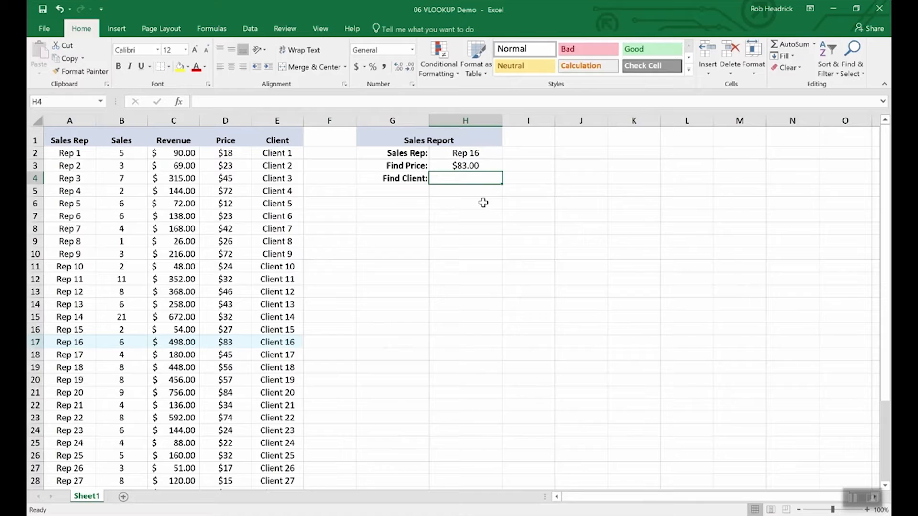
key("Up")
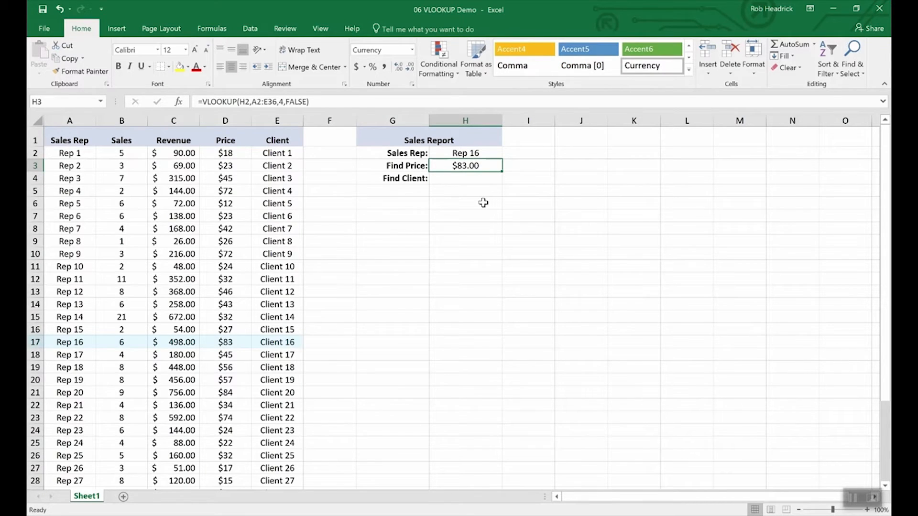
key("Down")
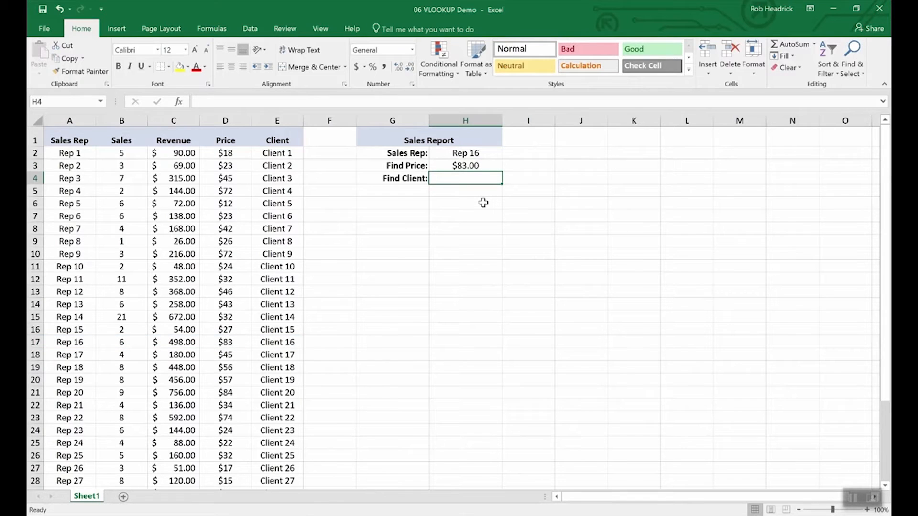
key("Up")
key("ctrl+c")
key("Down")
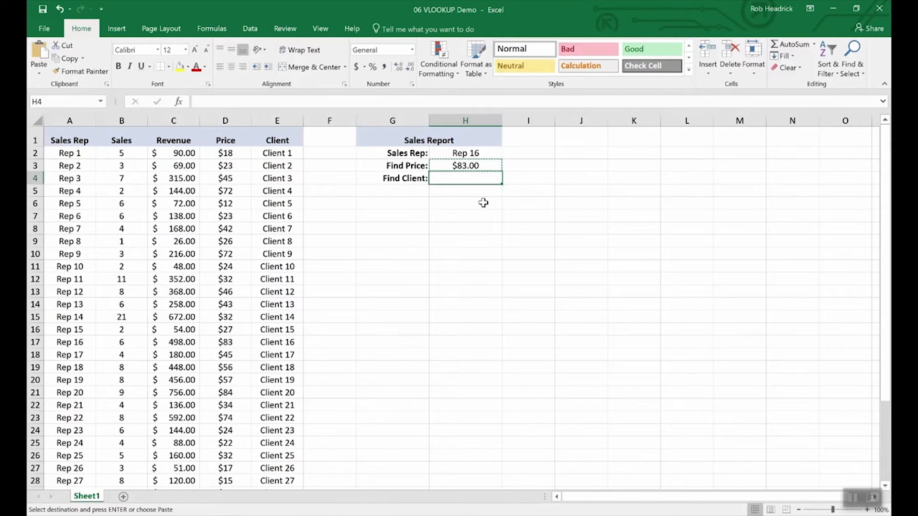
key("ctrl+v")
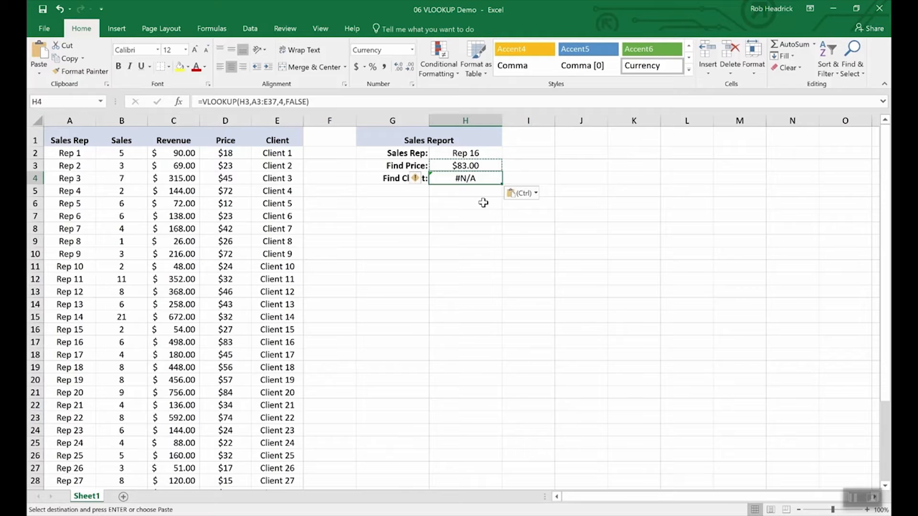
Edit the VLOOKUP formula in H4 to use lookup value H2 and column index 5.
left_click(250, 102)
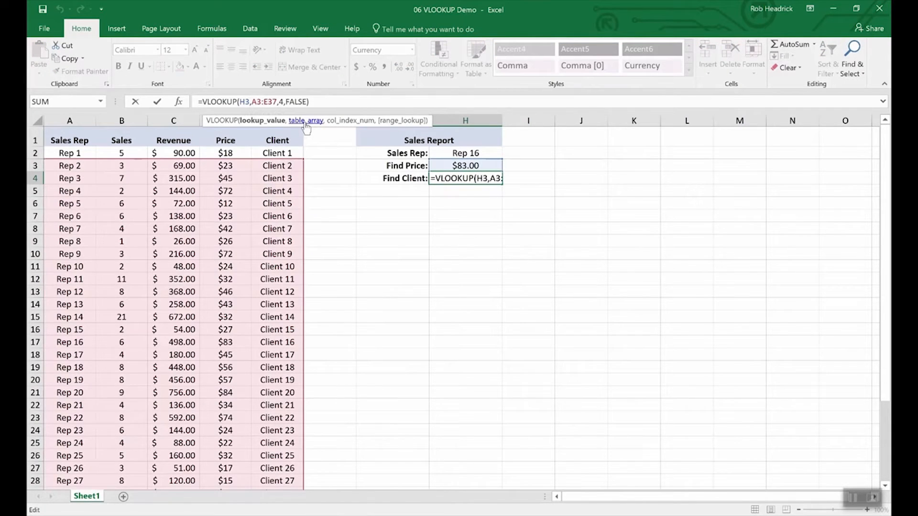
key("BackSpace")
type("2")
key("Right")
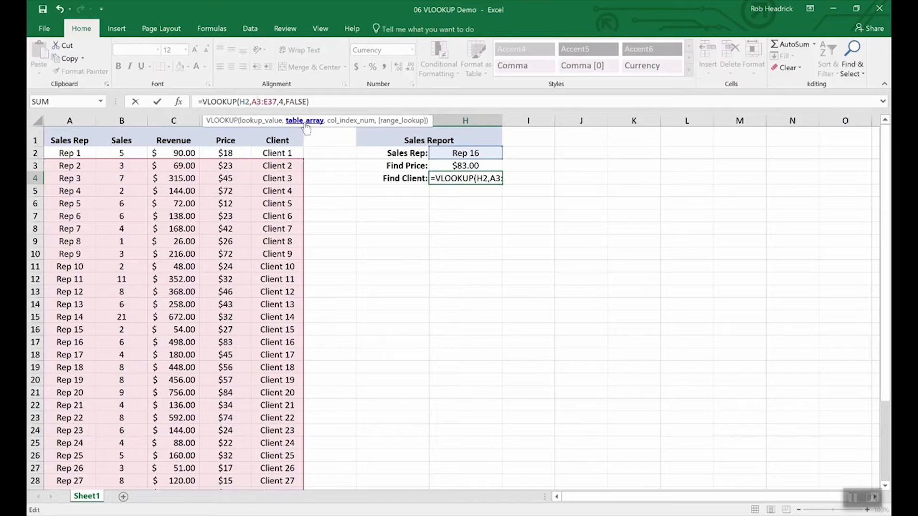
key("Right")
key("Right")
key("Right")
key("Right")
key("Right")
key("Right")
key("Right")
key("Right")
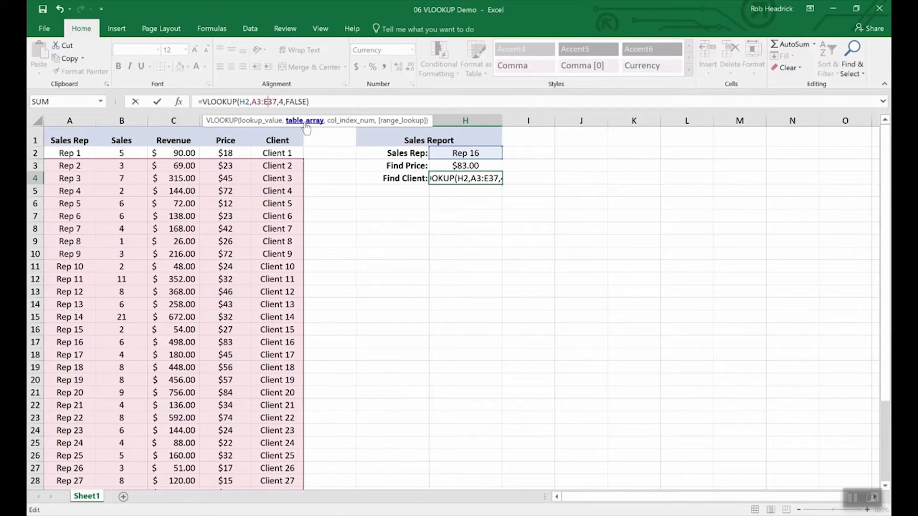
key("BackSpace")
type("5")
key("Return")
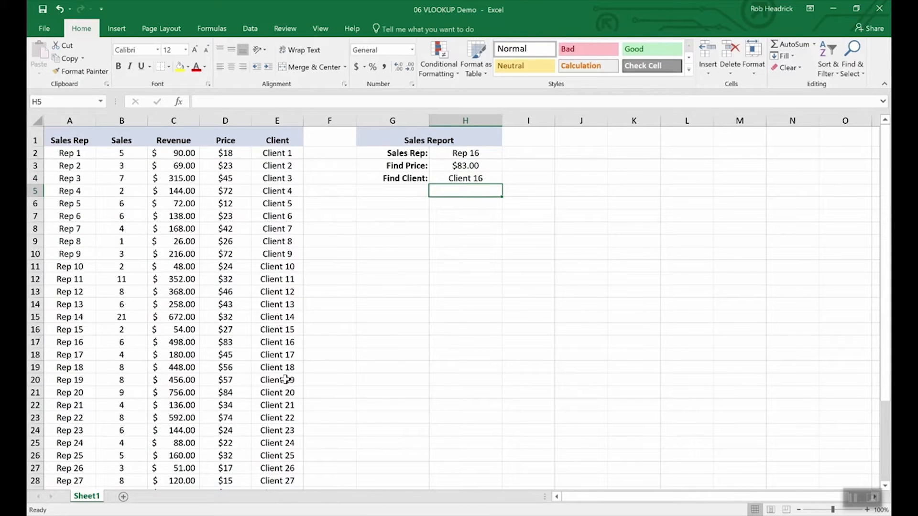
Check the Rep 16 row, and test the lookups by choosing Rep 19 and then Rep 25 as the sales rep in H2.
left_click(35, 342)
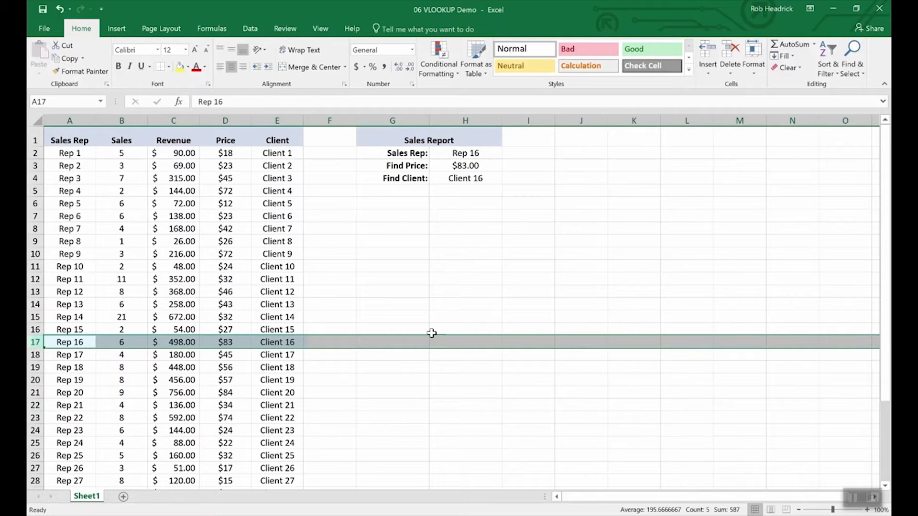
left_click(472, 153)
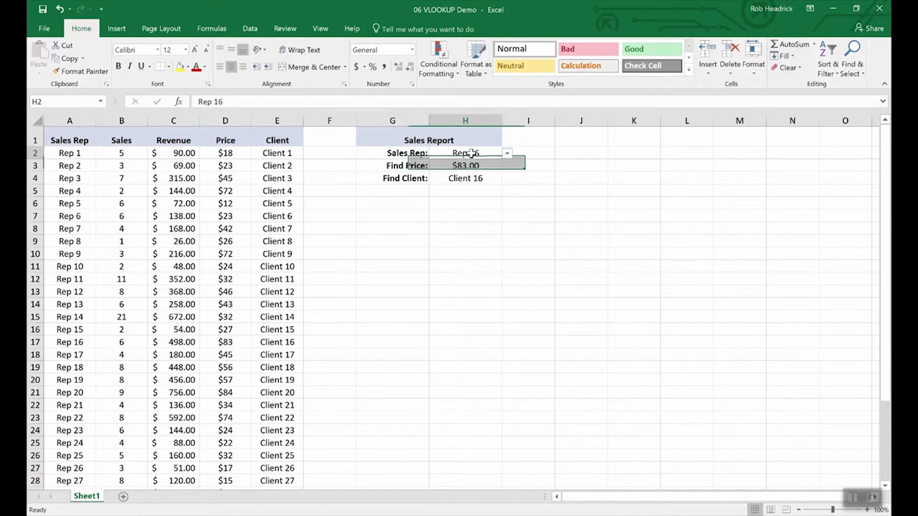
left_click(507, 153)
left_click(480, 193)
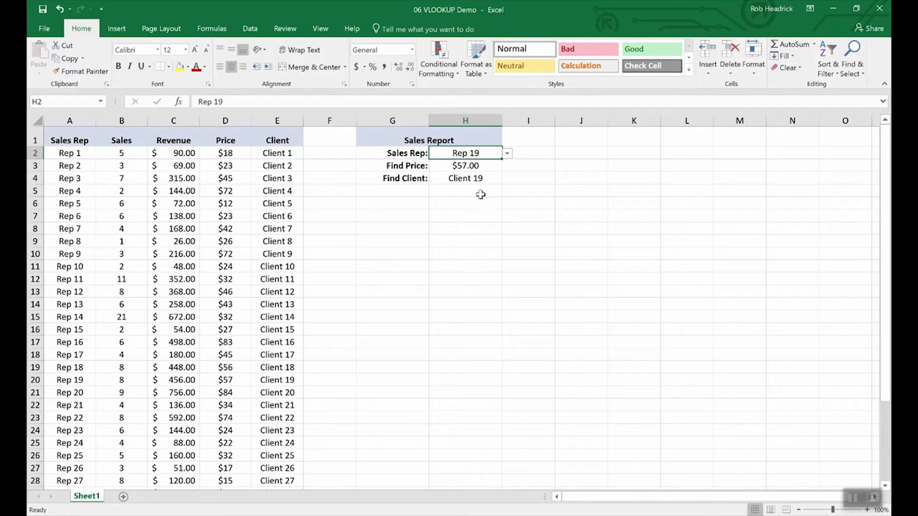
left_click(507, 153)
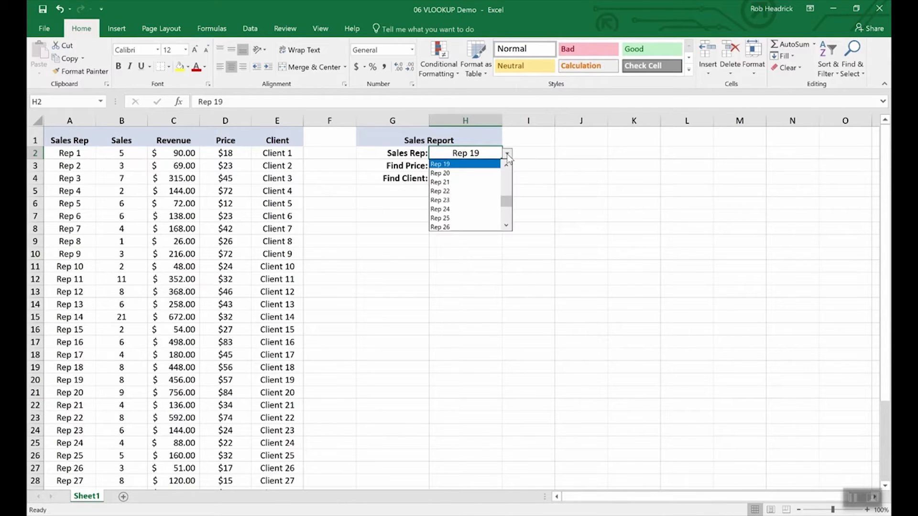
left_click(479, 214)
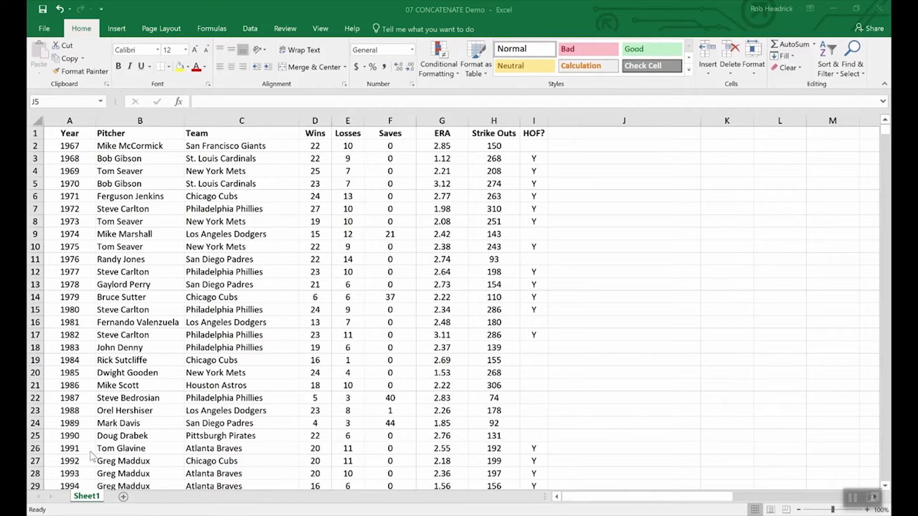
In the 07 CONCATENATE Demo workbook, examine the Wins and Losses columns of the pitcher table.
left_click(386, 478)
left_click_drag(311, 134, 351, 138)
left_click(344, 211)
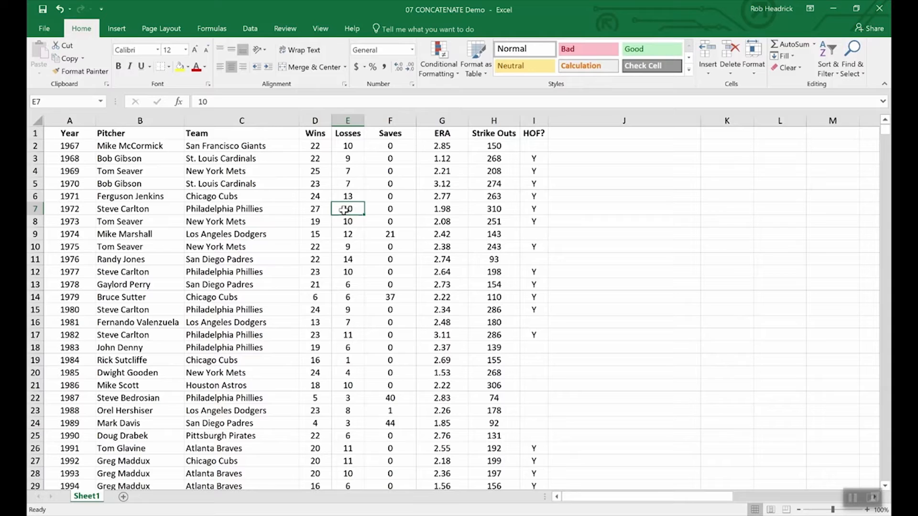
double_click(327, 147)
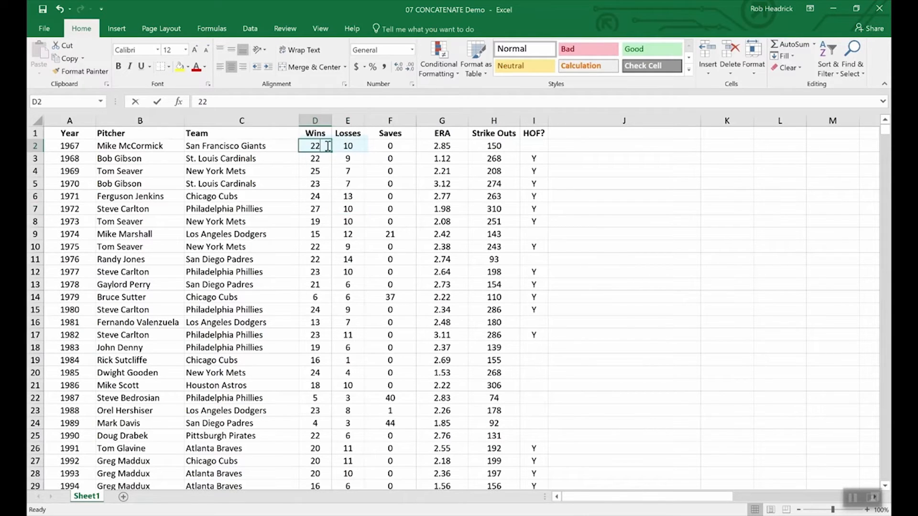
type("-")
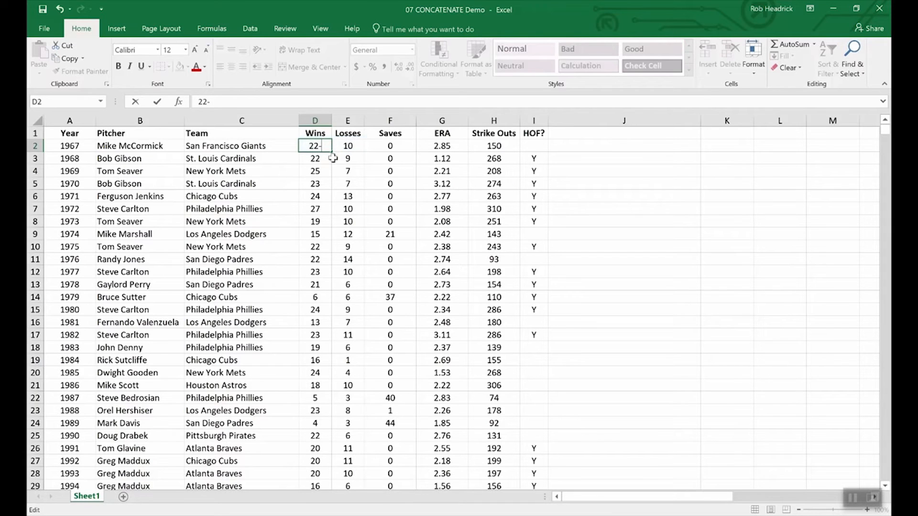
type("10")
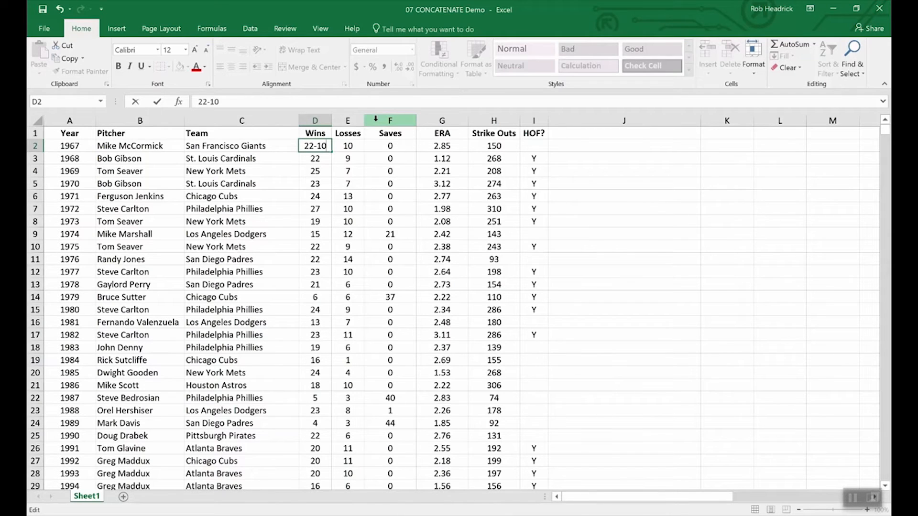
key("BackSpace")
key("BackSpace")
key("BackSpace")
key("Return")
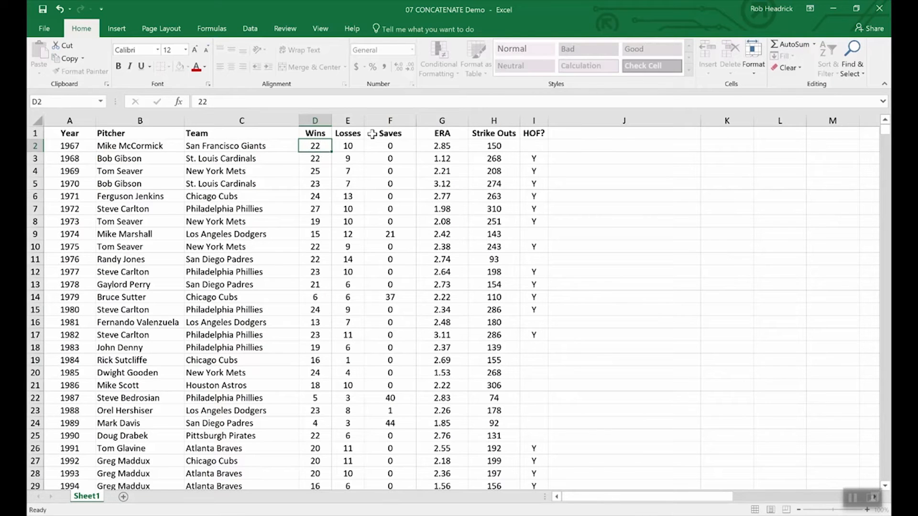
Insert a new column F between Losses and Saves and enter the header W-L in F1.
right_click(375, 120)
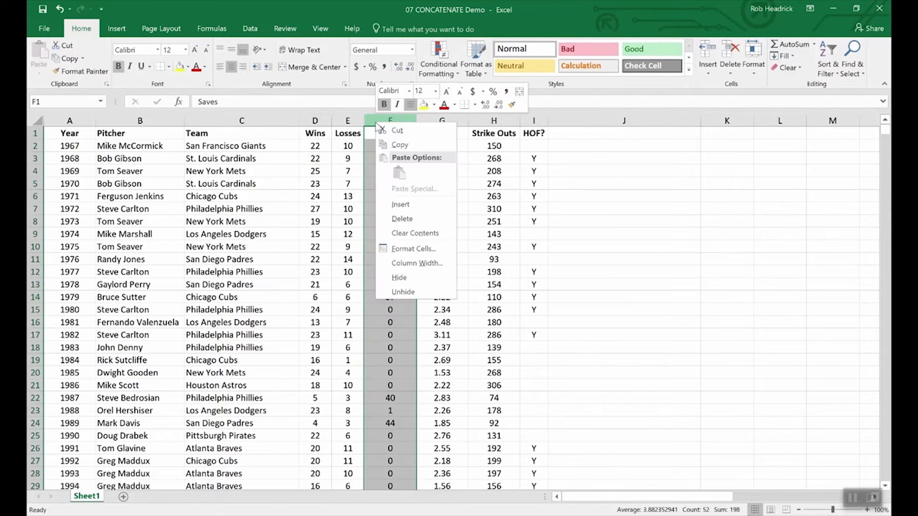
left_click(392, 204)
left_click(381, 132)
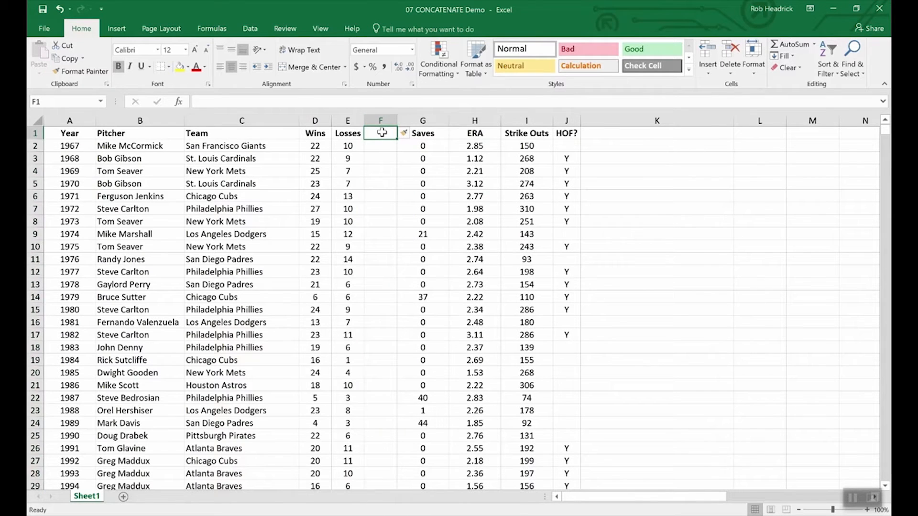
type("W")
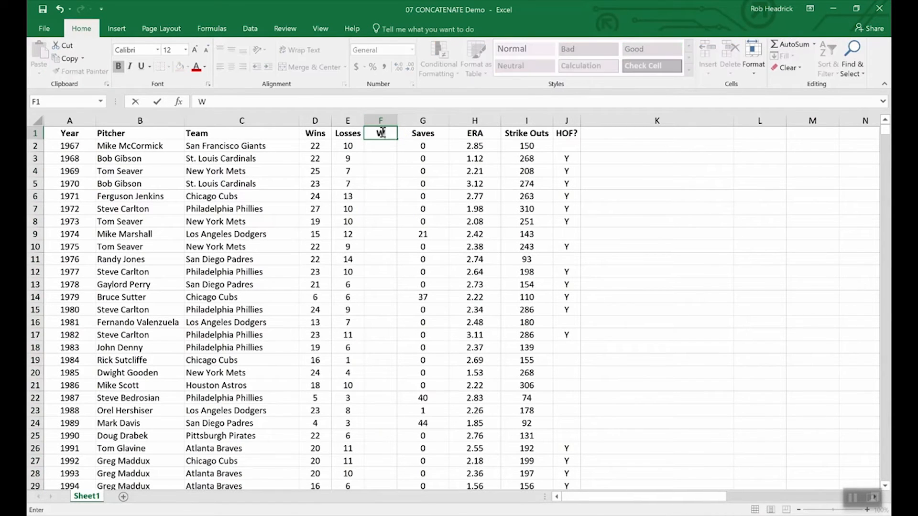
type("-L")
key("Return")
Enter a CONCATENATE formula in F2 that joins the wins in D2 and the losses in E2.
type("=")
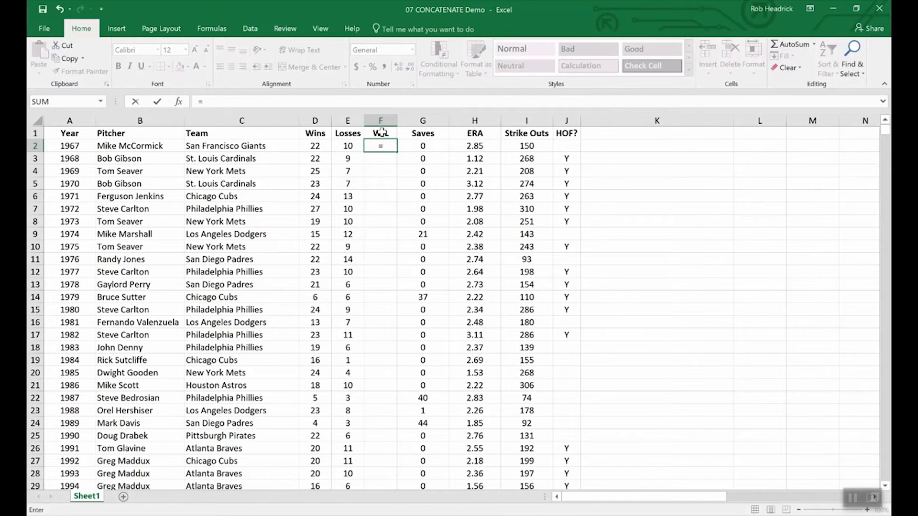
type("conc")
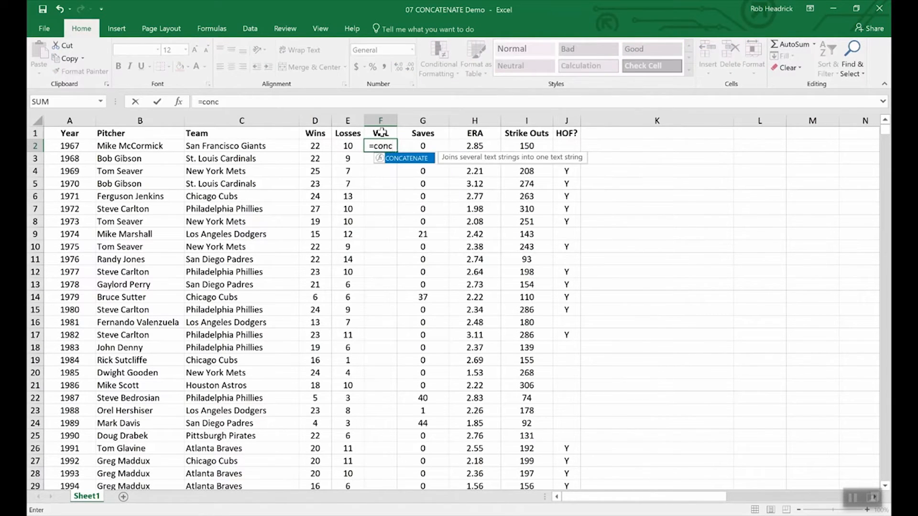
double_click(412, 163)
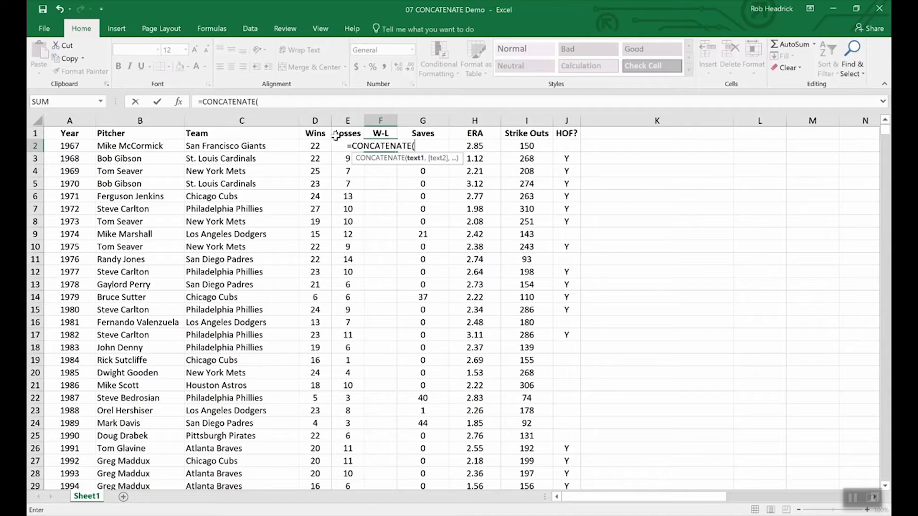
left_click(314, 147)
type(",")
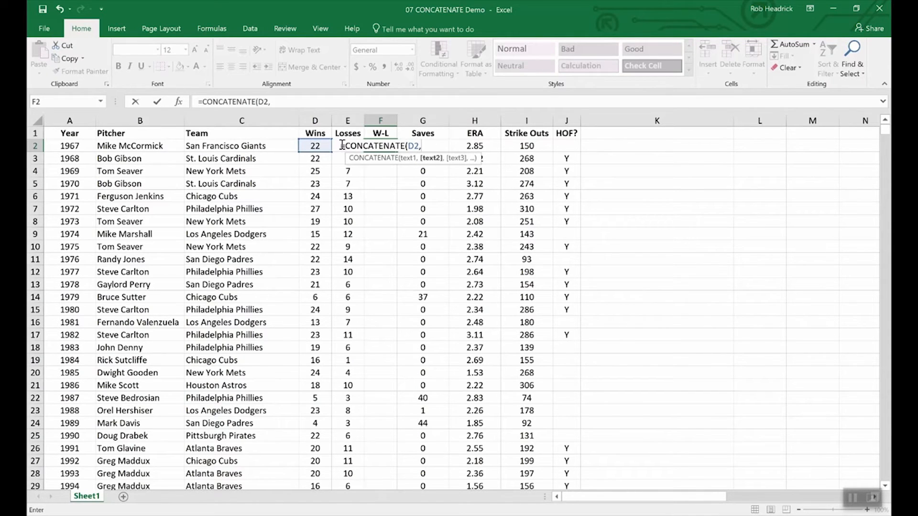
type("e2")
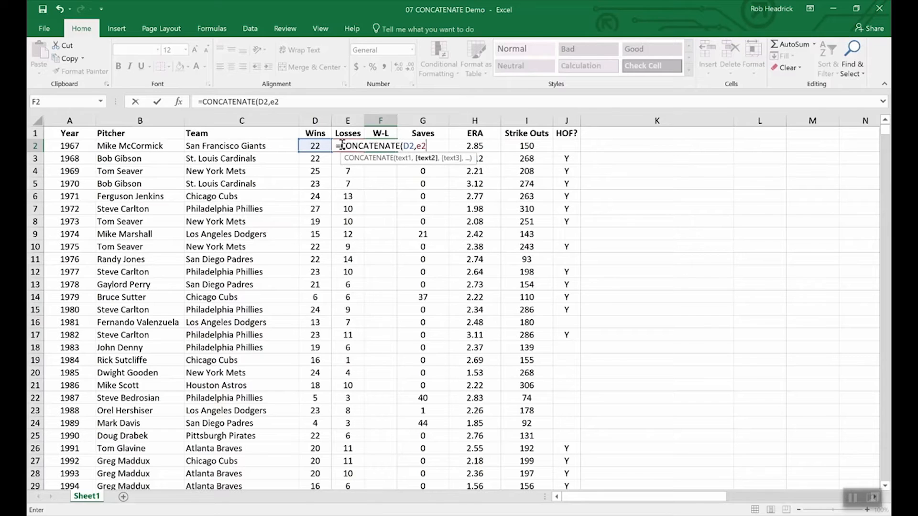
key("Return")
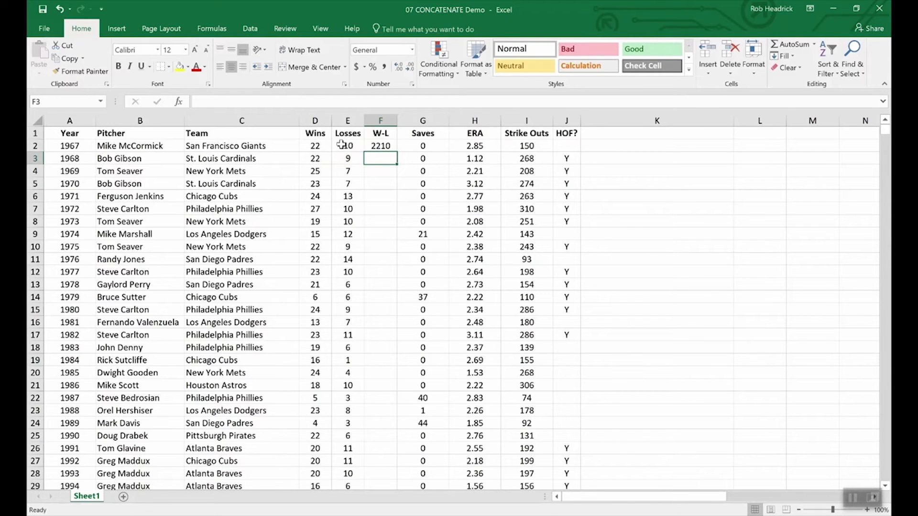
Edit the F2 formula to =CONCATENATE(D2,"-",E2) and fill it down through F11.
left_click(379, 146)
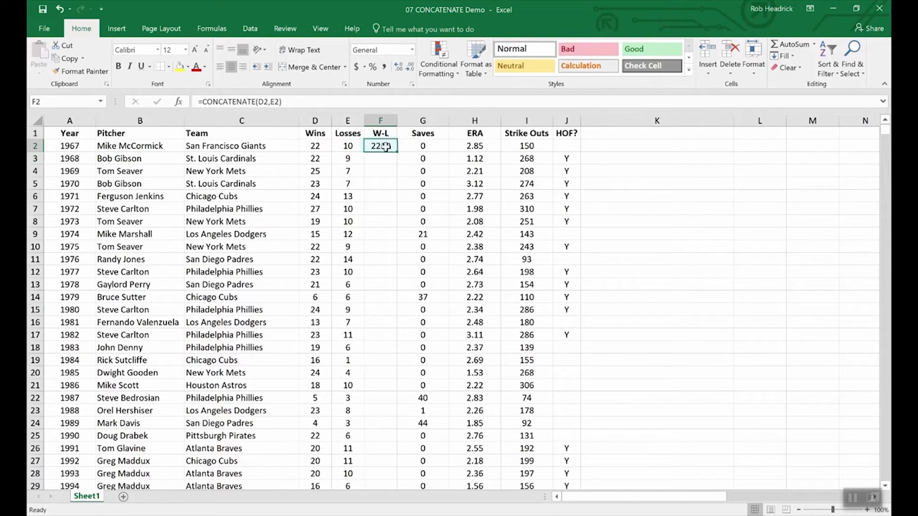
left_click(271, 102)
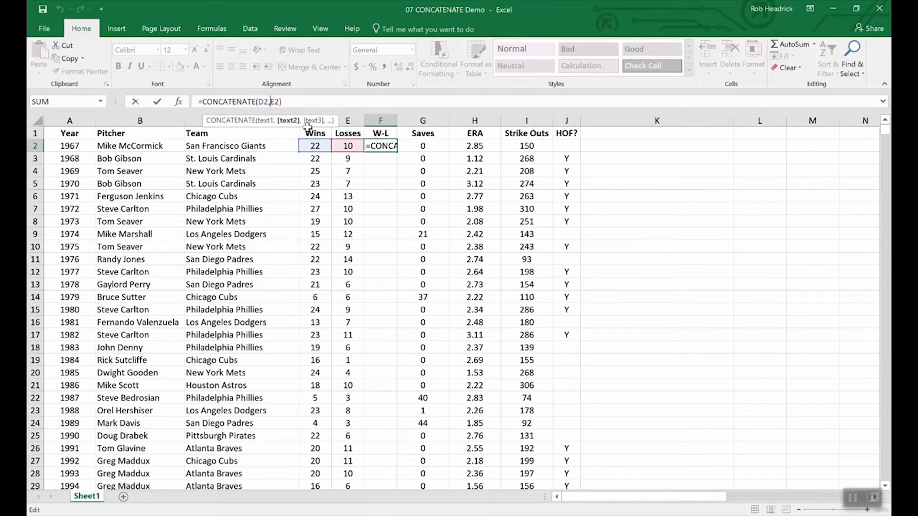
type("\"")
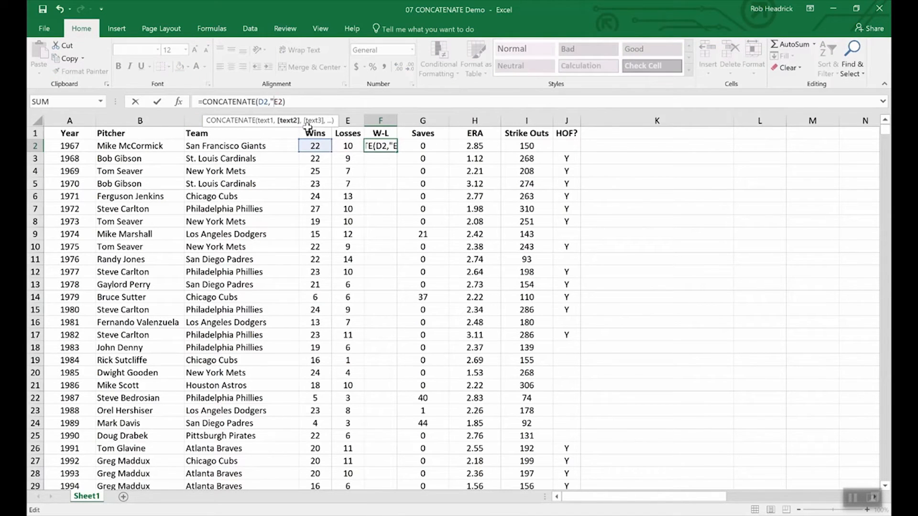
type("-\",")
key("Return")
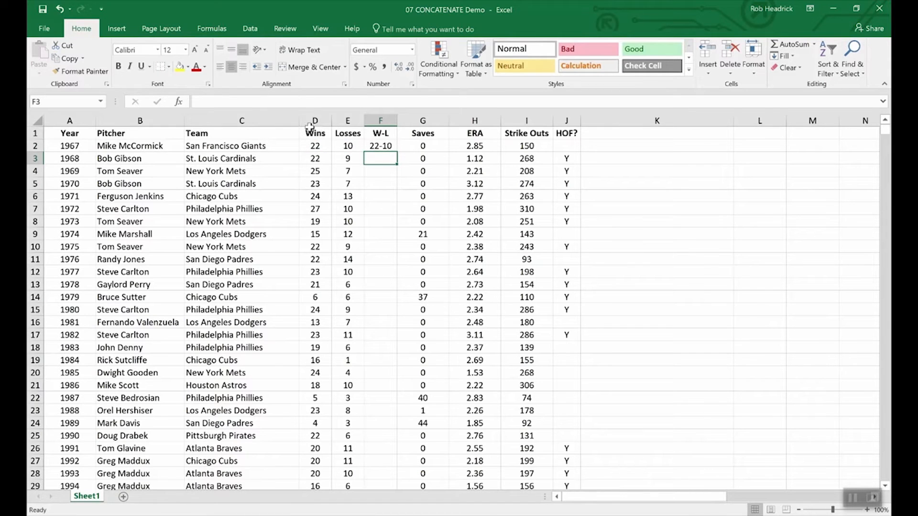
left_click(375, 146)
left_click_drag(396, 152, 389, 263)
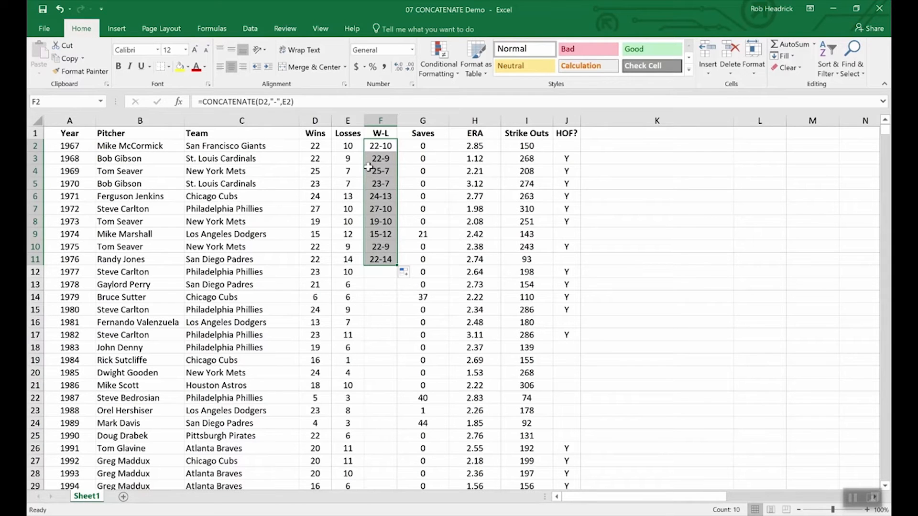
left_click(315, 132)
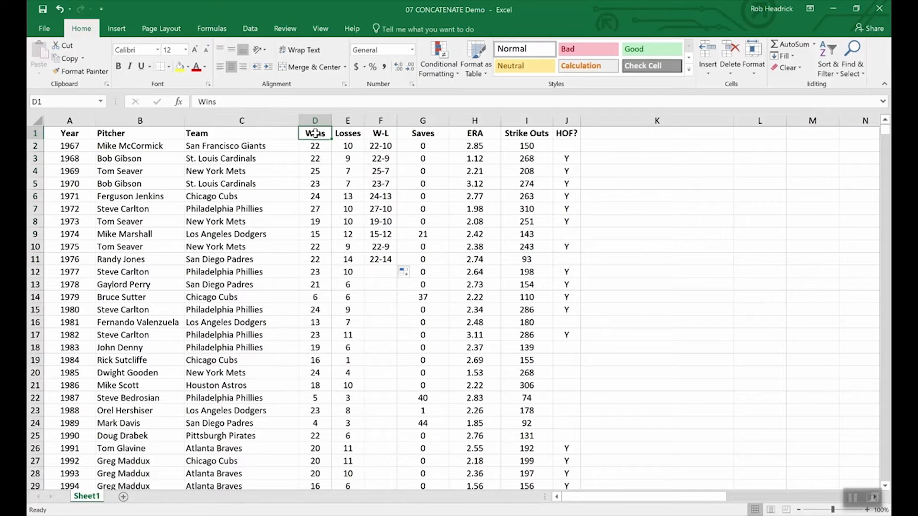
left_click(313, 118)
left_click_drag(313, 119, 344, 119)
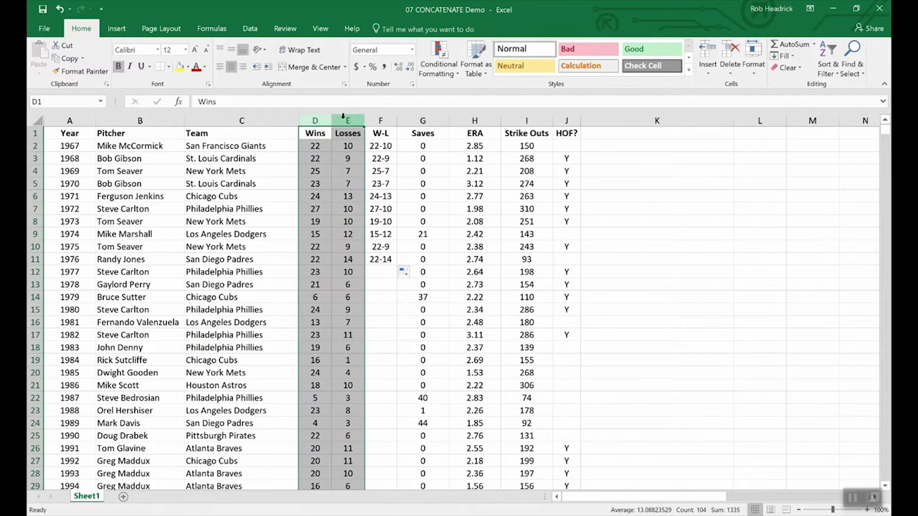
right_click(344, 120)
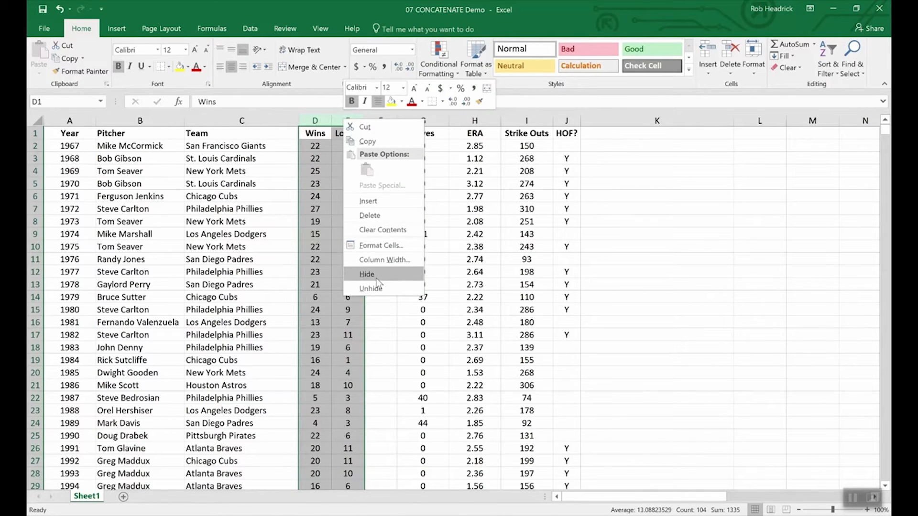
left_click(375, 329)
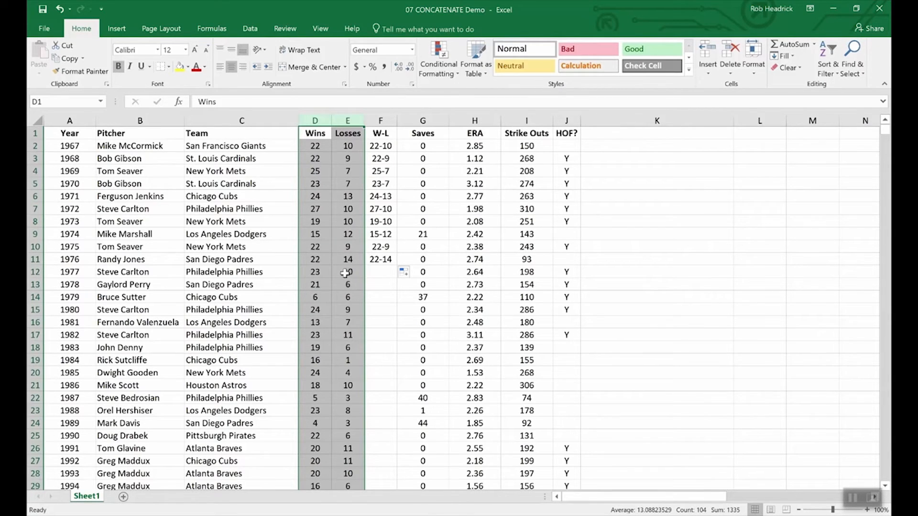
left_click(332, 263)
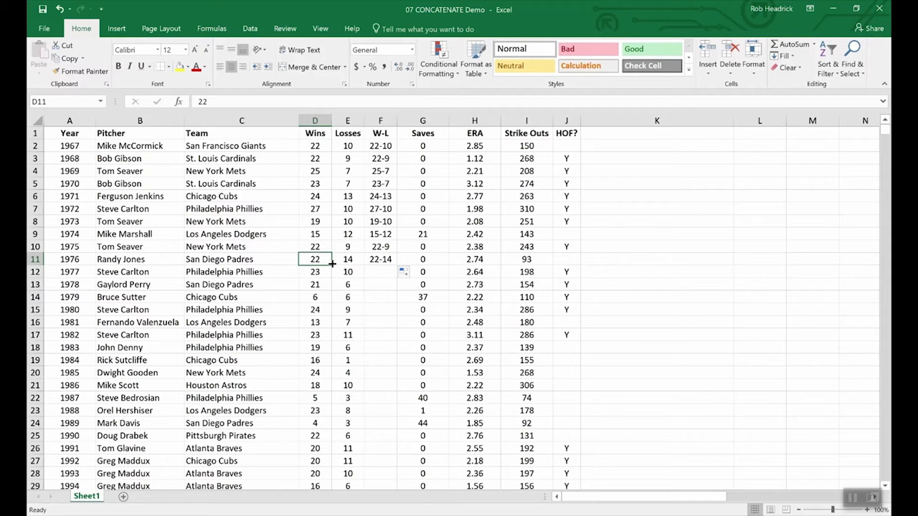
Insert a new column G between W-L and Saves.
right_click(412, 118)
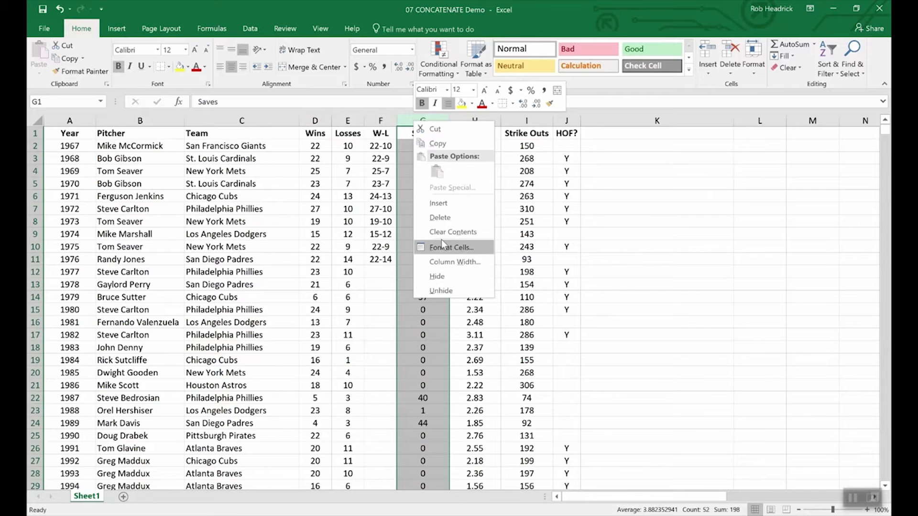
left_click(438, 202)
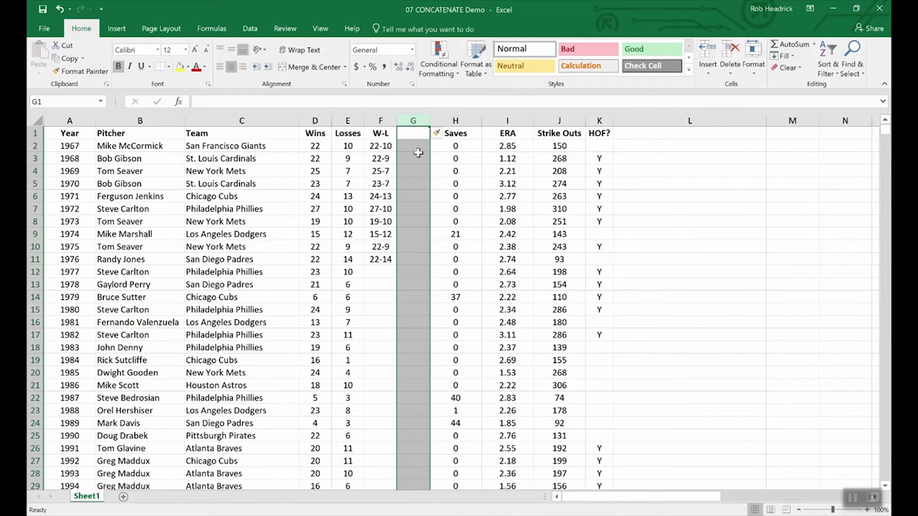
left_click(410, 133)
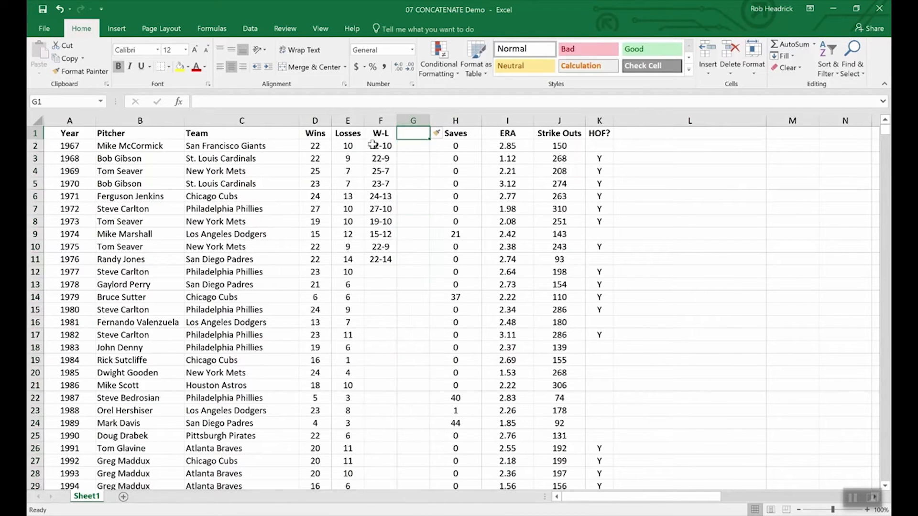
Copy the W-L results in F2:F11 into G2:G11 as values only, and compare the contents of F5 and G5.
left_click_drag(379, 146, 381, 261)
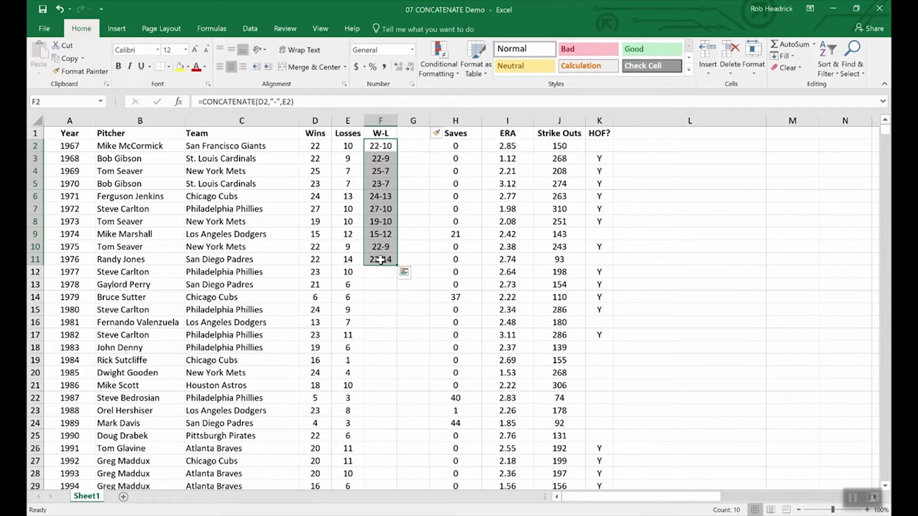
key("ctrl+c")
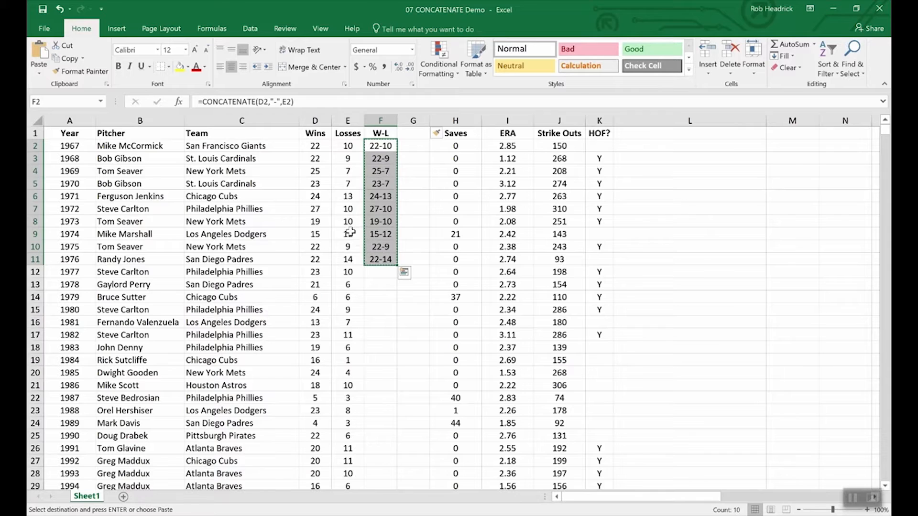
left_click(39, 73)
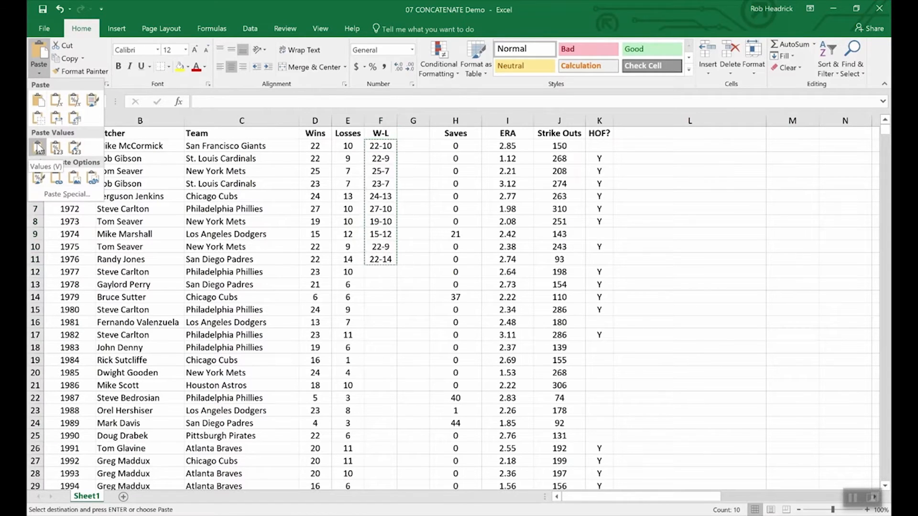
left_click(414, 144)
left_click_drag(414, 144, 416, 263)
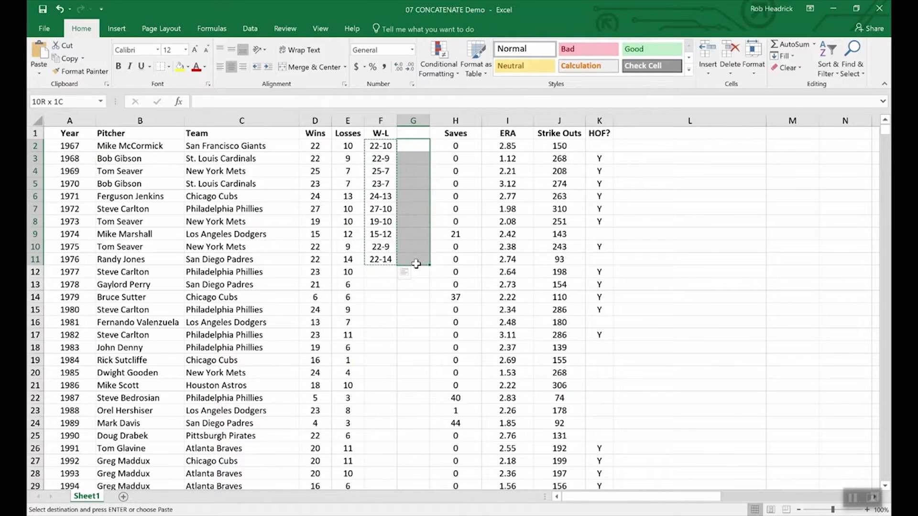
left_click(39, 73)
left_click(38, 148)
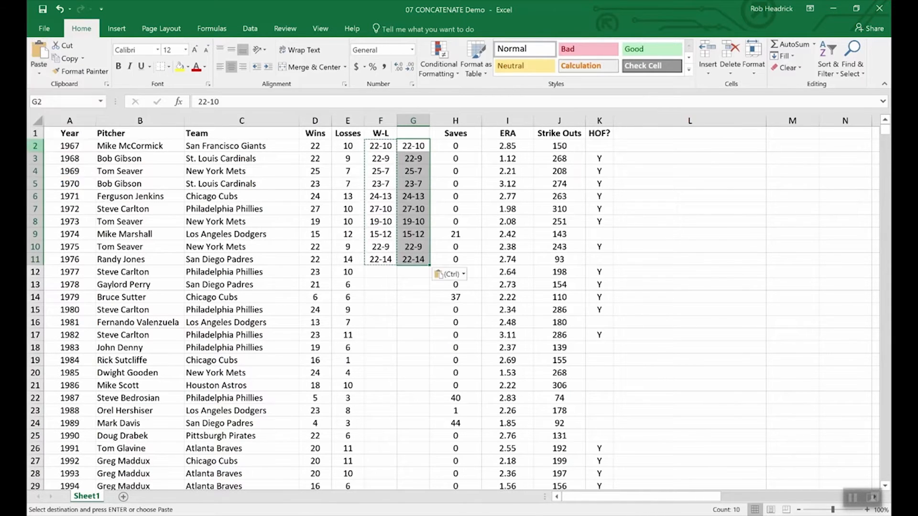
left_click(410, 285)
left_click(373, 179)
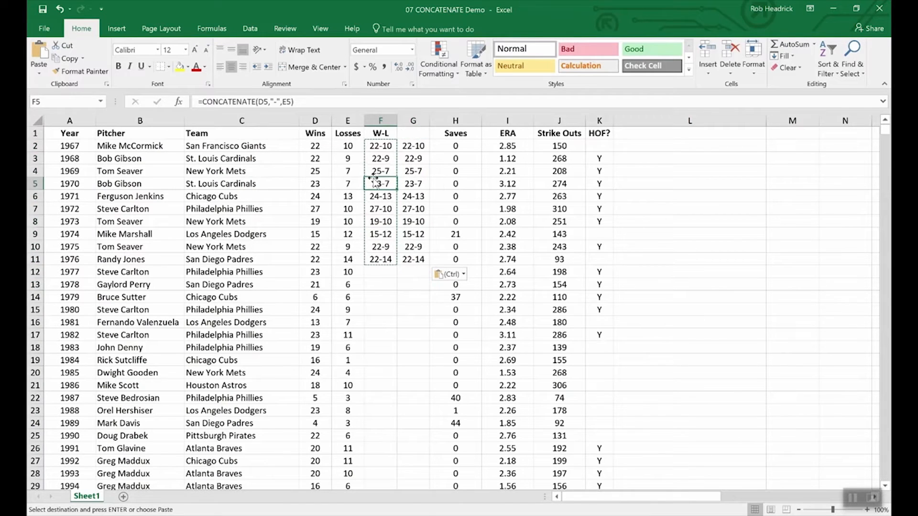
left_click(412, 186)
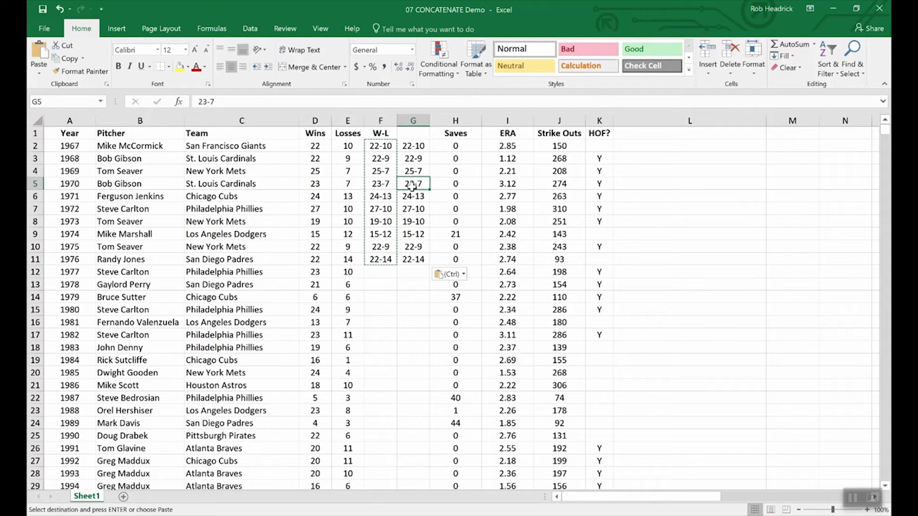
left_click(311, 297)
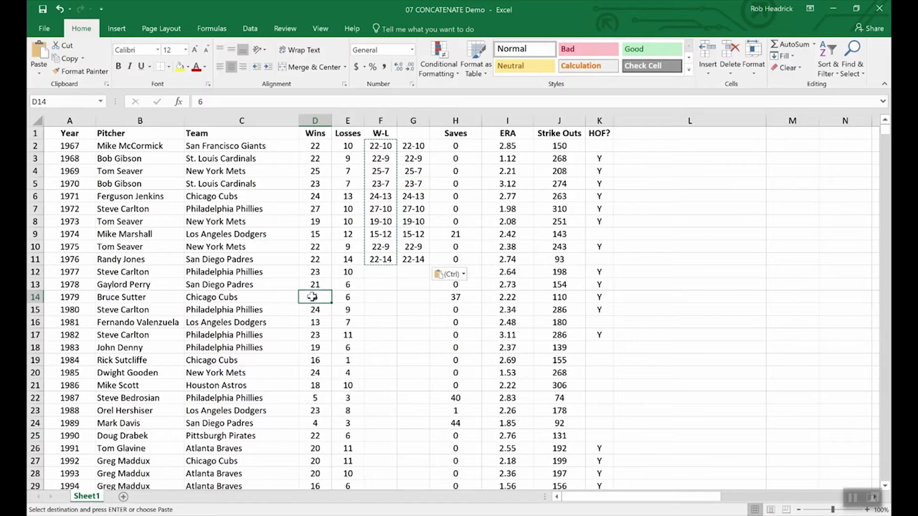
left_click(317, 282)
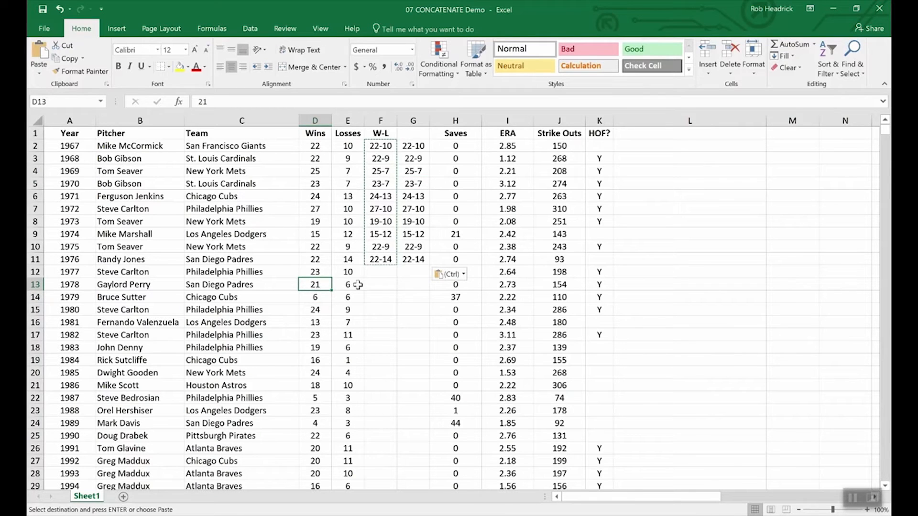
left_click(358, 285)
left_click(352, 272)
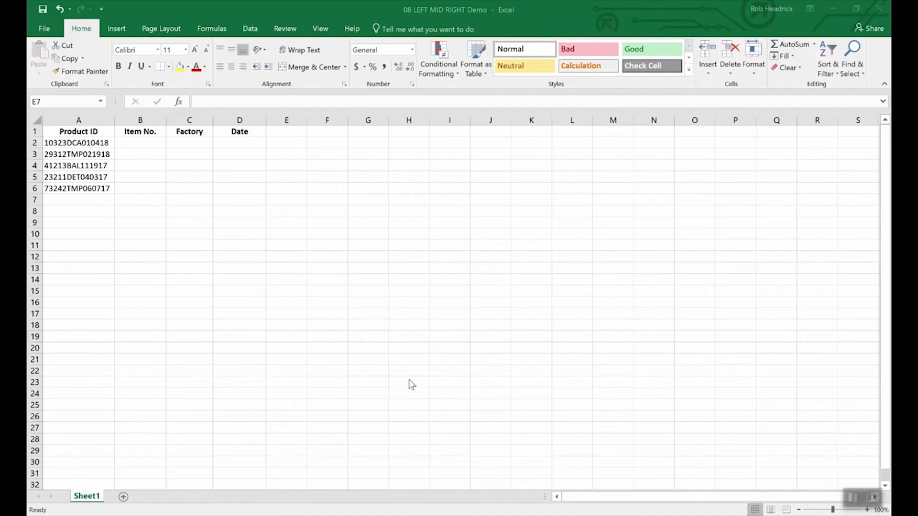
Enter =RIGHT(A2,6) in D2 to extract the date from the end of the first product ID.
left_click(413, 367)
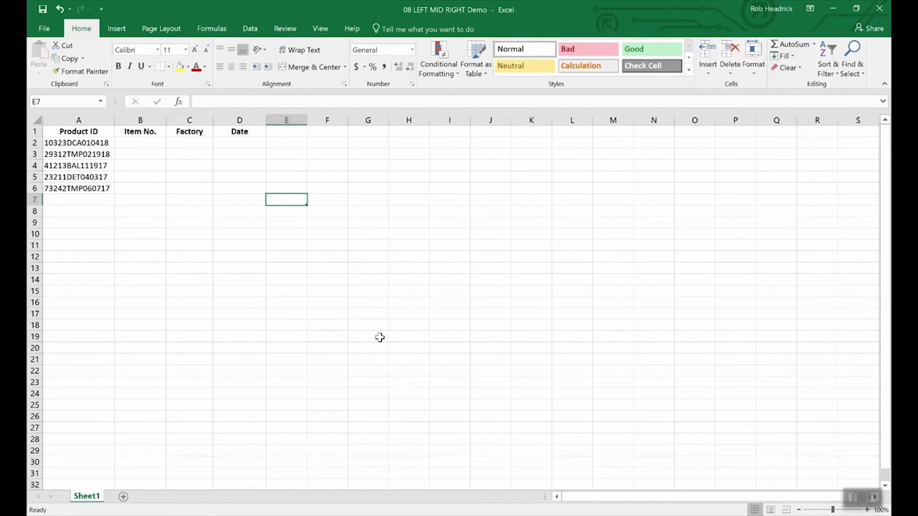
left_click(99, 143)
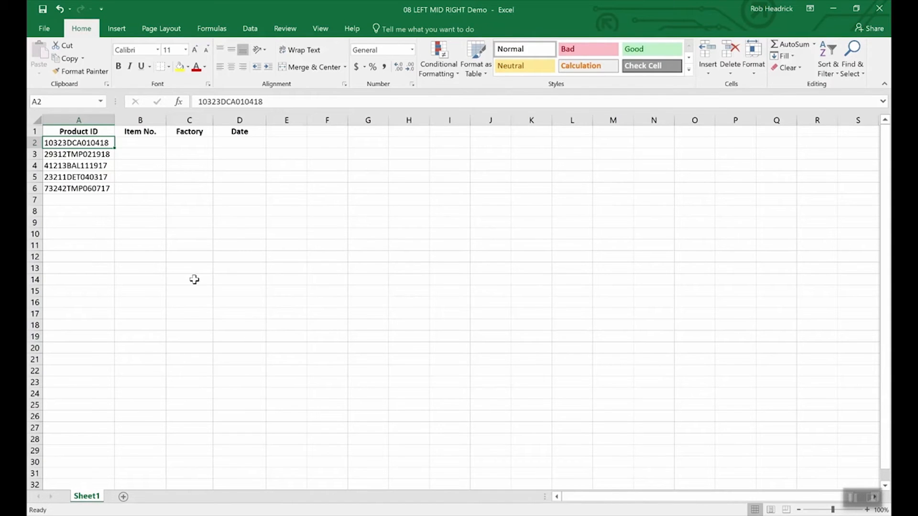
left_click(242, 144)
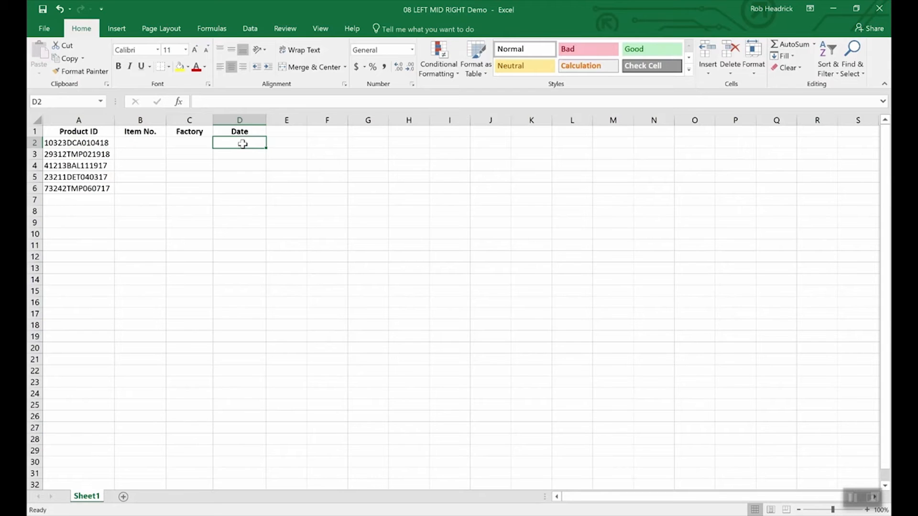
type("=righ")
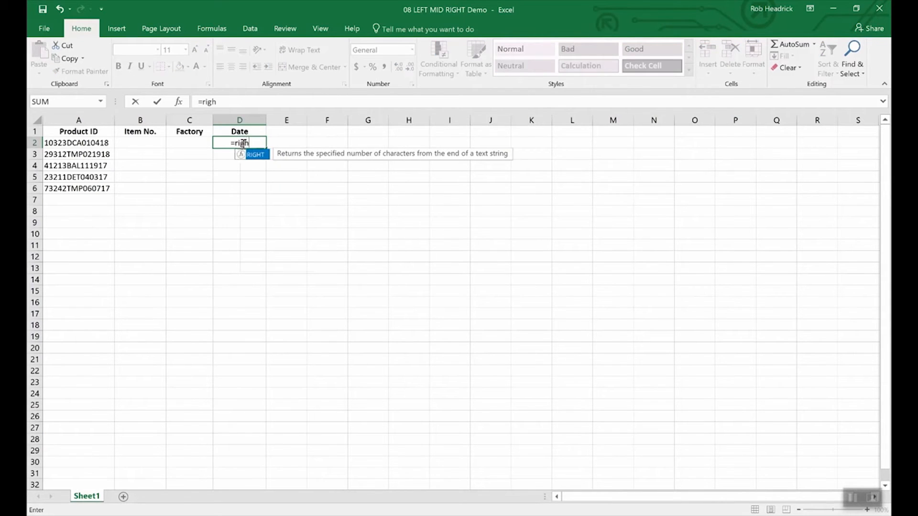
type("t(")
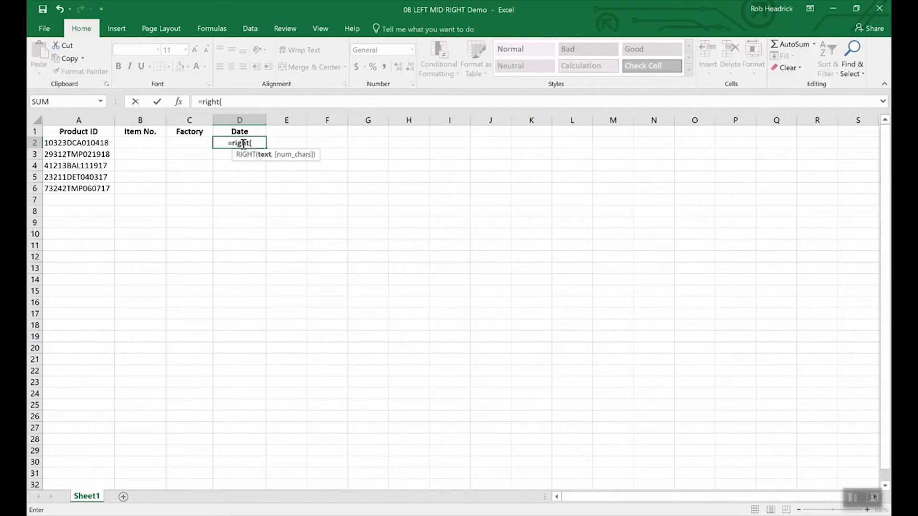
type("a2")
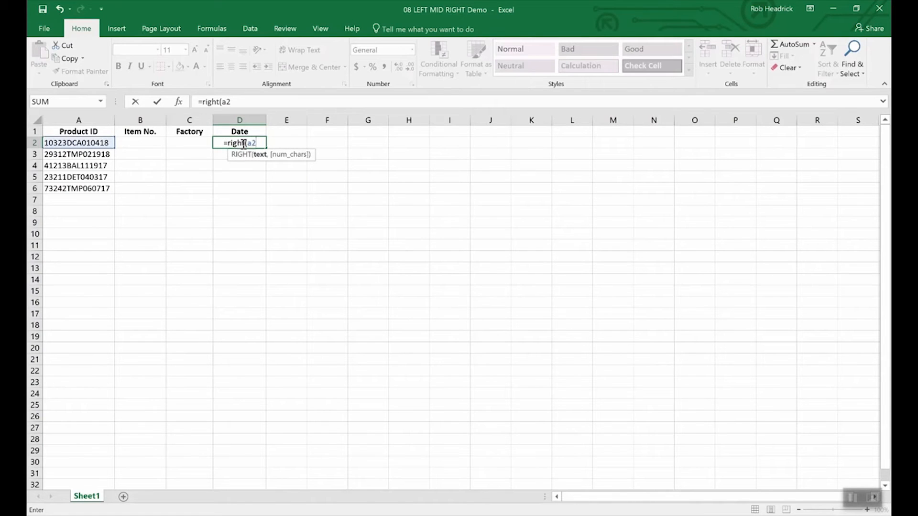
type(",")
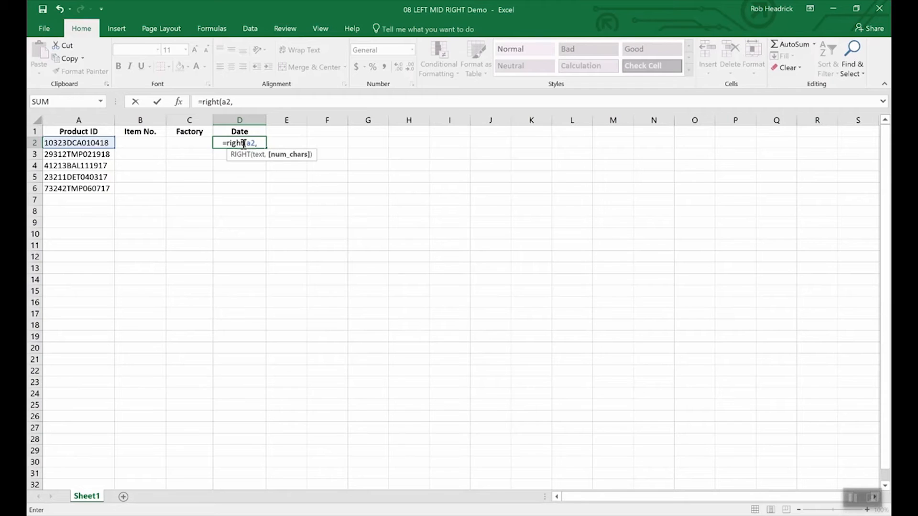
type("6")
key("Return")
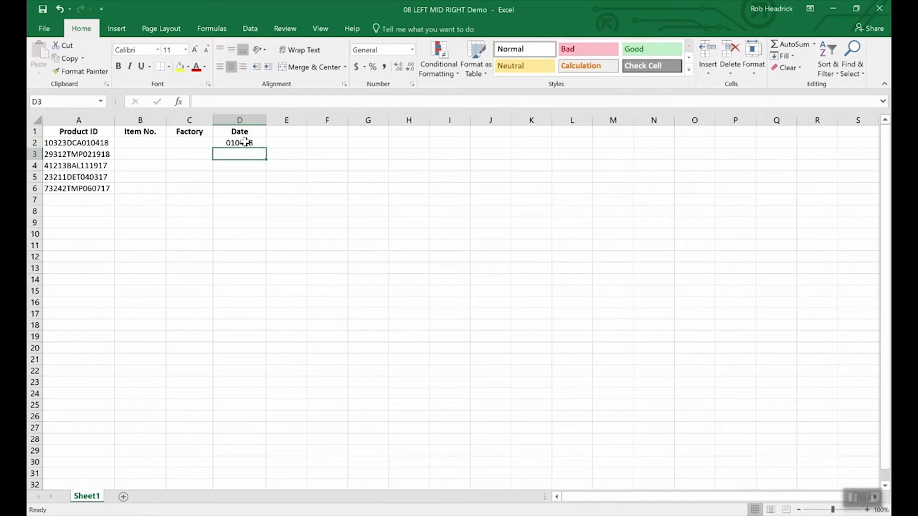
left_click(245, 142)
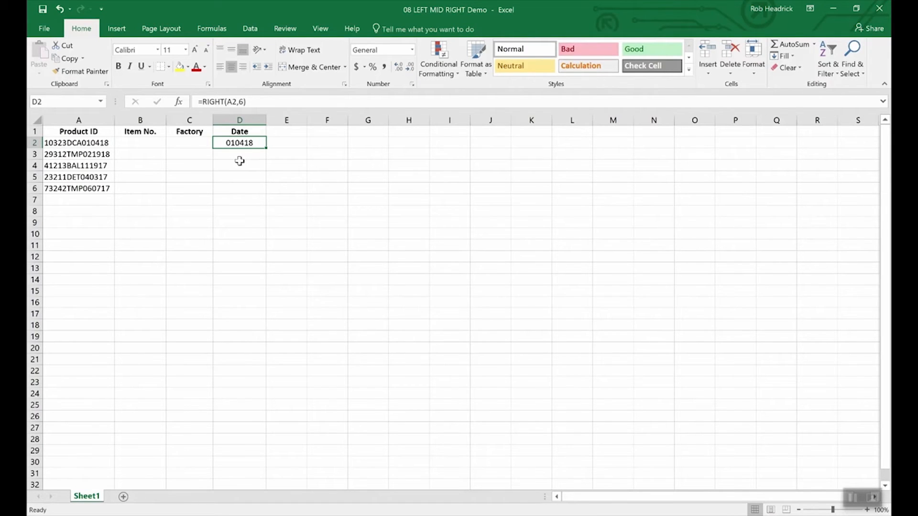
Enter =LEFT(A2,5) in B2 to extract the item number from the start of the first product ID.
left_click(144, 143)
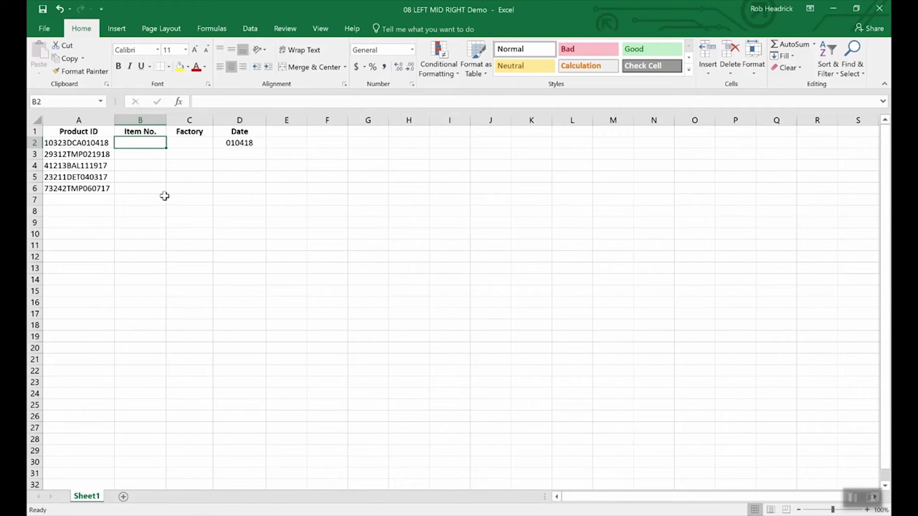
type("=left(a")
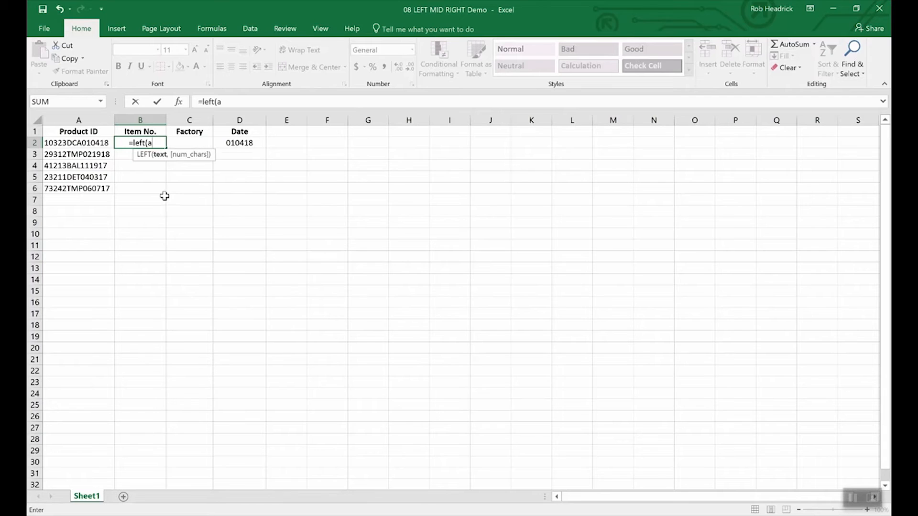
type("2,5")
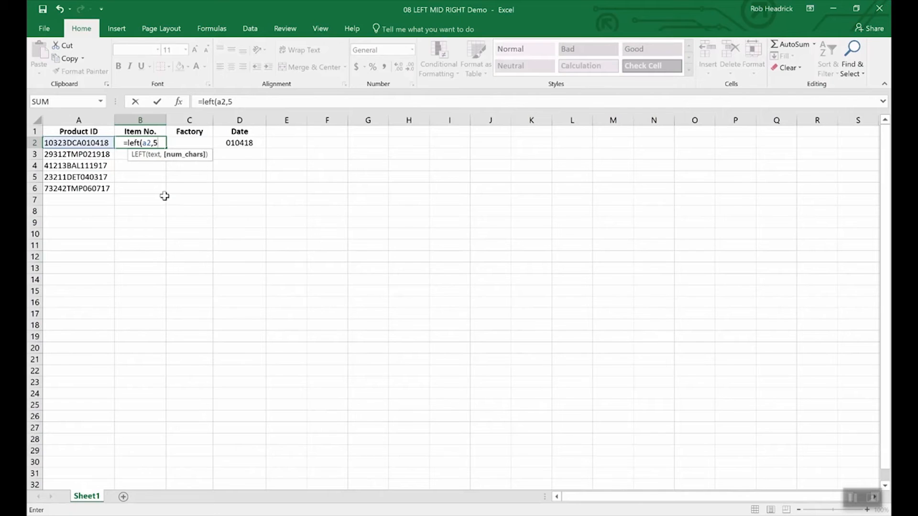
type(")")
key("Return")
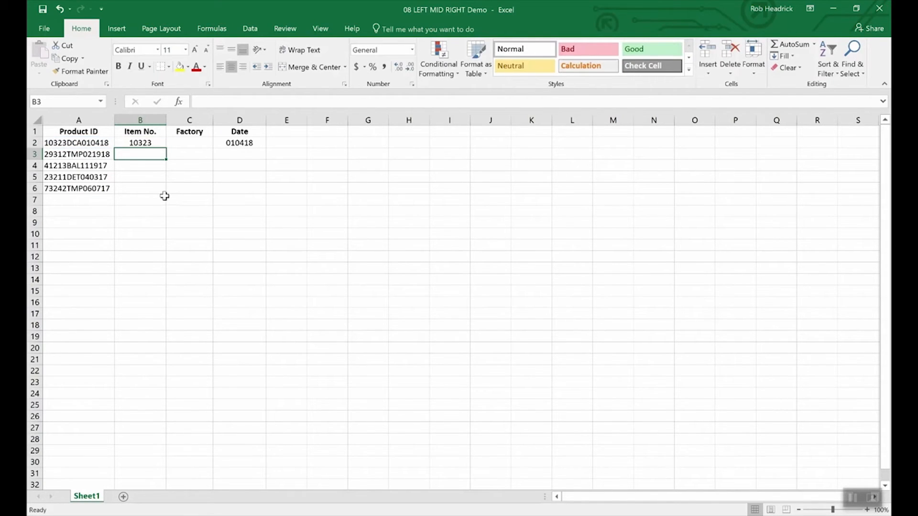
key("Up")
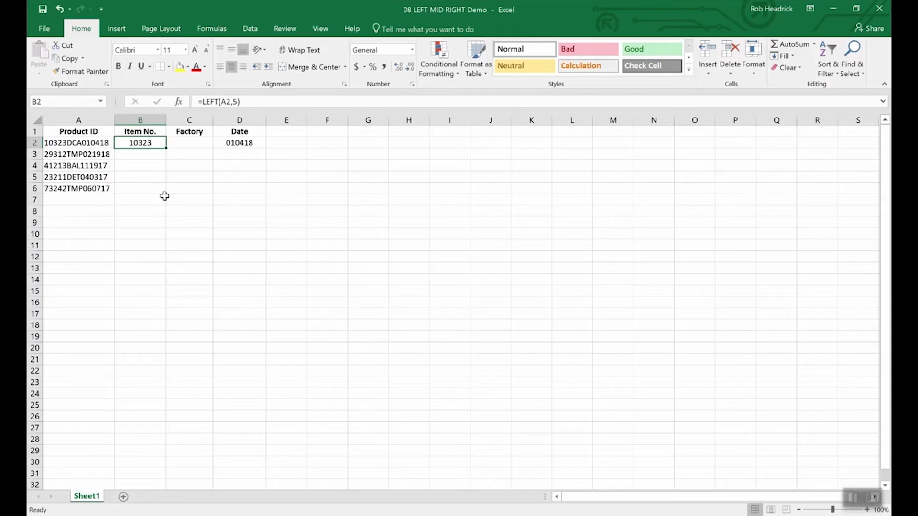
Enter =MID(A2,6,3) in C2 to extract the factory code from the middle of the first product ID.
key("Right")
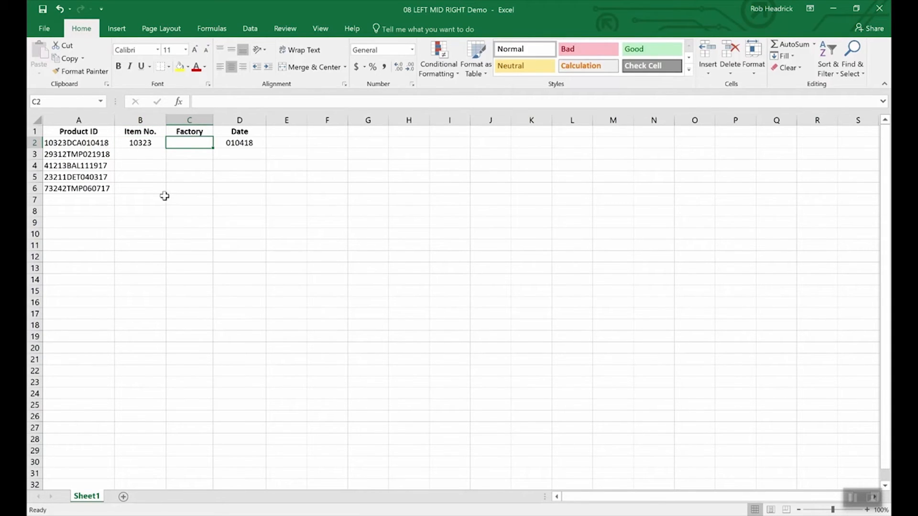
type("=")
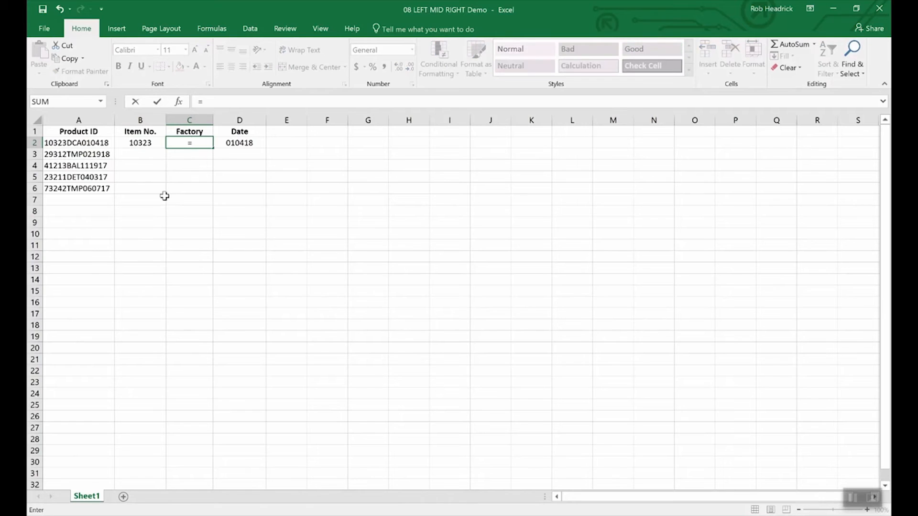
type("mid(a2")
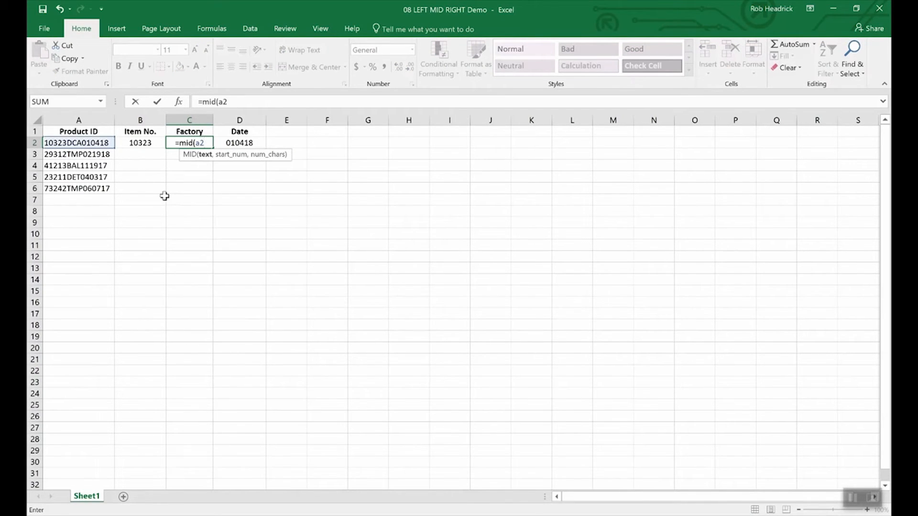
type(",")
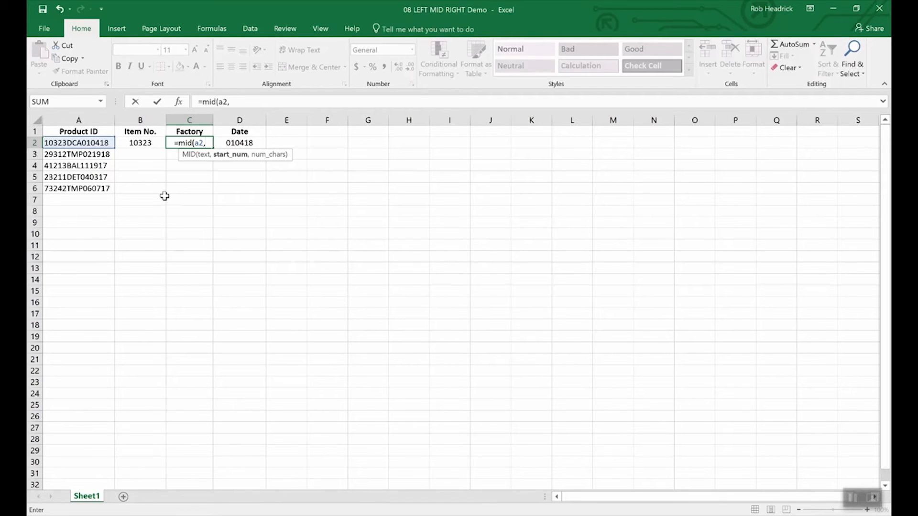
type("6")
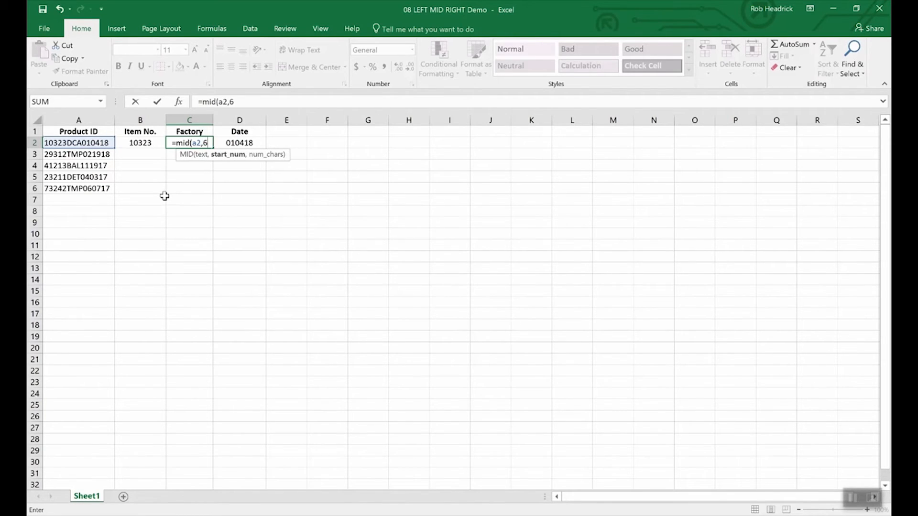
type(",")
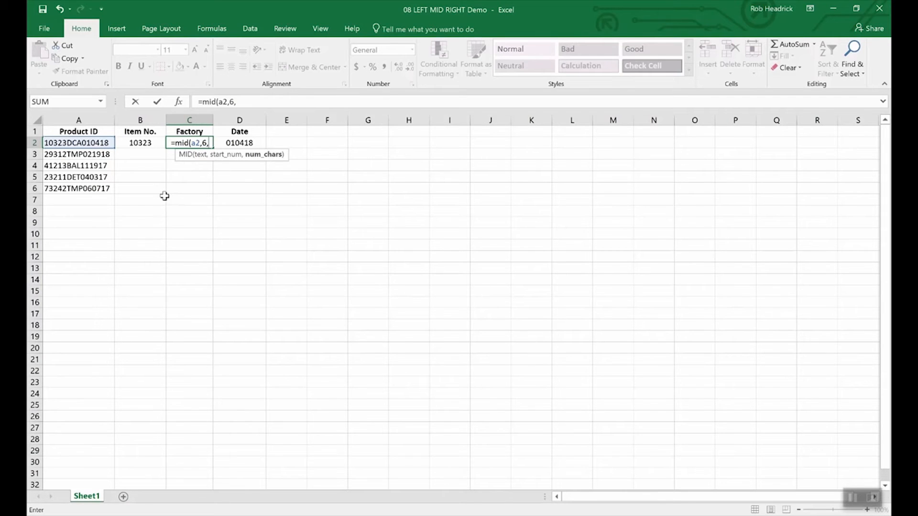
type("3")
key("Return")
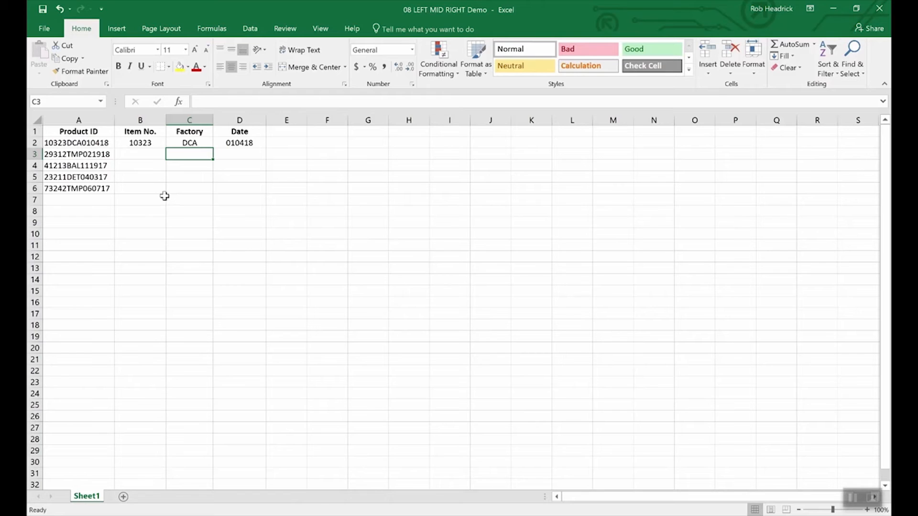
Fill the MID formula in C2 down through C6 for the remaining product IDs.
left_click(190, 143)
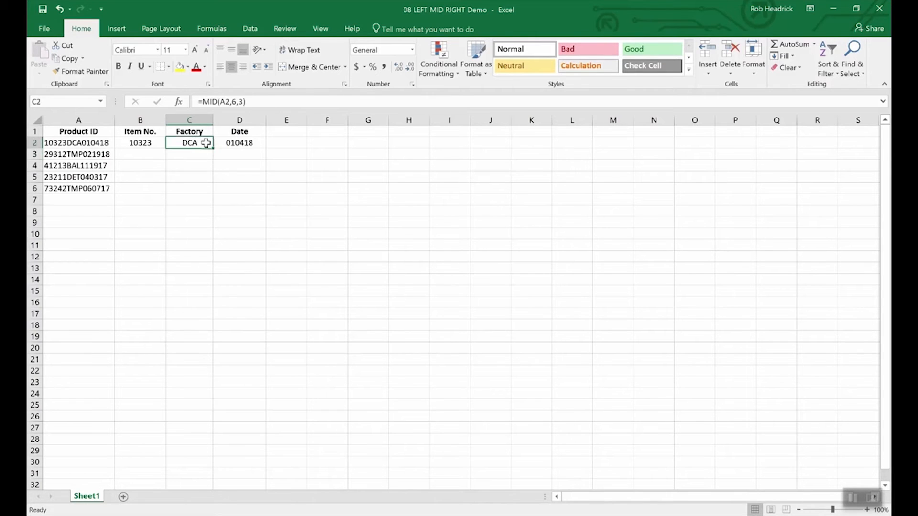
left_click_drag(212, 149, 210, 194)
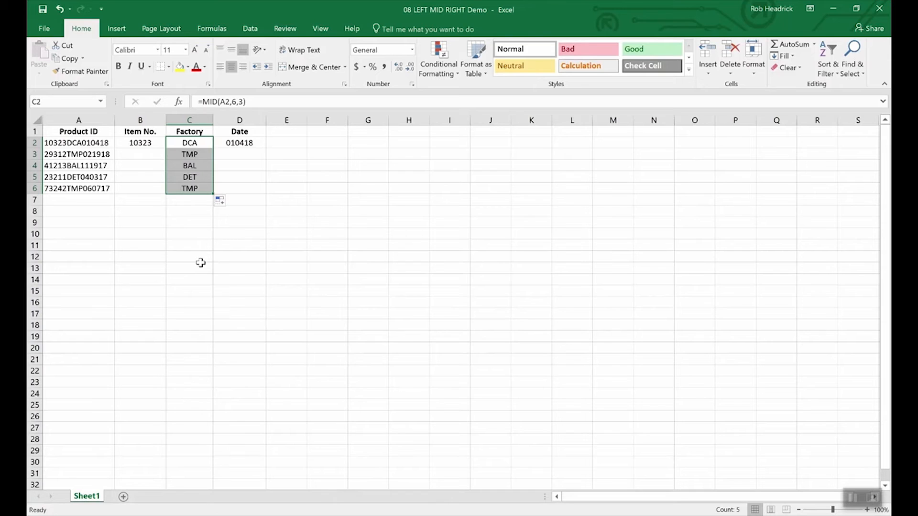
key("Left")
key("Left")
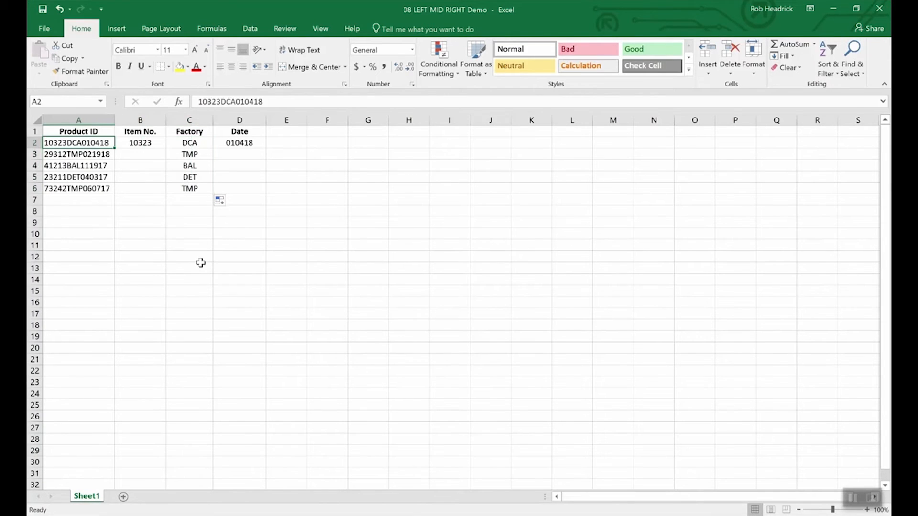
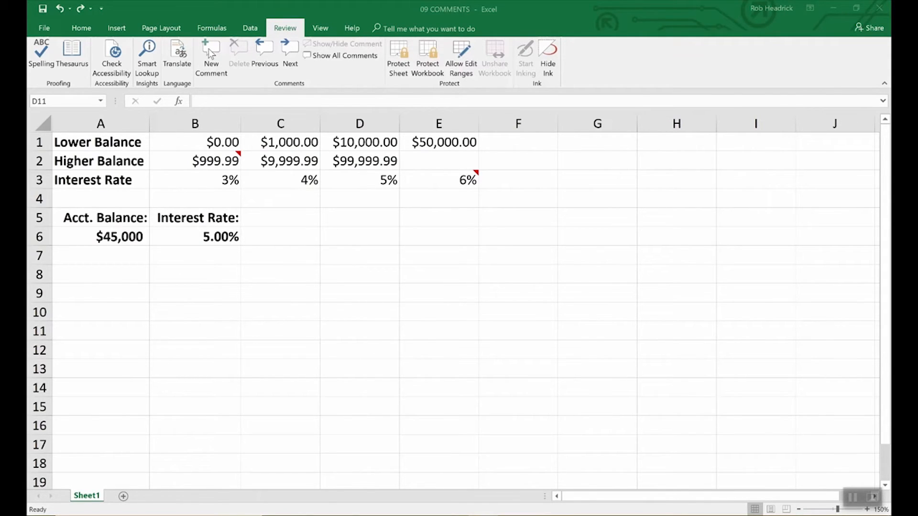
Add a comment to the interest rate result in B6 reading "Remember to double check rates above.".
left_click(224, 236)
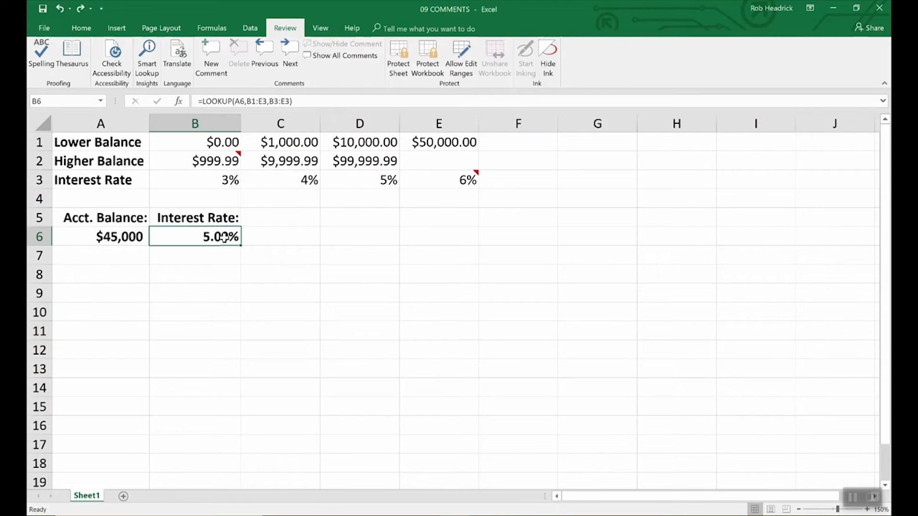
left_click(207, 51)
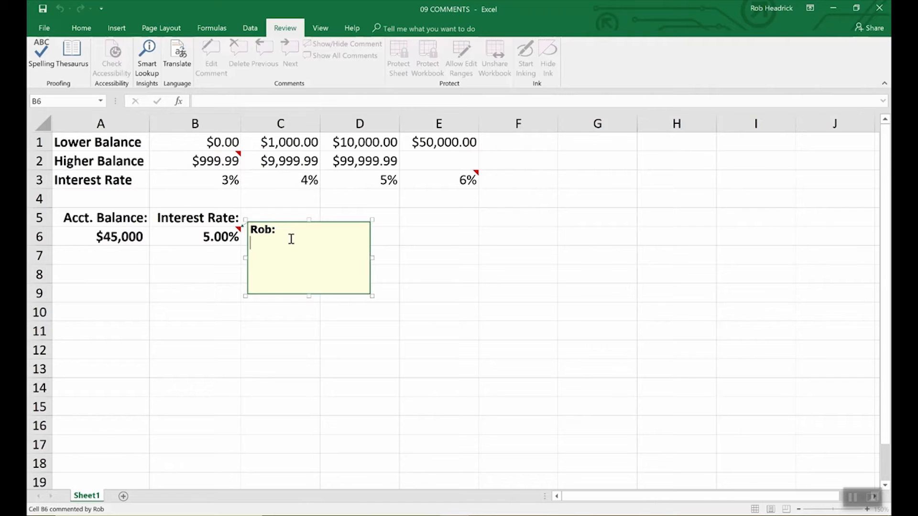
type("Remember to ")
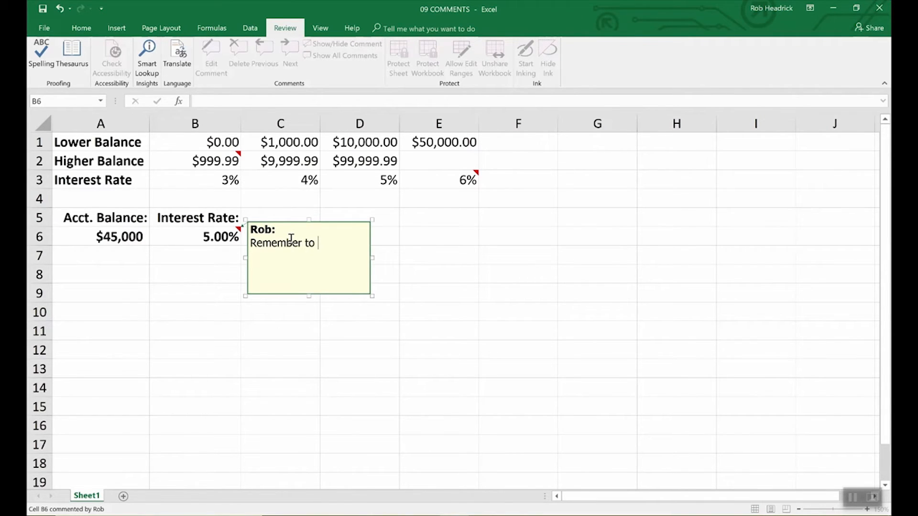
type("double check rates above")
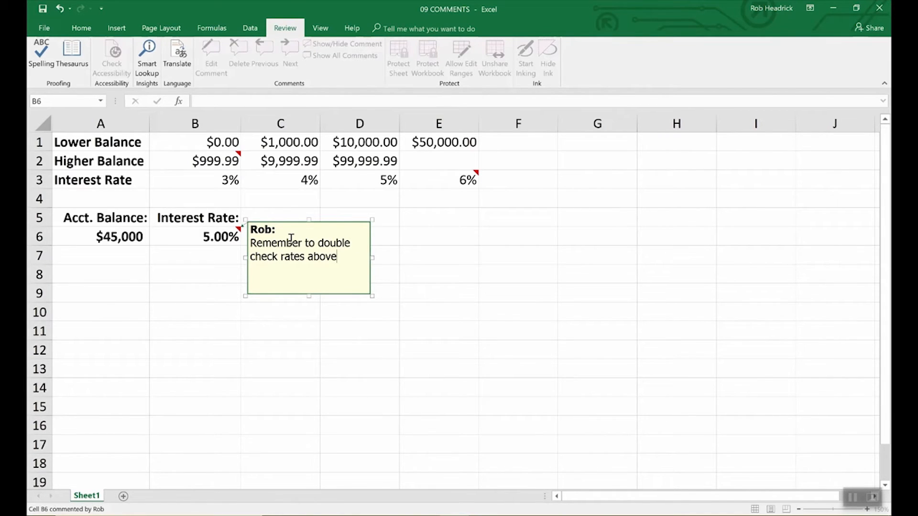
type(".")
left_click(408, 236)
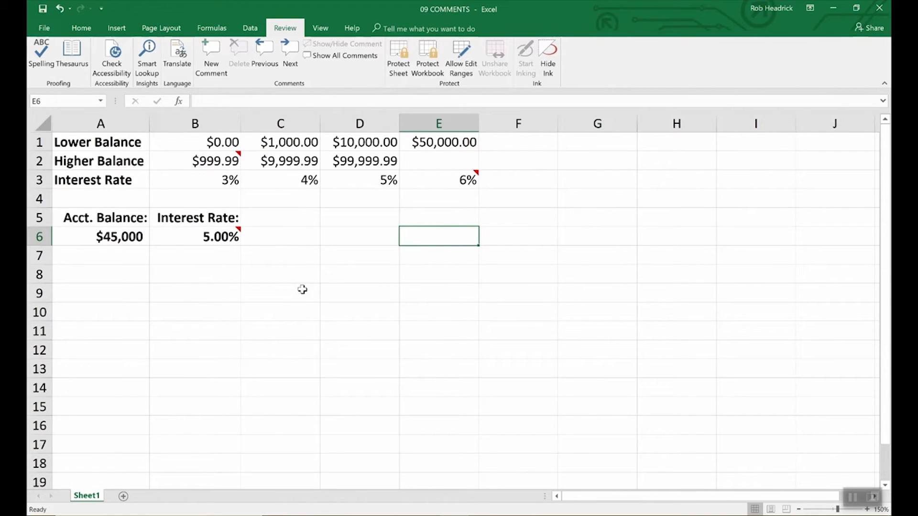
View the comment attached to cell B6.
mouse_move(239, 234)
left_click(234, 235)
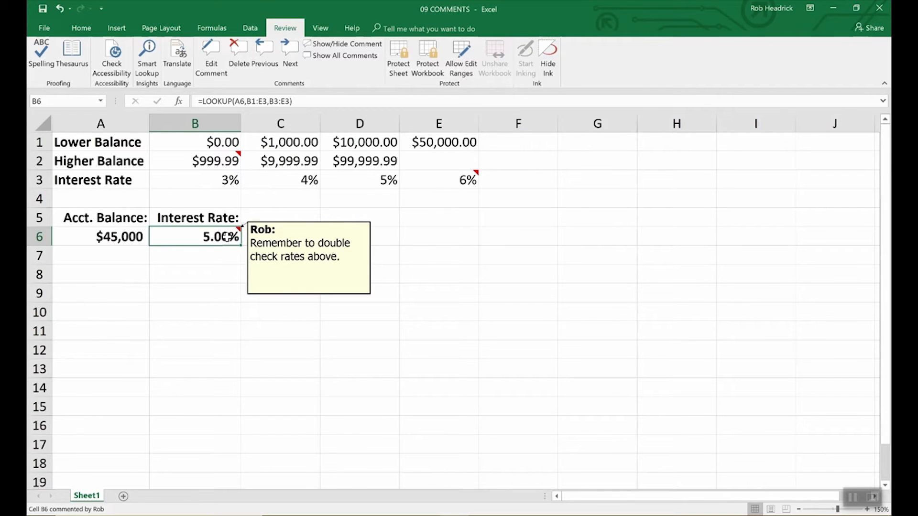
left_click(276, 249)
left_click(229, 235)
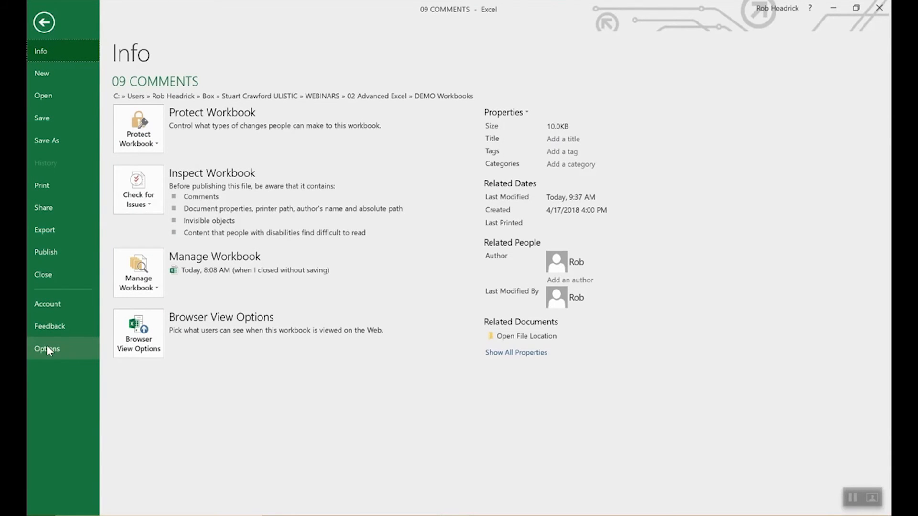
Check the user name that labels comments in the general Excel options and close the dialog.
left_click(48, 345)
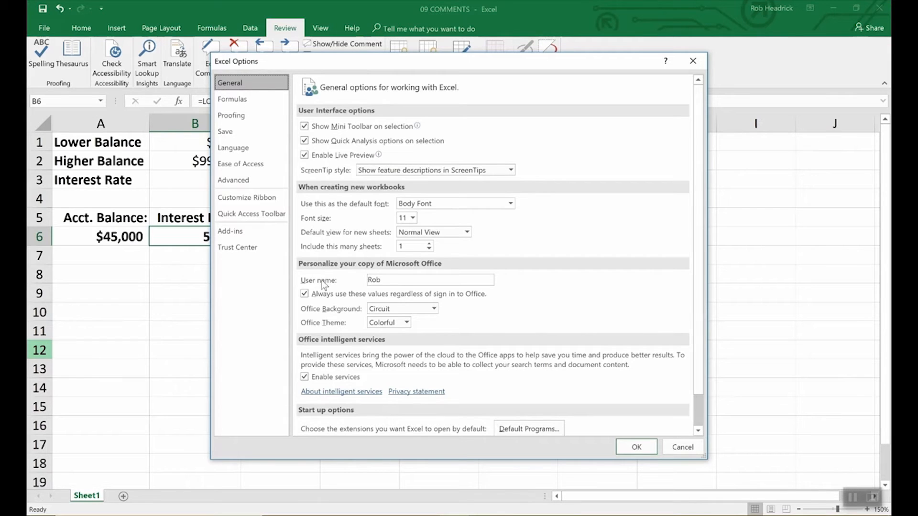
left_click(386, 281)
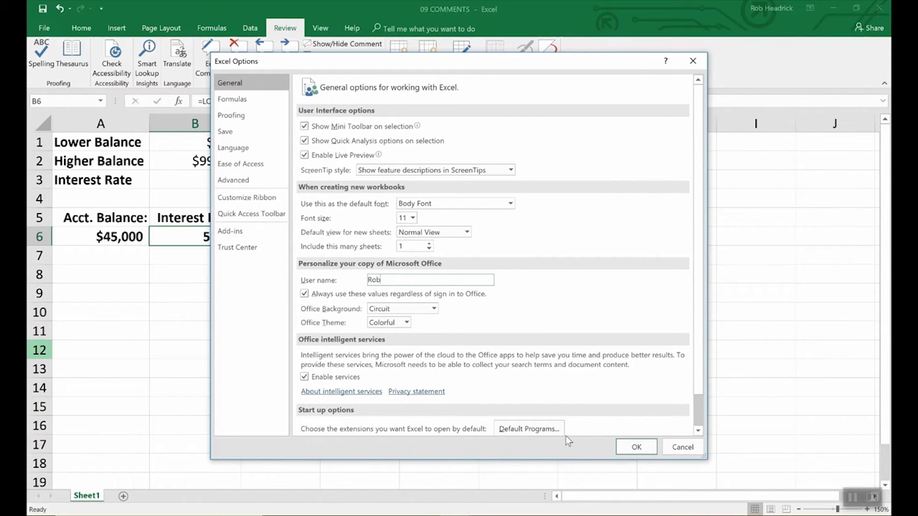
left_click(630, 446)
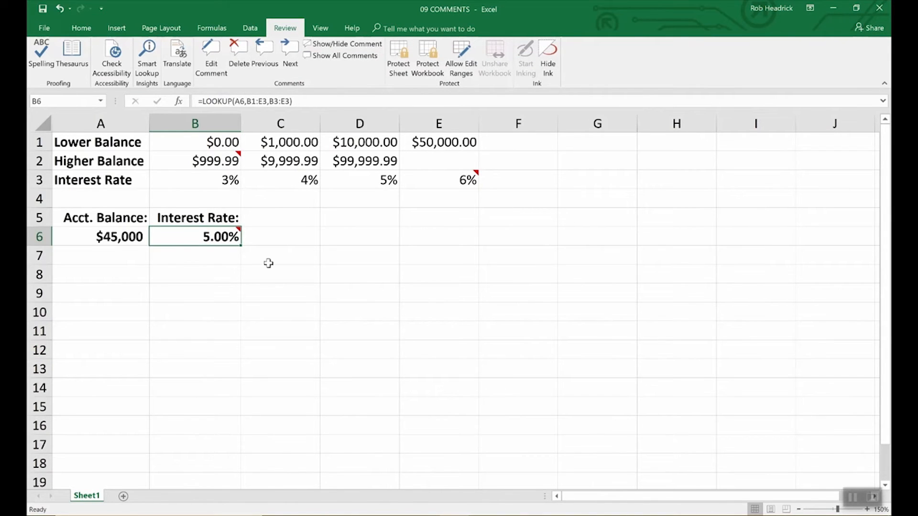
Keep the comment on cell B6 permanently displayed.
left_click(345, 43)
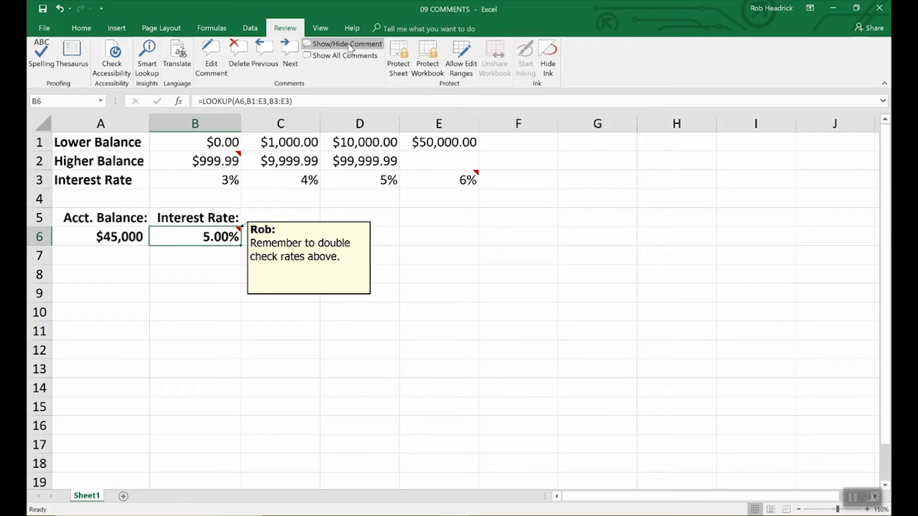
right_click(310, 257)
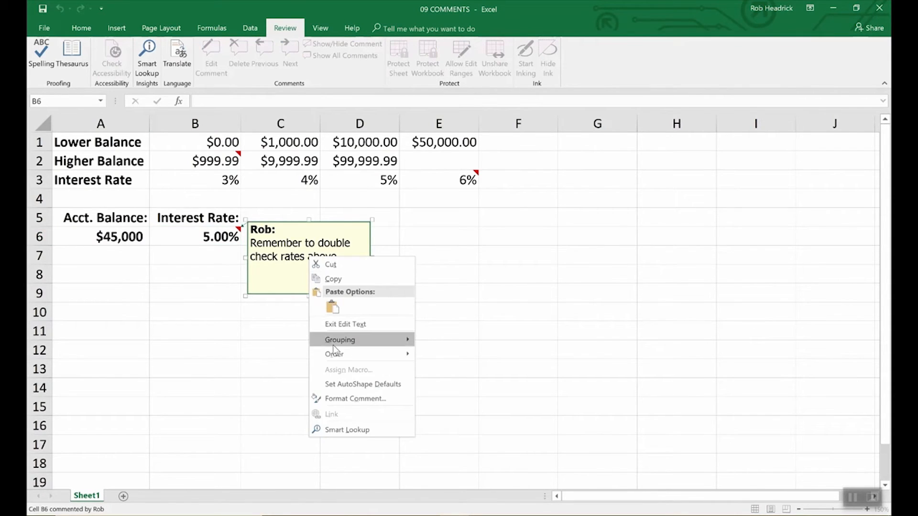
left_click(341, 402)
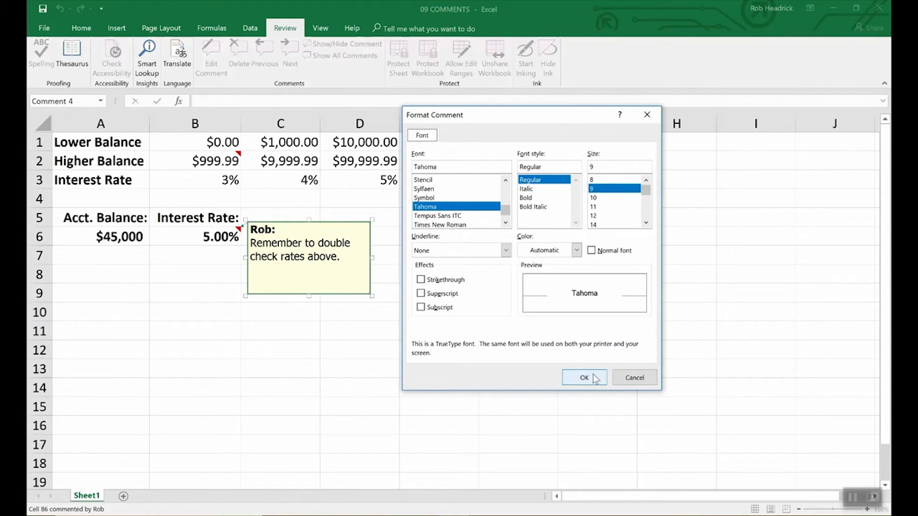
left_click(632, 378)
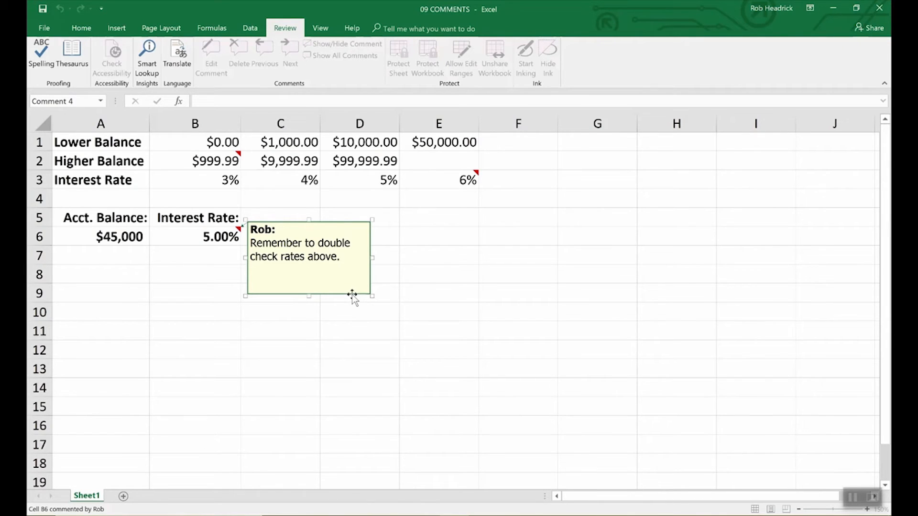
Format the comment box on B6 with a light turquoise fill colour.
right_click(351, 295)
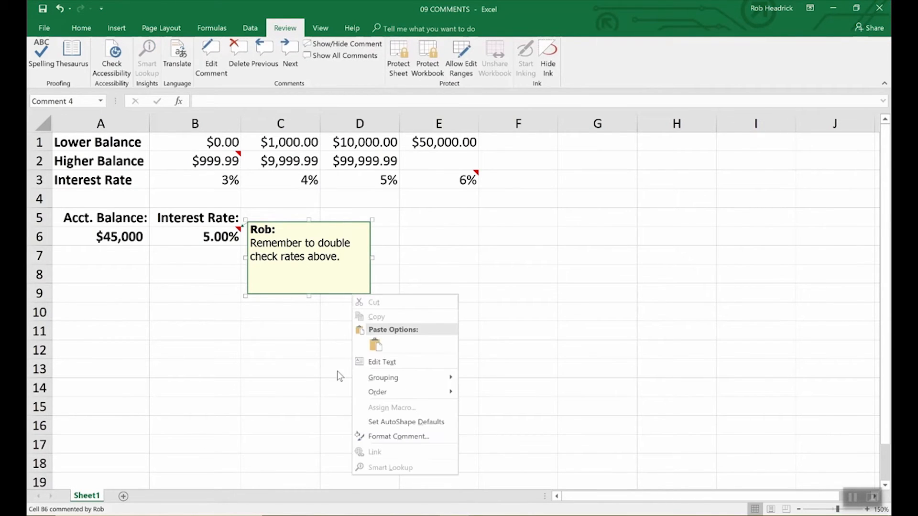
left_click(384, 436)
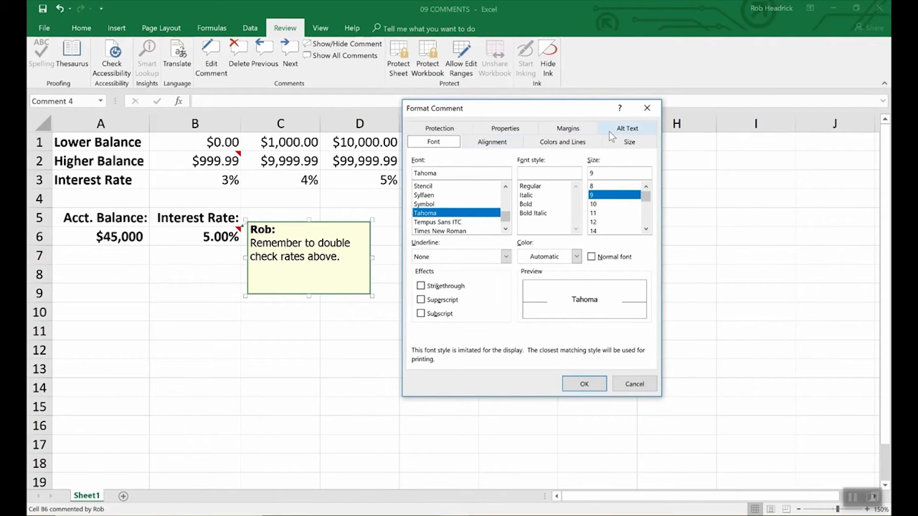
left_click(563, 143)
left_click(541, 176)
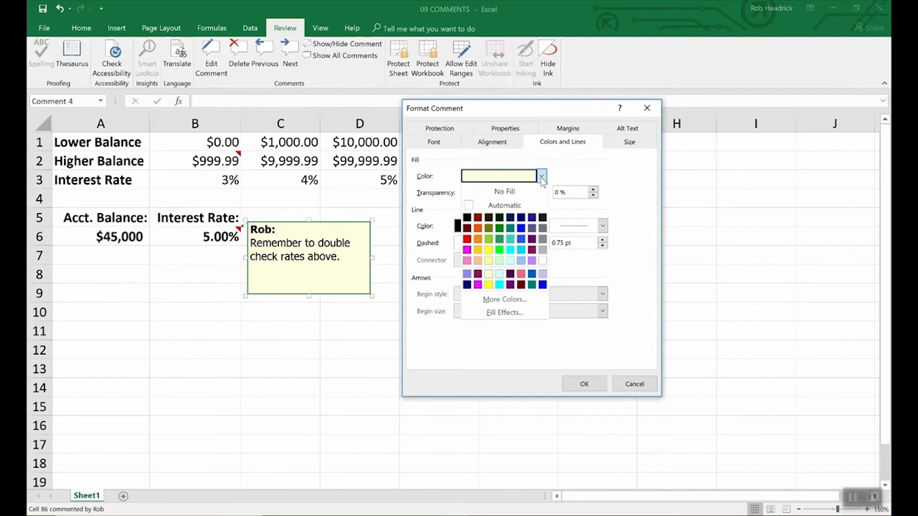
left_click(510, 261)
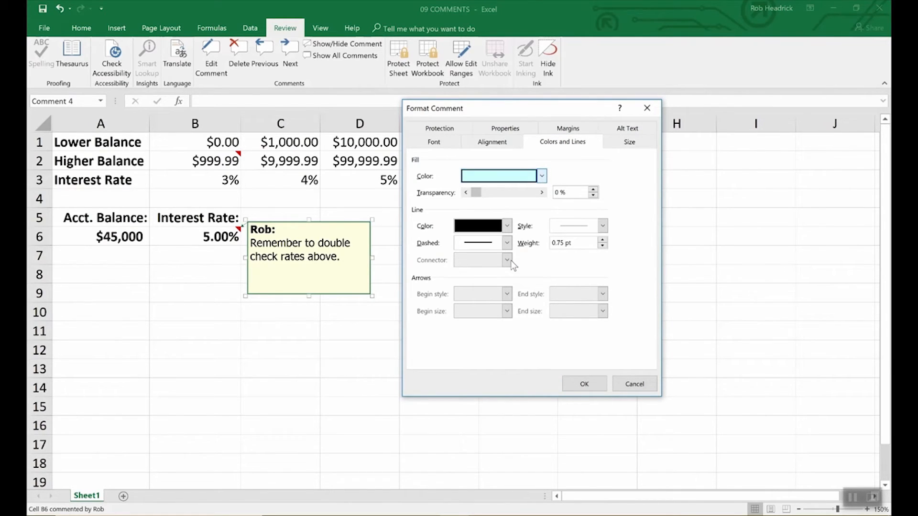
left_click(595, 384)
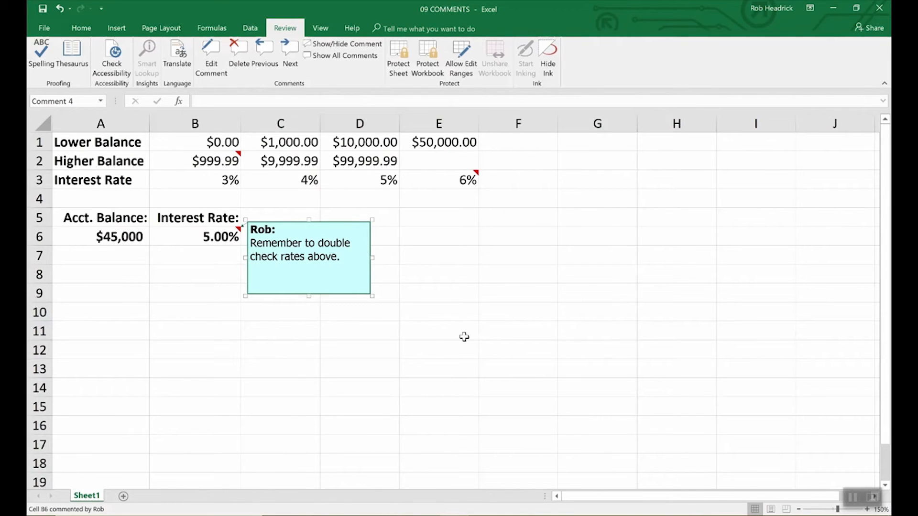
left_click(464, 337)
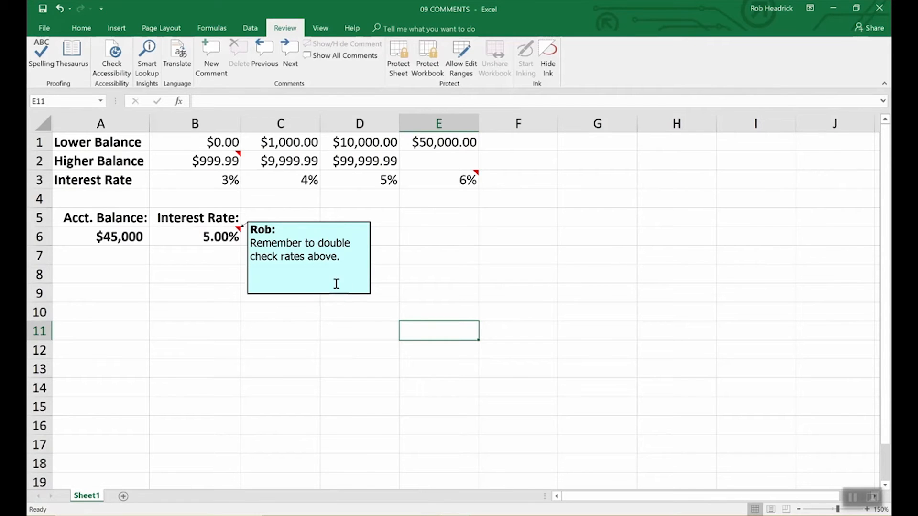
View the comments on B2 and E3 and display all comments on the sheet at once.
left_click(235, 159)
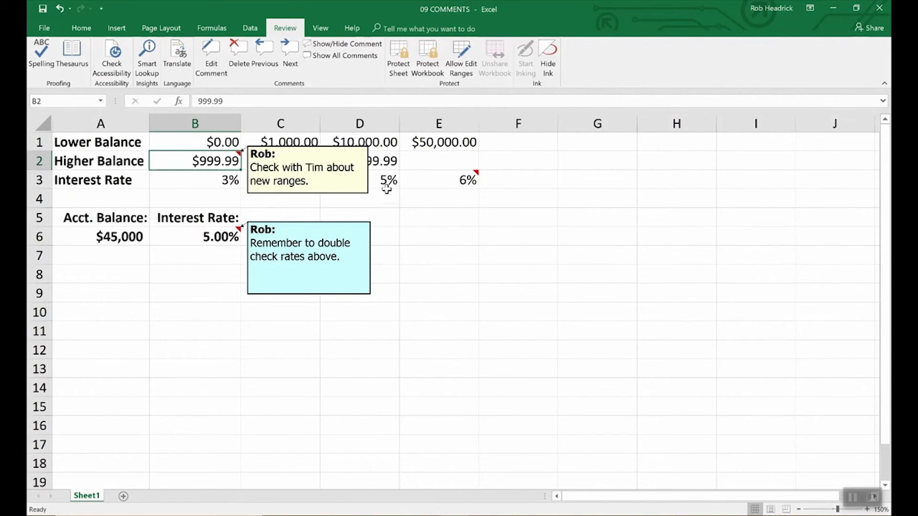
left_click(451, 188)
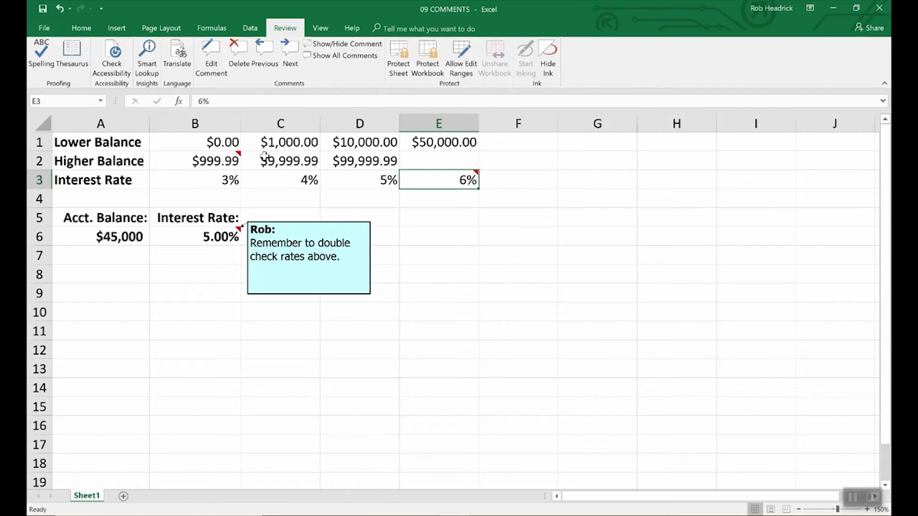
mouse_move(438, 183)
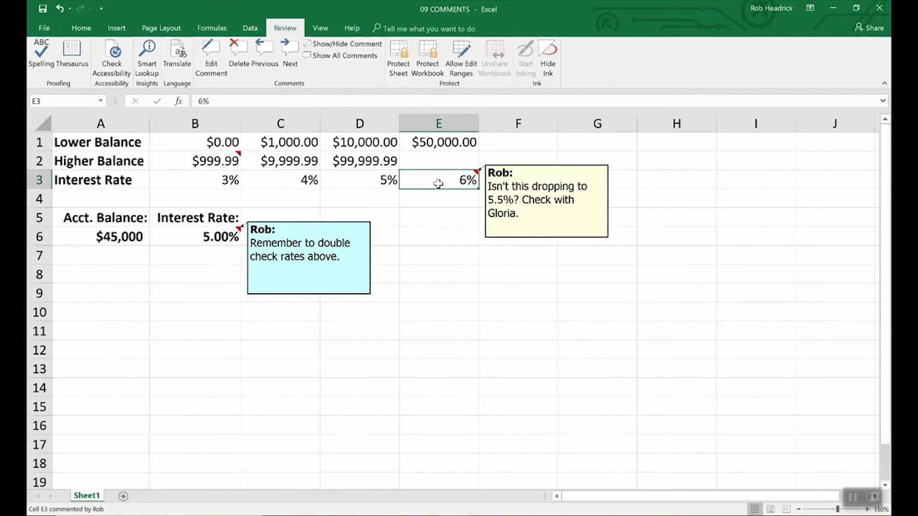
left_click(214, 161)
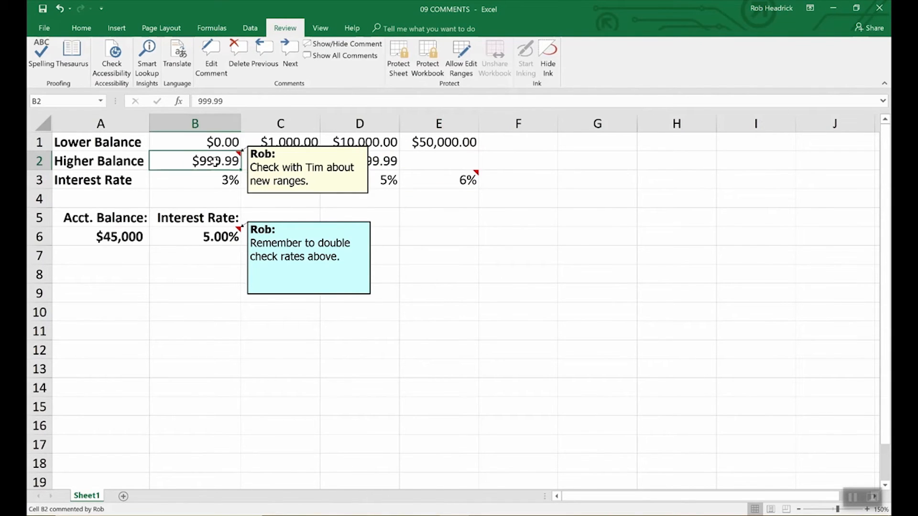
left_click(354, 57)
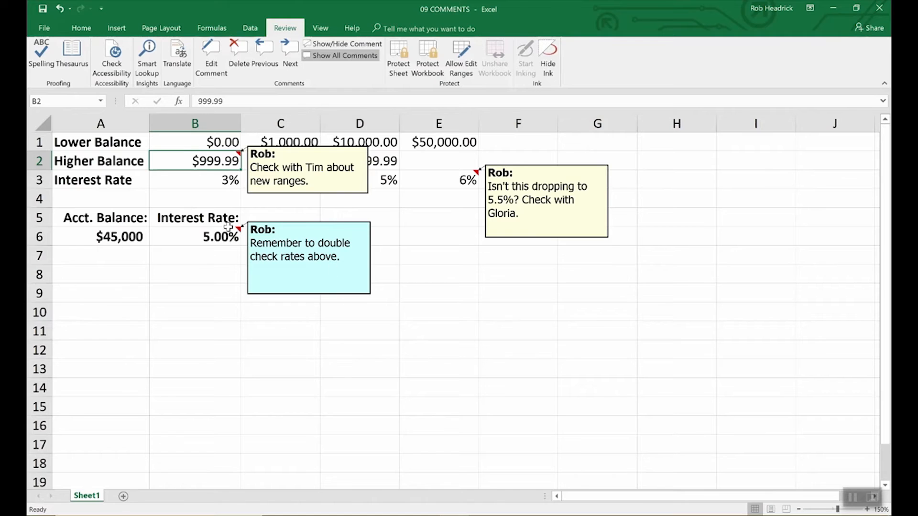
Delete the comments from cells B6 and B2.
left_click(214, 237)
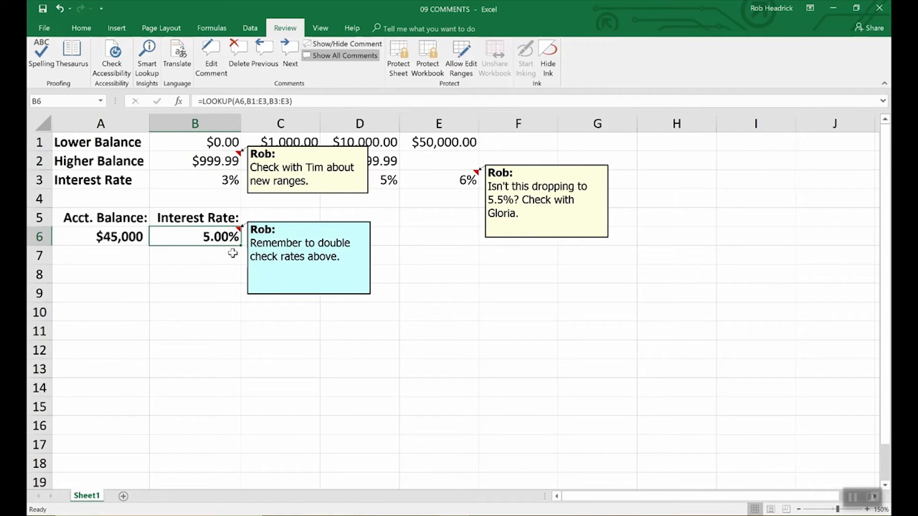
left_click(237, 48)
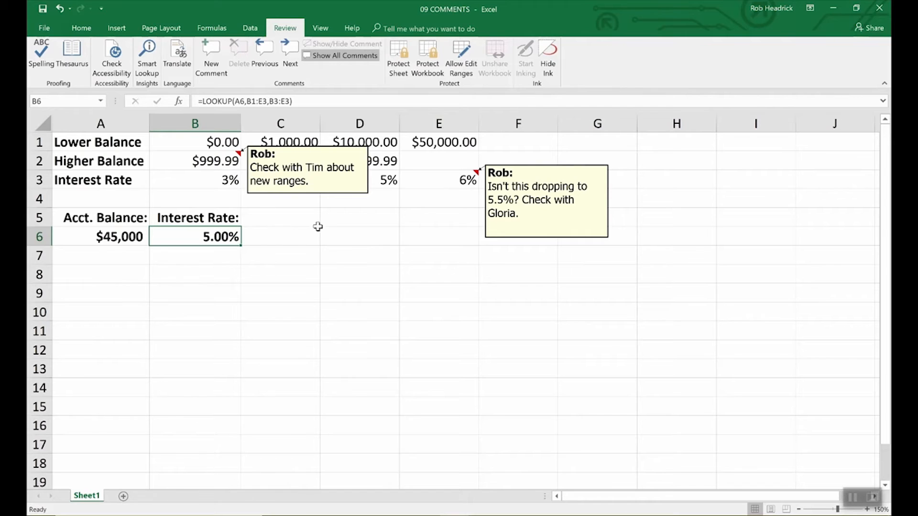
left_click(335, 194)
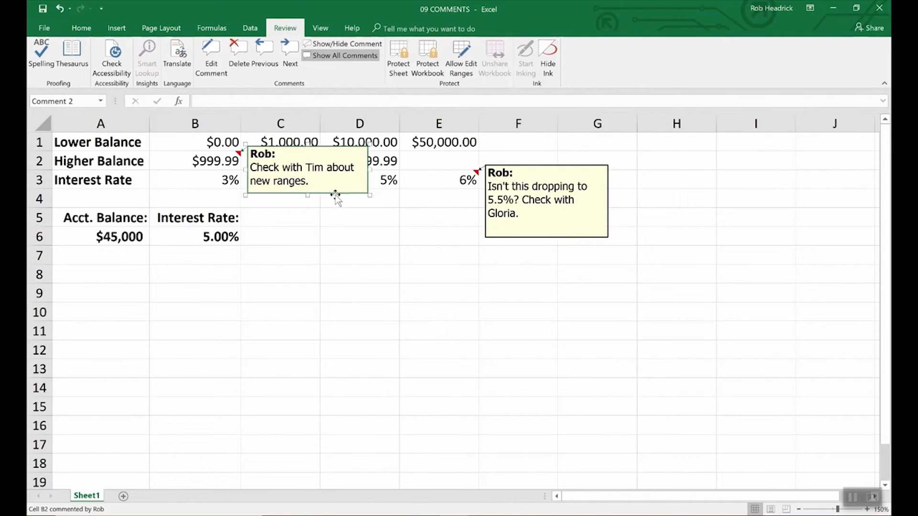
key("Escape")
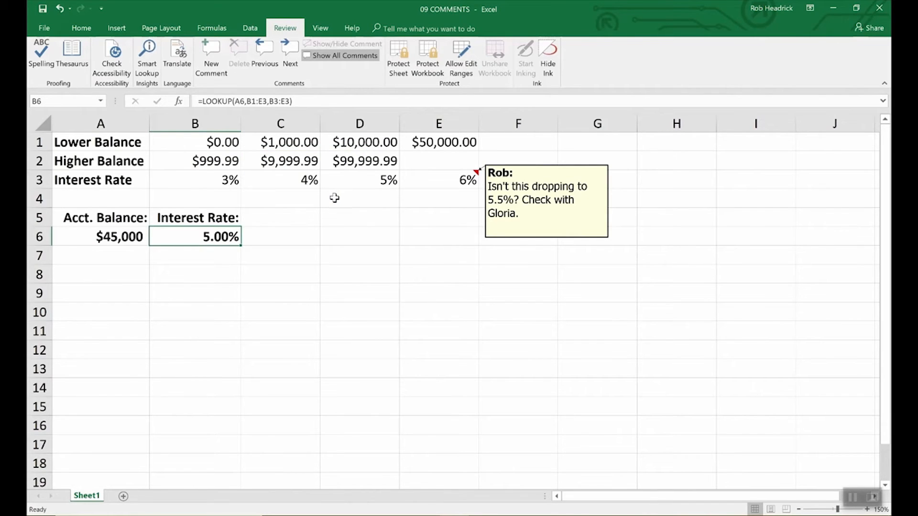
Enlarge the comment box on E3 so it extends to about column H and row 12.
left_click(536, 237)
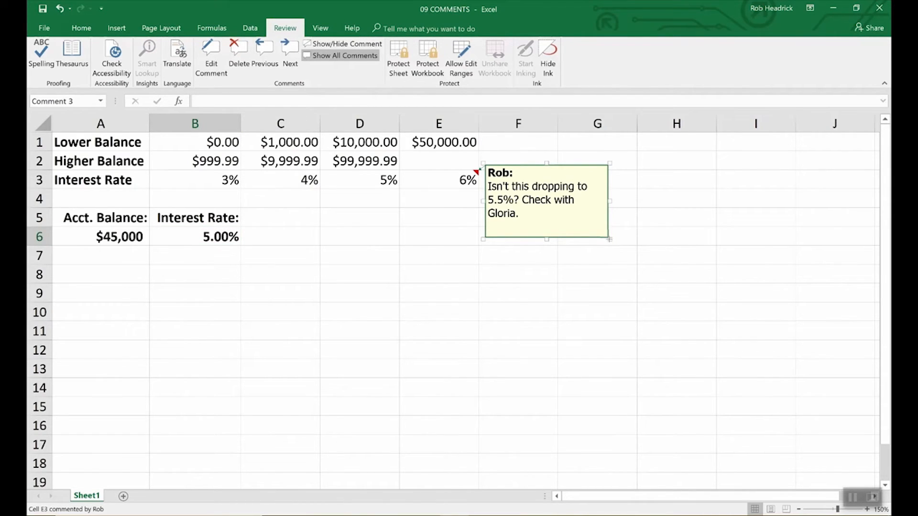
left_click_drag(609, 239, 707, 358)
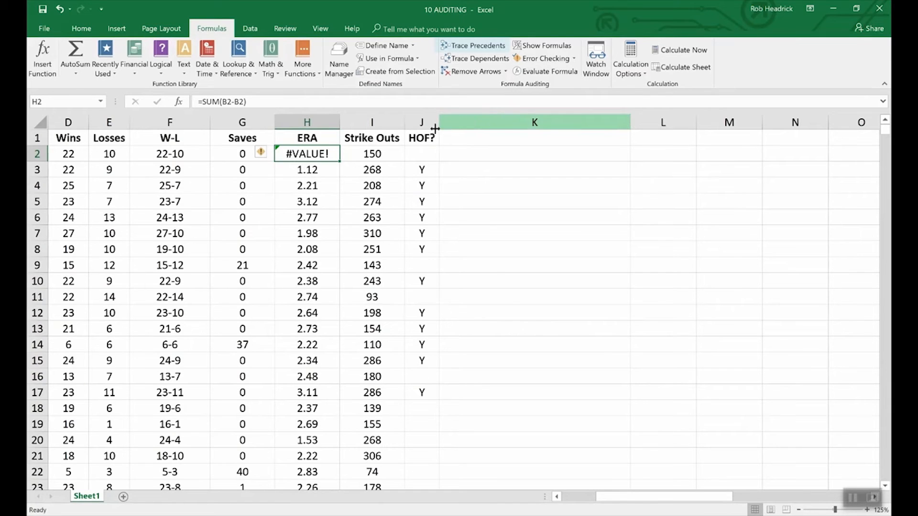
In the 10 AUDITING workbook, trace the precedents of the W-L CONCATENATE formula in F2.
left_click(181, 154)
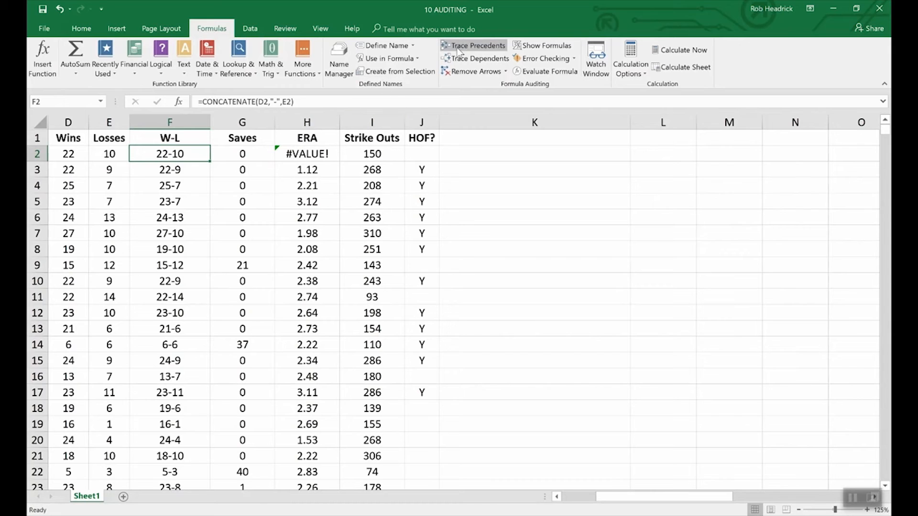
left_click(467, 46)
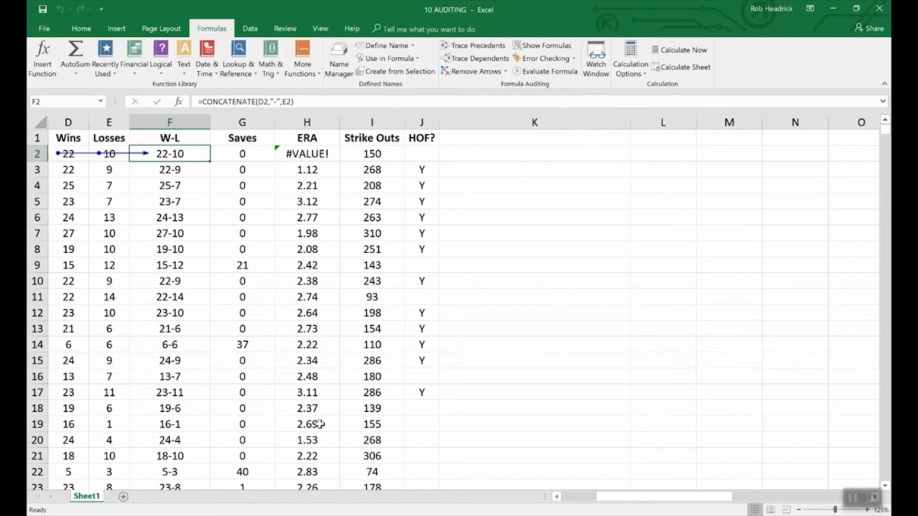
left_click_drag(638, 495, 603, 500)
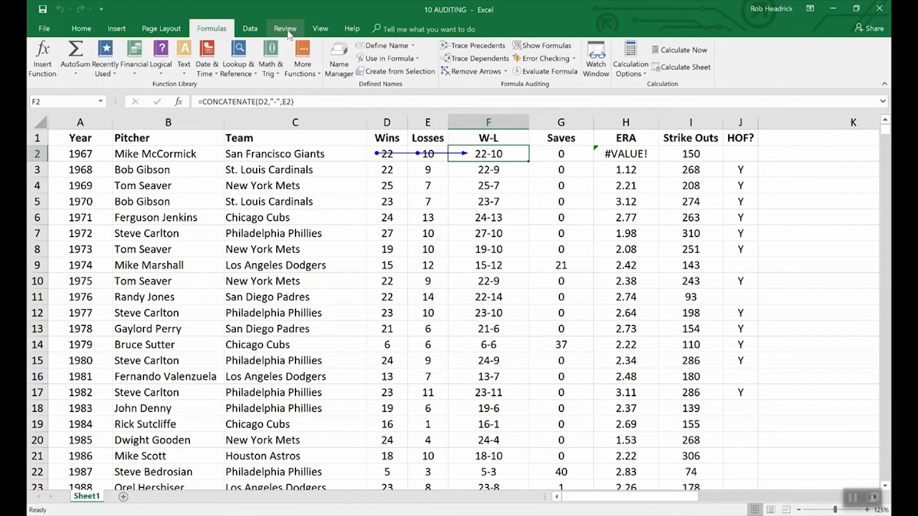
In the 09 COMMENTS workbook, trace the precedents of the LOOKUP formula in B6, and remove the tracer arrows.
left_click(321, 30)
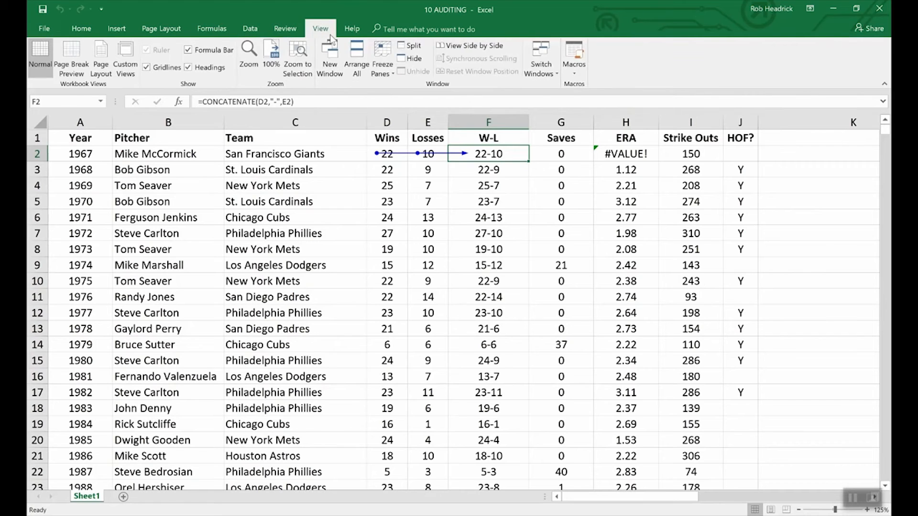
left_click(549, 63)
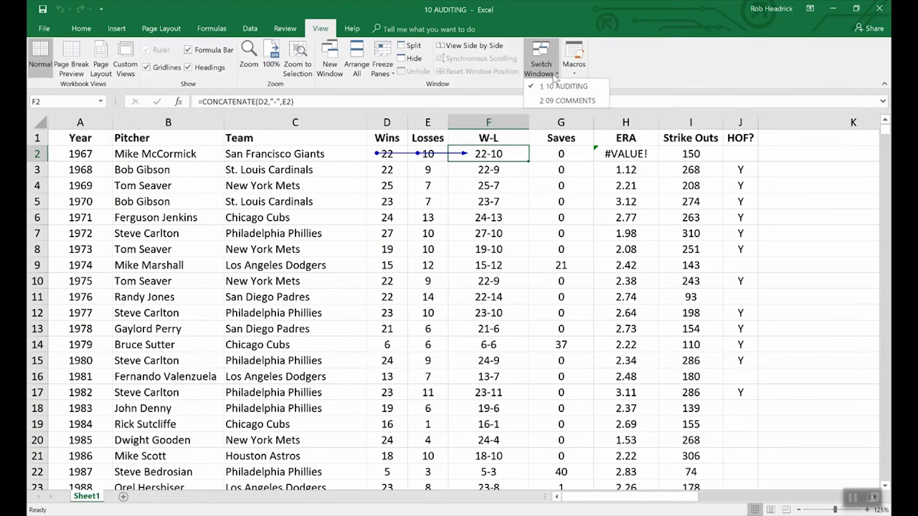
left_click(563, 99)
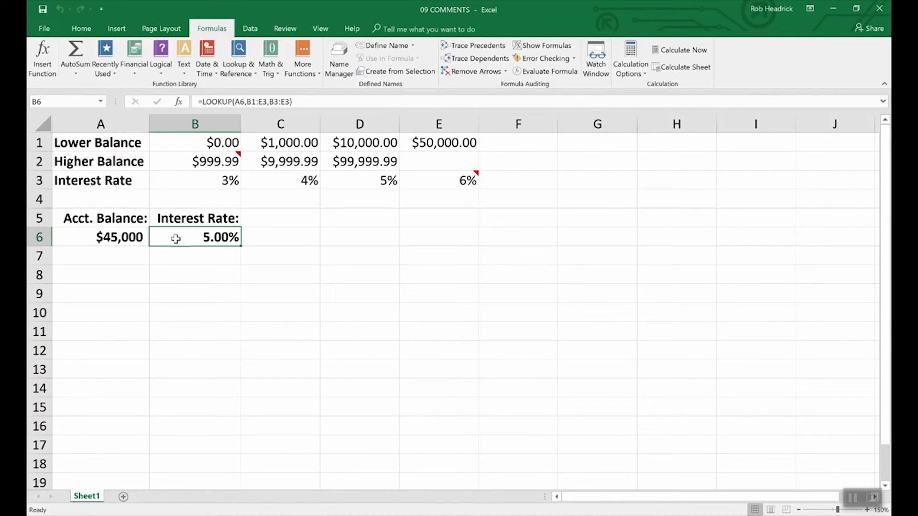
left_click(492, 52)
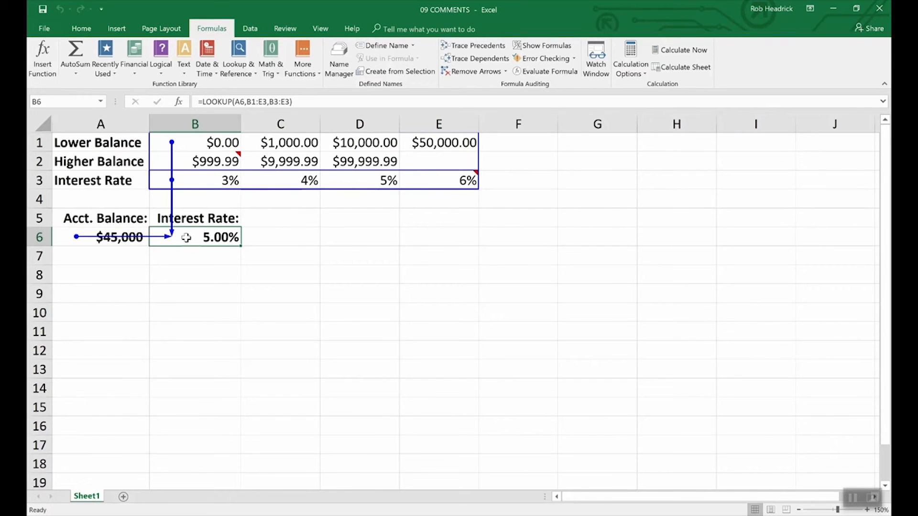
left_click(471, 72)
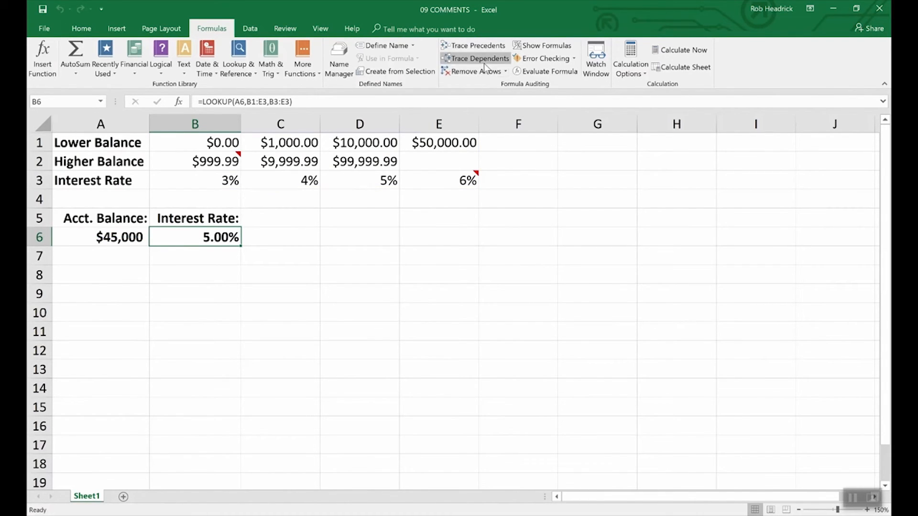
Return to the 10 AUDITING workbook and remove the precedent arrows from the sheet.
left_click(321, 29)
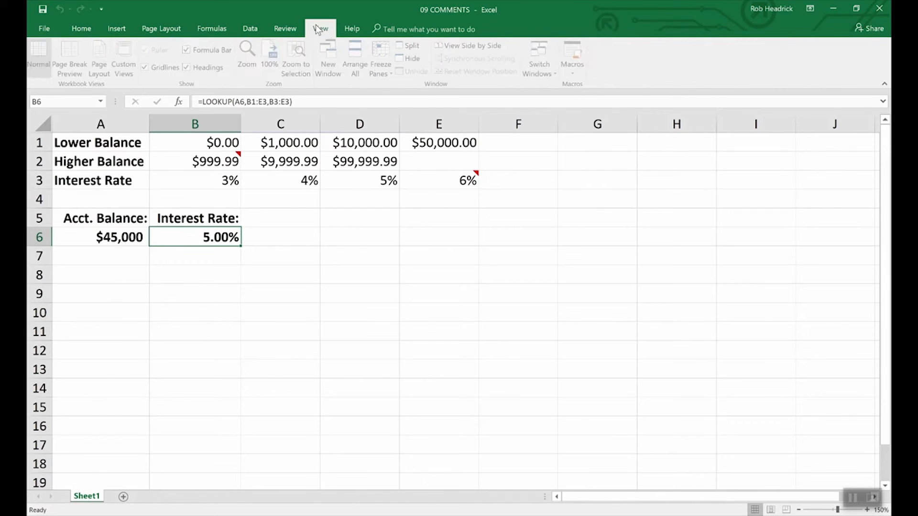
left_click(541, 67)
left_click(548, 86)
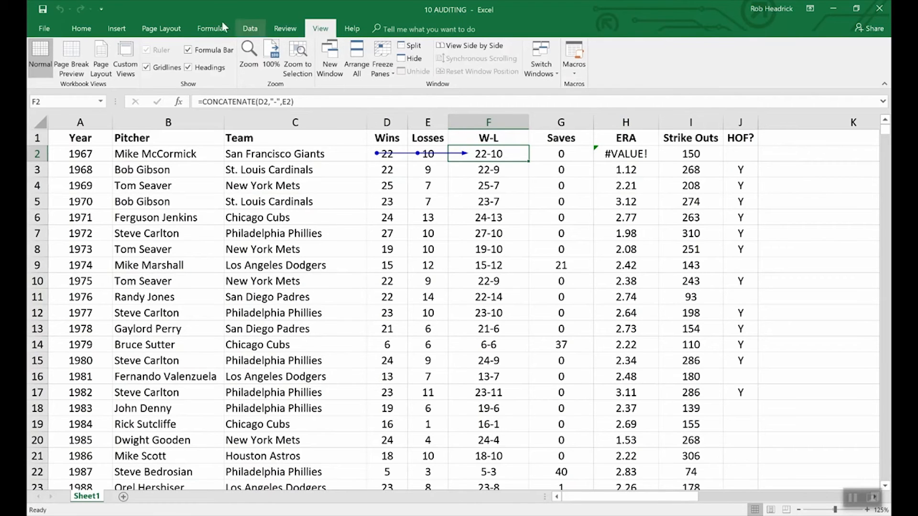
left_click(209, 30)
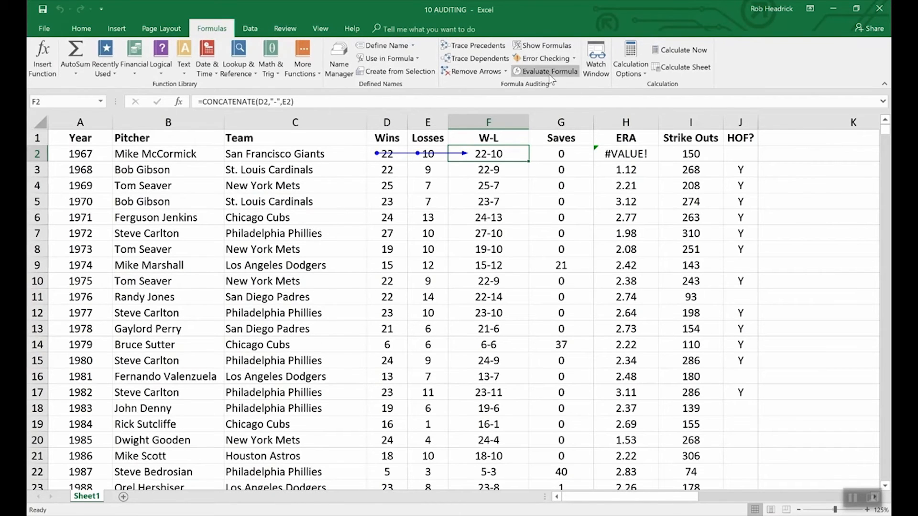
left_click(478, 71)
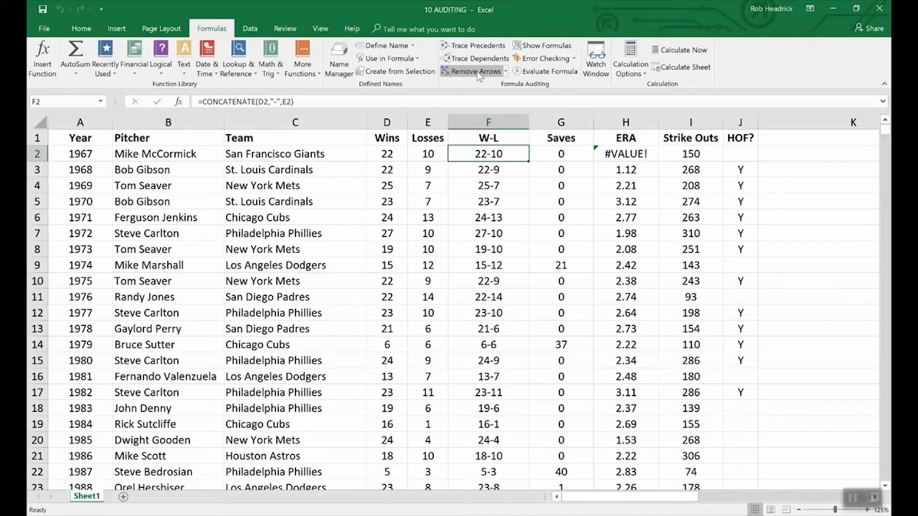
Show the formulas in place of values, examine the columns from Wins to HOF?, and switch back to displaying values.
left_click(534, 48)
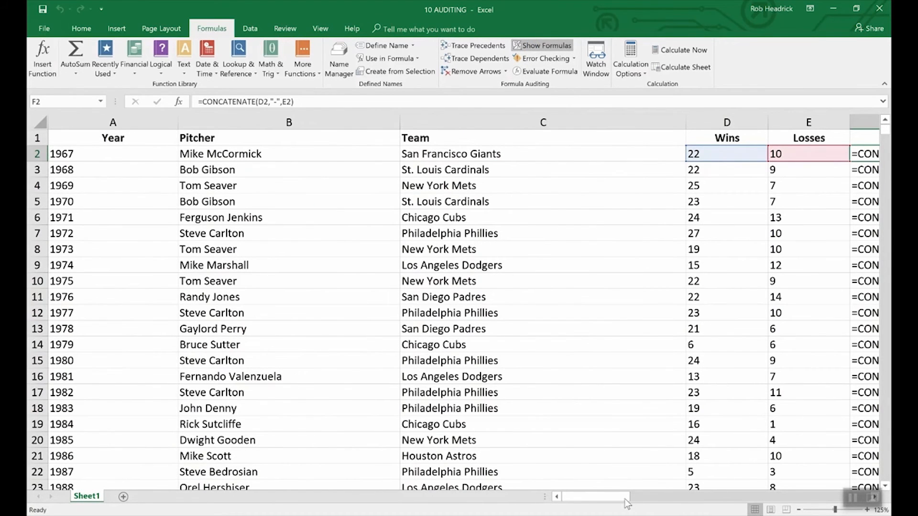
left_click_drag(609, 498, 642, 491)
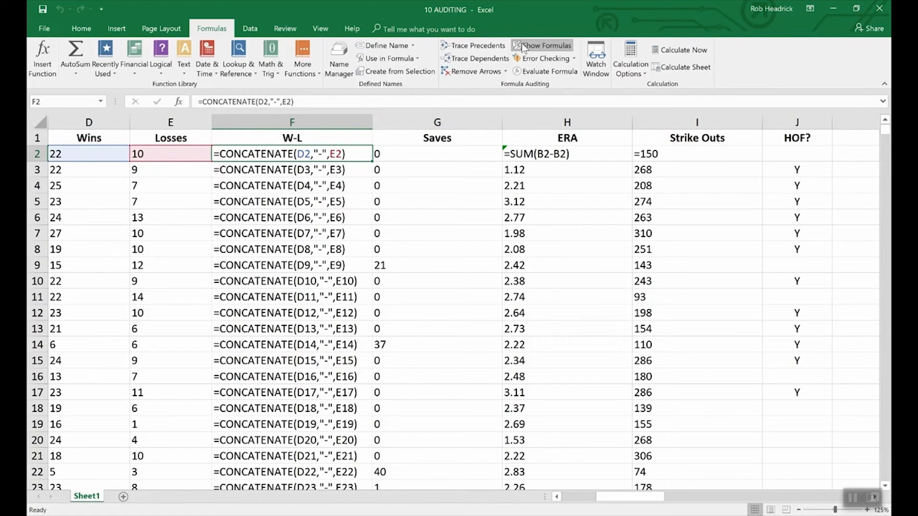
left_click(550, 47)
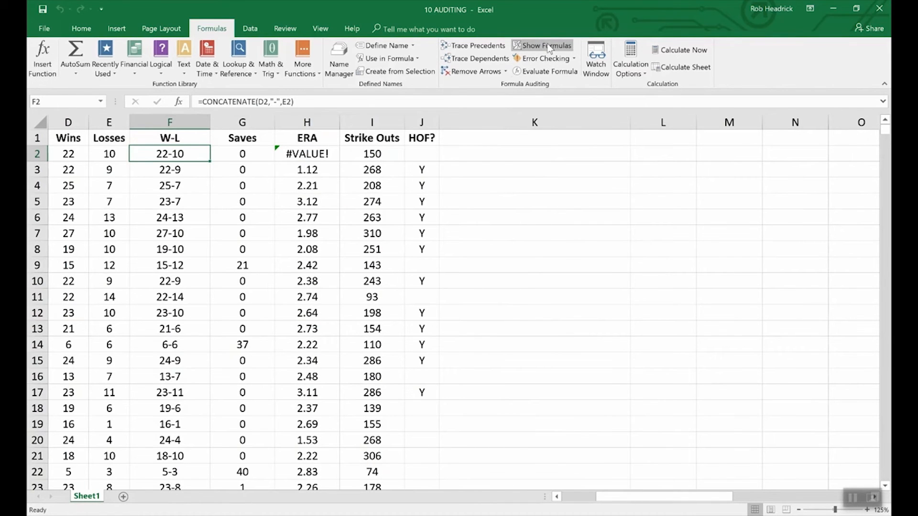
left_click(556, 497)
left_click(557, 497)
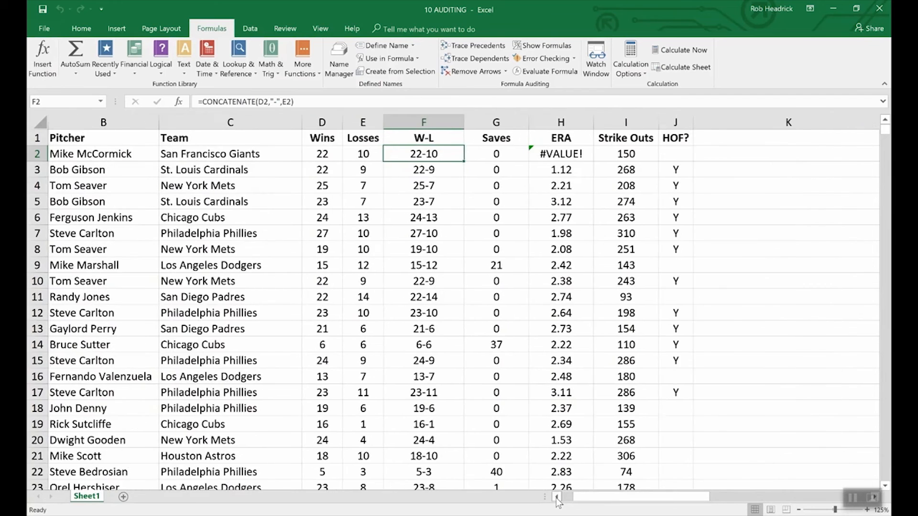
left_click(556, 497)
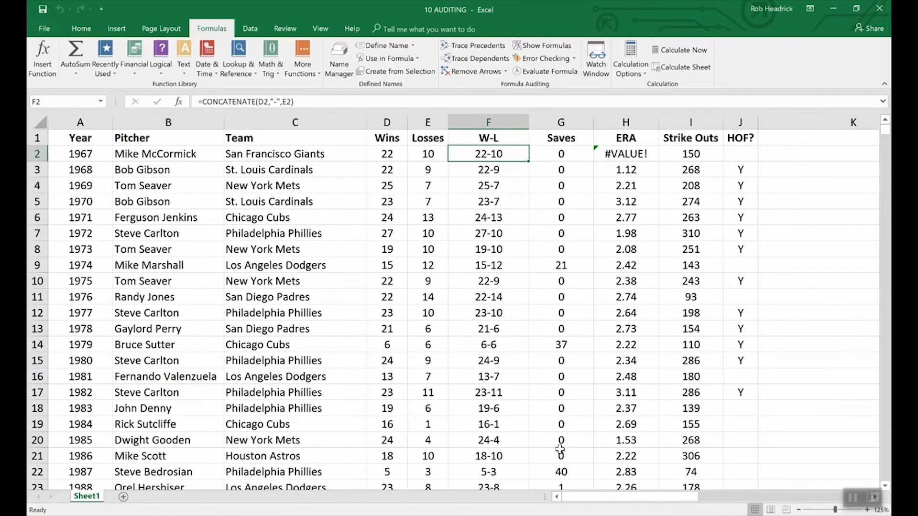
Run error checking on the worksheet's formulas and exit the check without editing the flagged ERA cell.
left_click(557, 59)
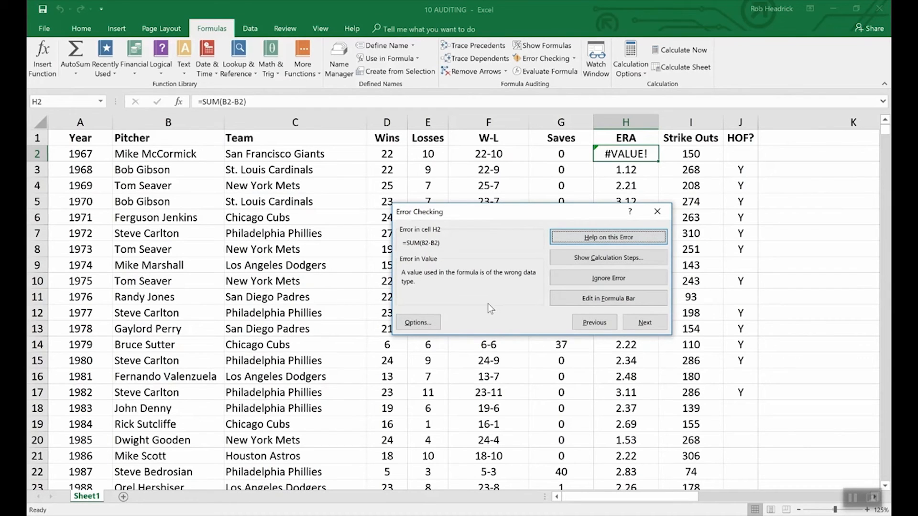
left_click(788, 299)
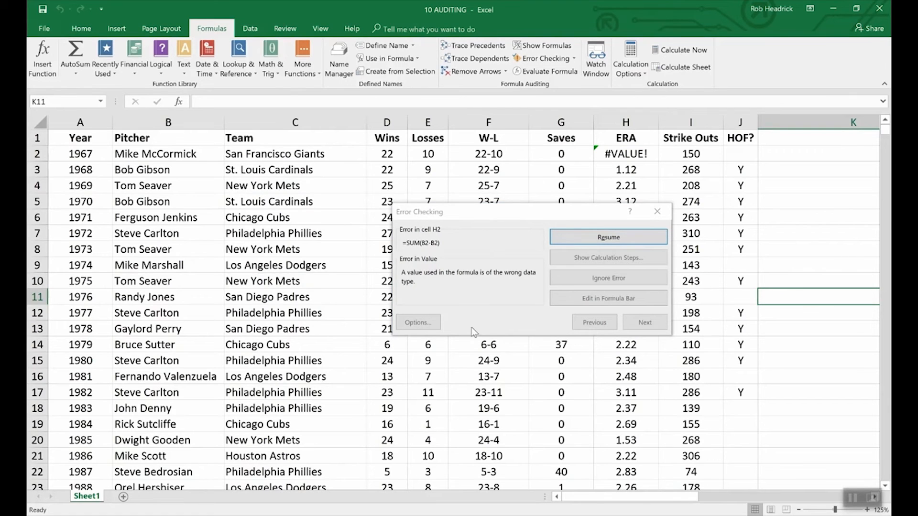
left_click(647, 219)
left_click(656, 212)
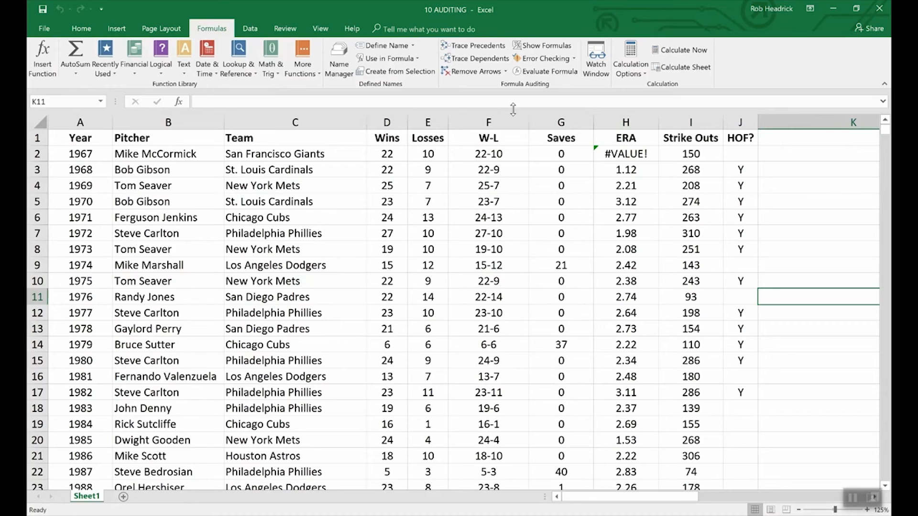
Evaluate the W-L CONCATENATE formula in F2 one part at a time.
left_click(470, 156)
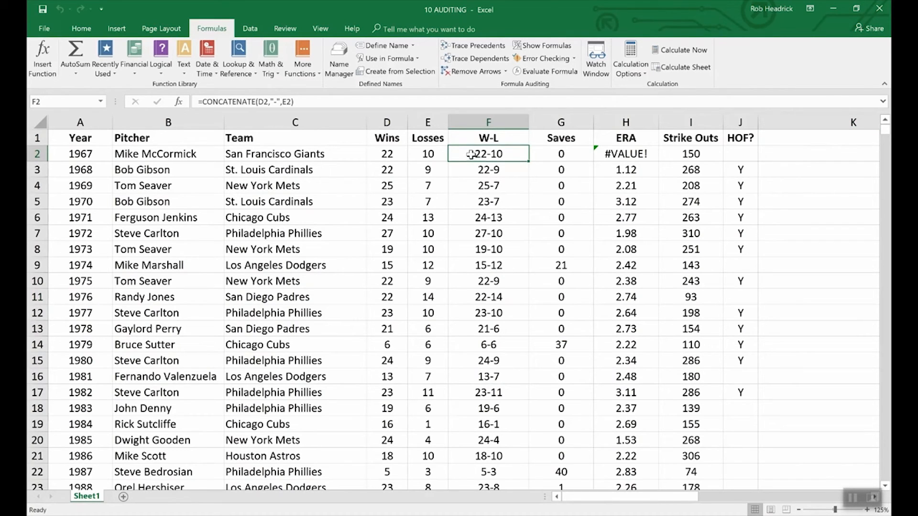
left_click(546, 71)
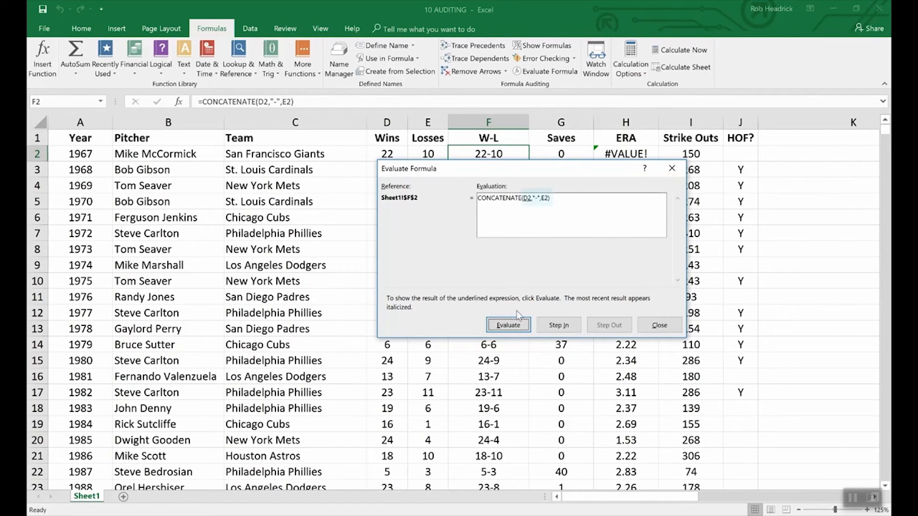
left_click(515, 323)
left_click_drag(429, 167, 429, 176)
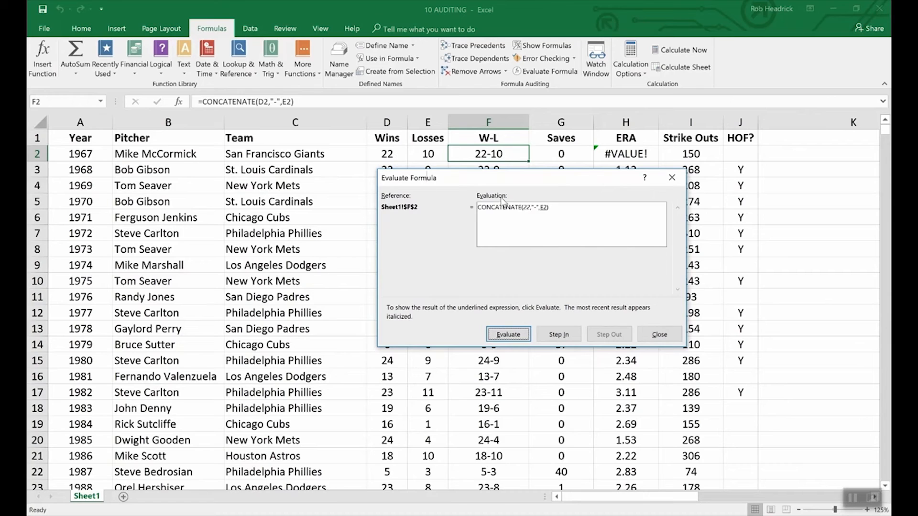
left_click(509, 335)
left_click(517, 336)
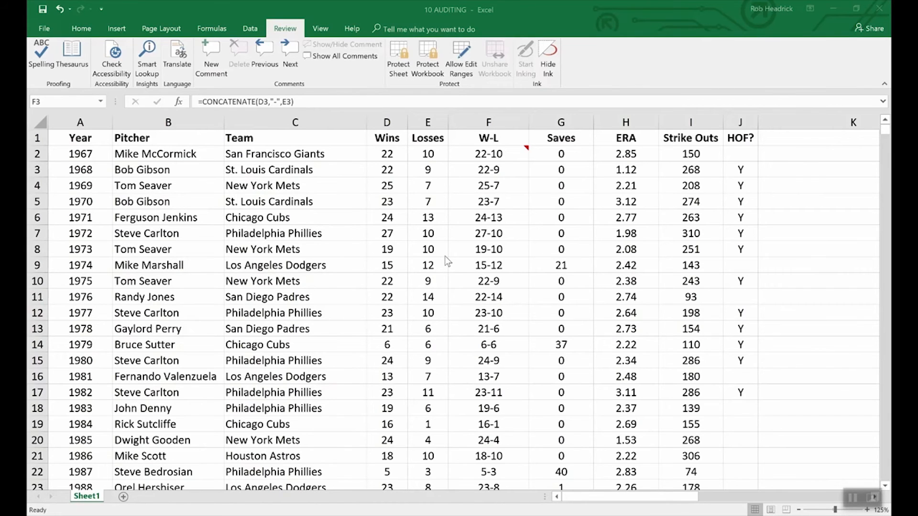
Encrypt the workbook with a password, entering and re-entering the password.
left_click(45, 31)
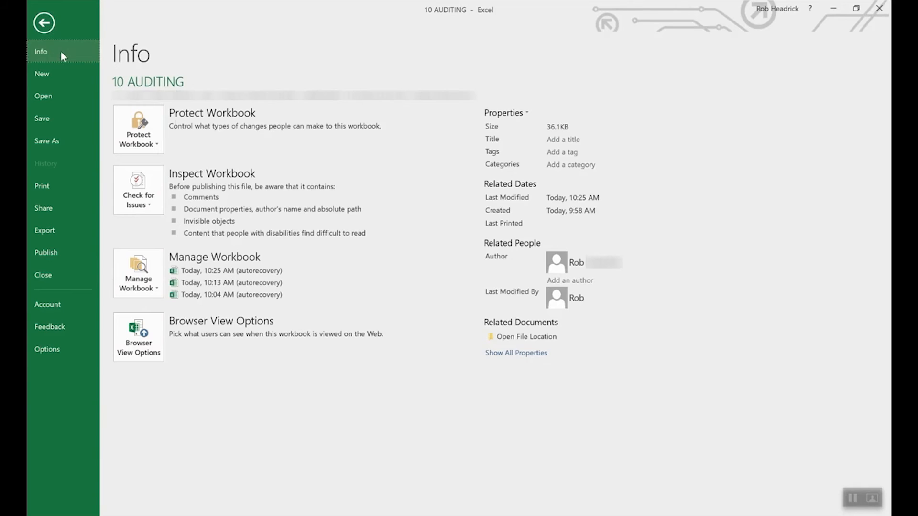
left_click(154, 127)
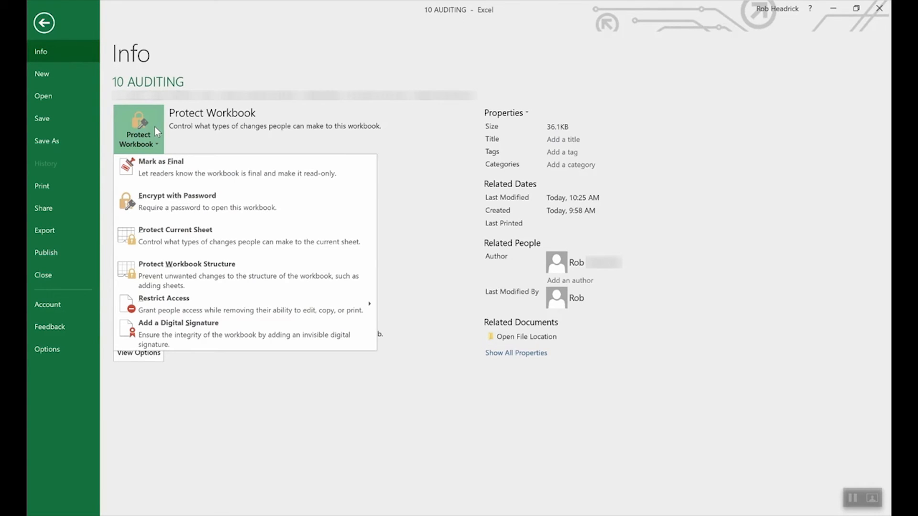
left_click(195, 203)
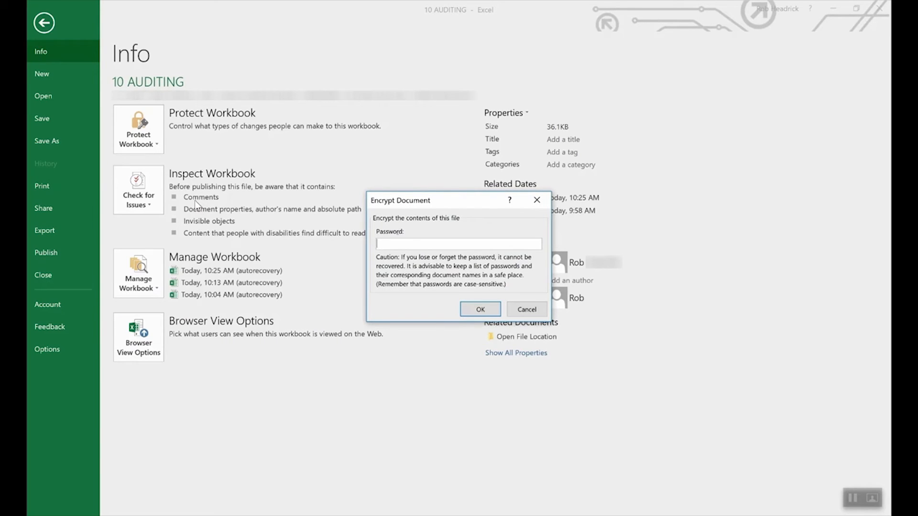
type("1234")
left_click(477, 311)
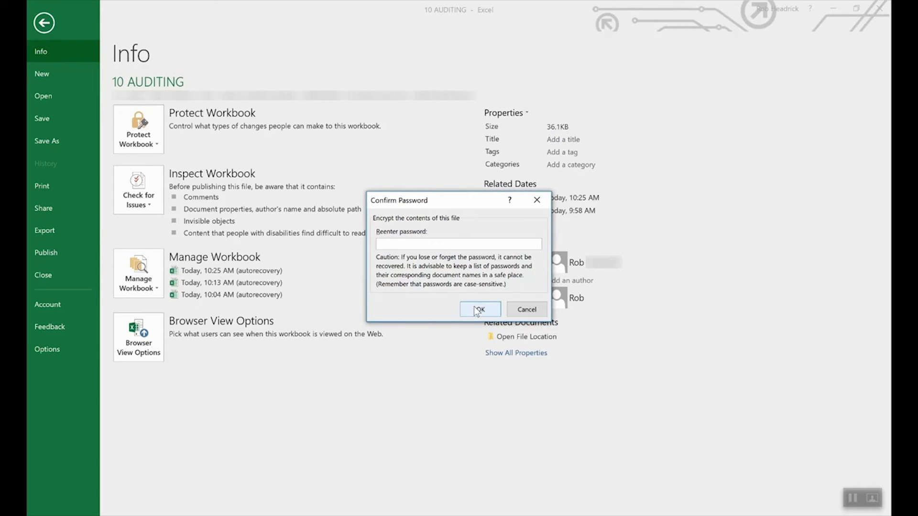
type("1234")
left_click(480, 310)
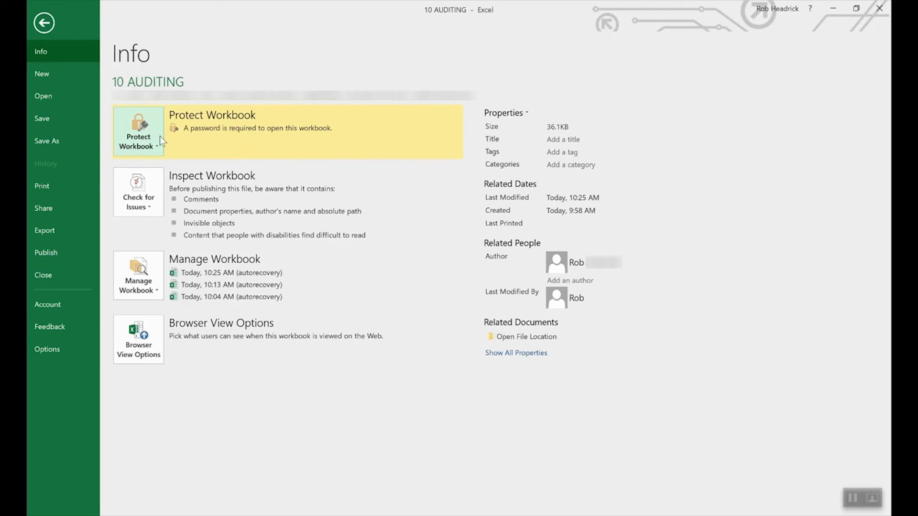
Remove the workbook's encryption by clearing its password.
left_click(146, 142)
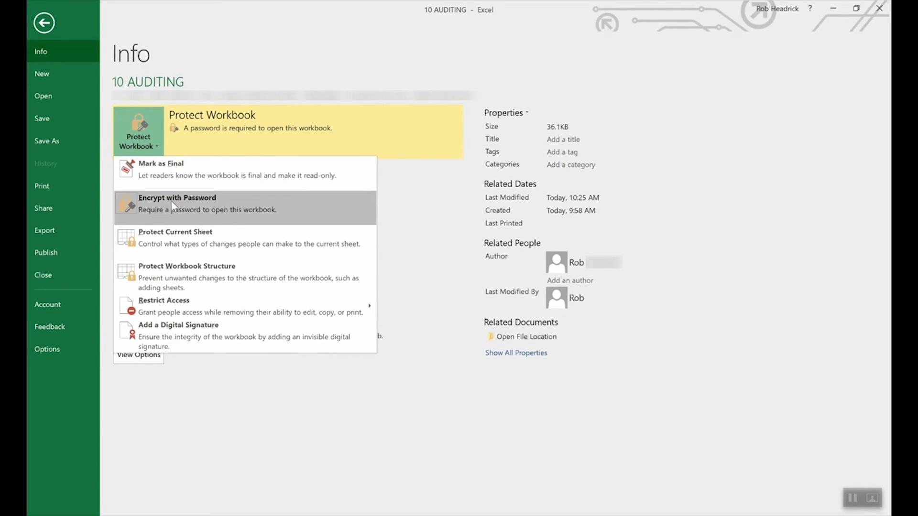
left_click(174, 206)
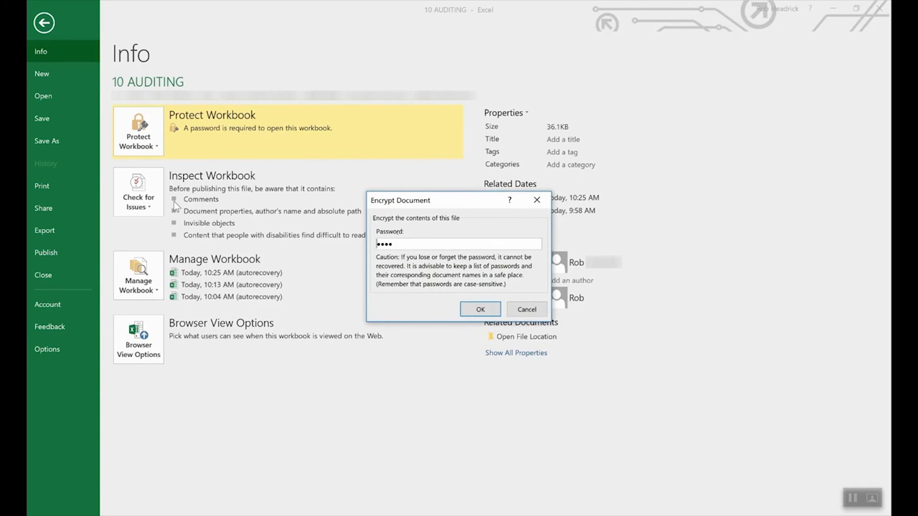
double_click(455, 241)
key("BackSpace")
left_click(480, 309)
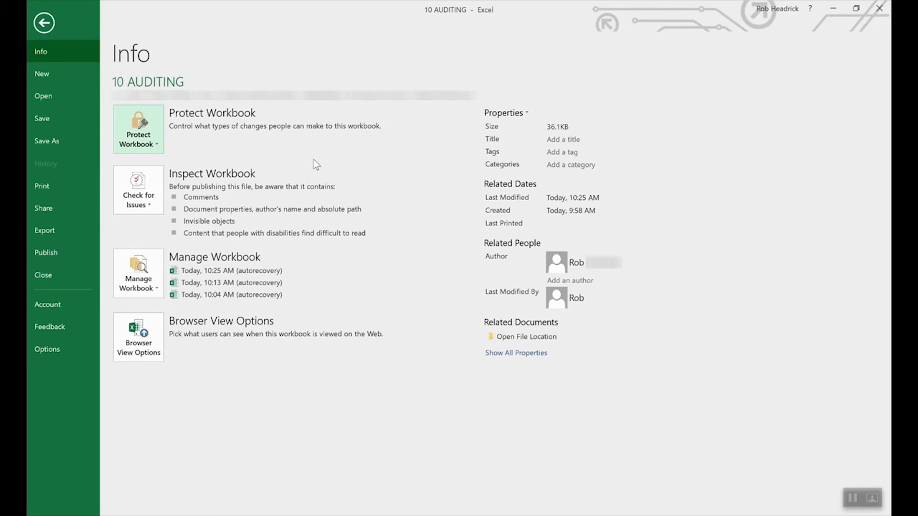
View the protection options for the current sheet and leave without protecting it.
left_click(142, 127)
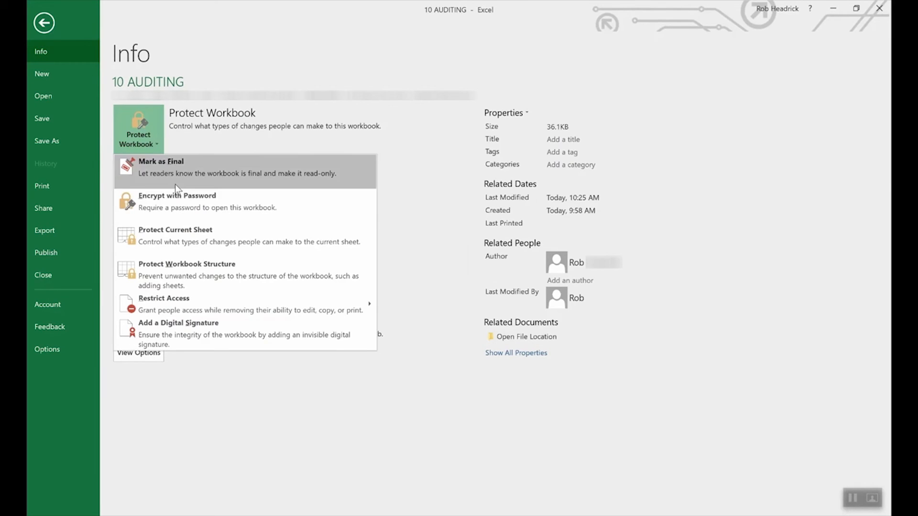
left_click(190, 236)
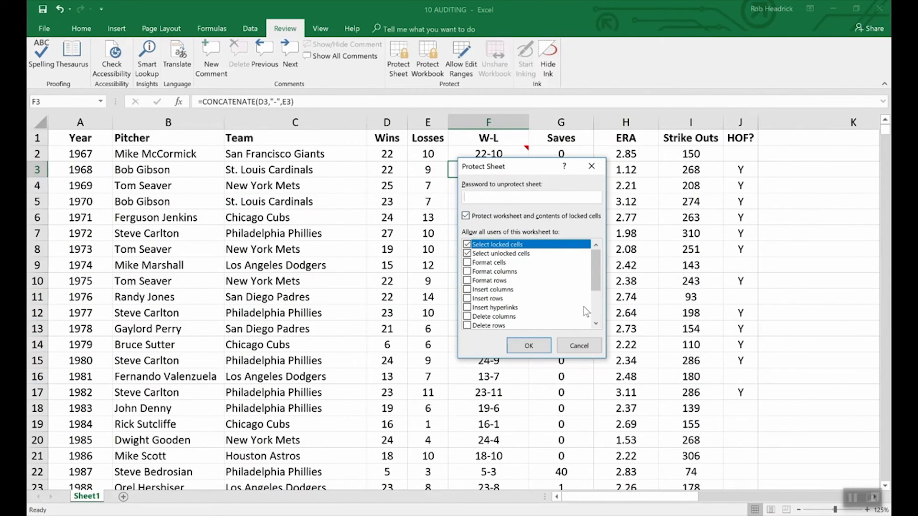
left_click(586, 346)
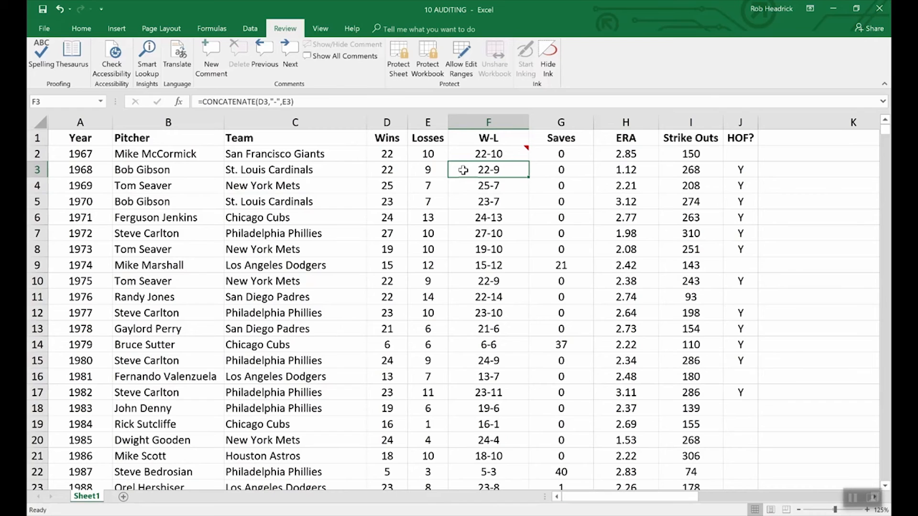
Set the formula in cell F3 to Hidden in its cell protection settings, keeping the cell locked.
right_click(495, 173)
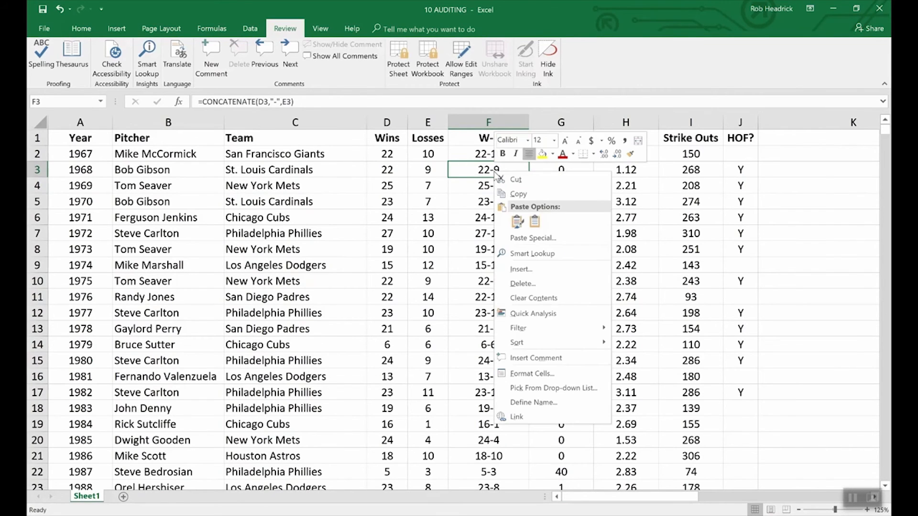
left_click(540, 376)
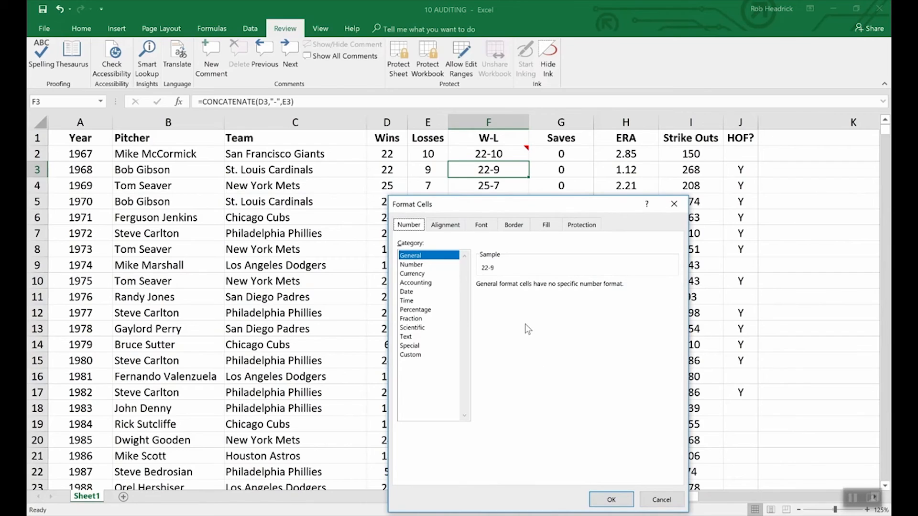
left_click(583, 225)
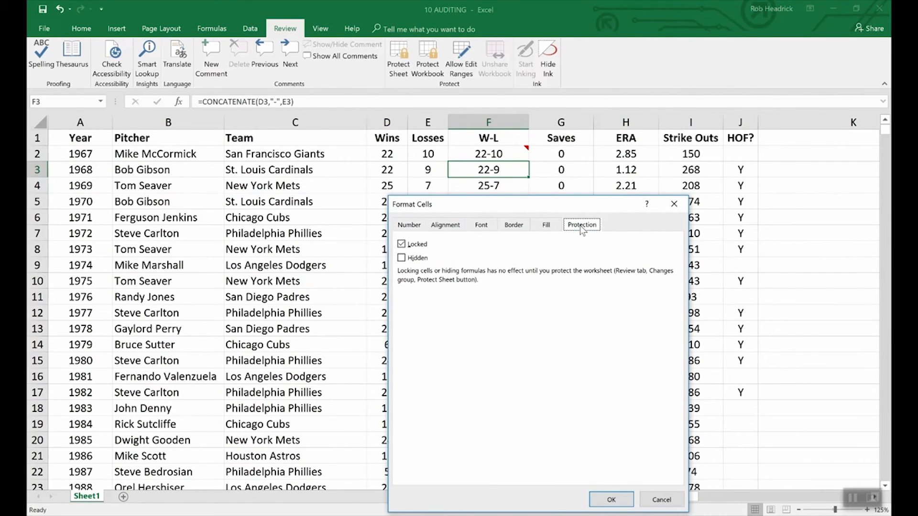
left_click(402, 258)
left_click(611, 500)
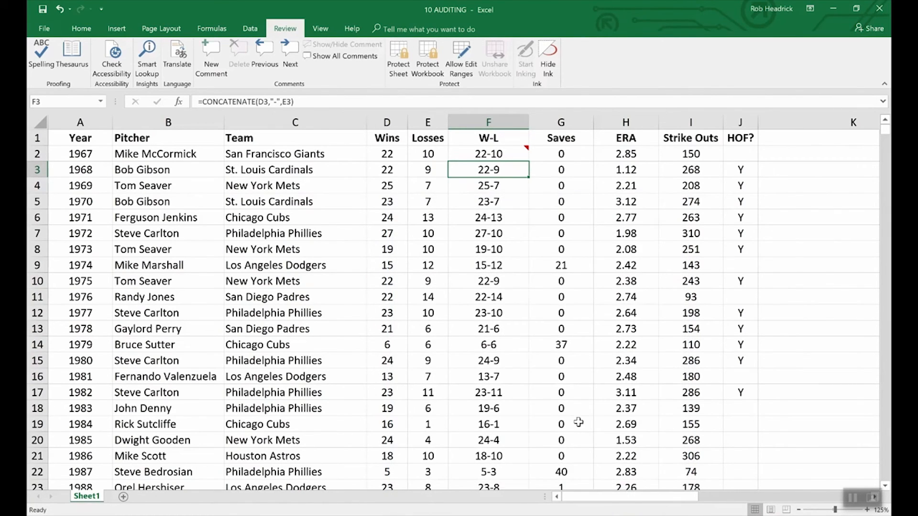
Protect the sheet with a password, entering and re-entering it, and compare how the formulas of F3 and F4 display.
left_click(407, 49)
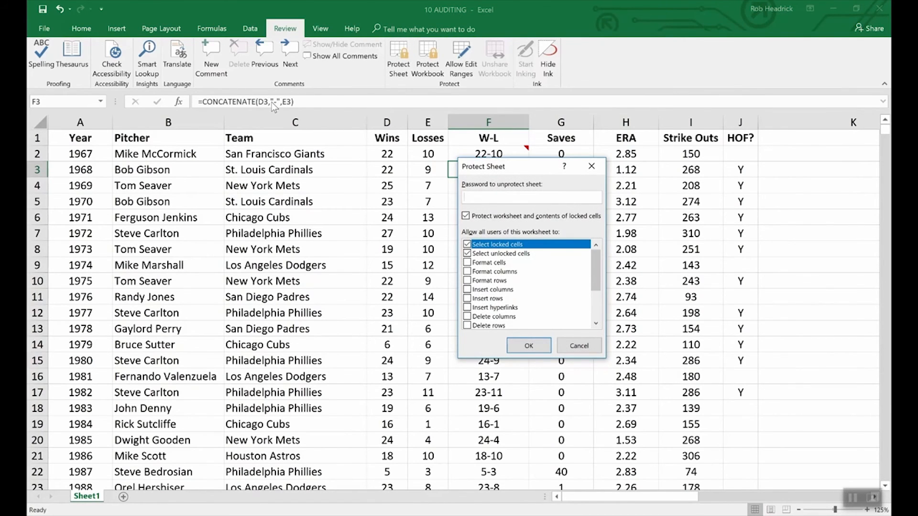
type("1234")
left_click(530, 347)
type("1234")
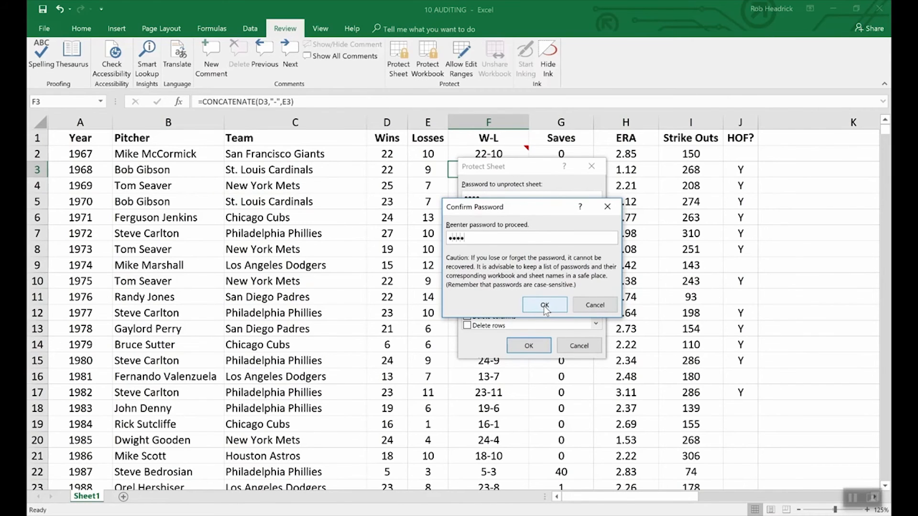
left_click(544, 306)
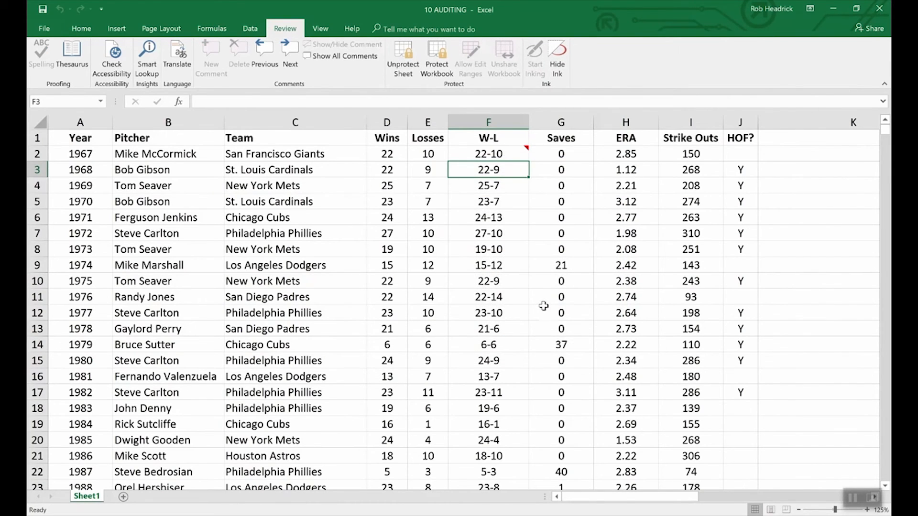
key("Down")
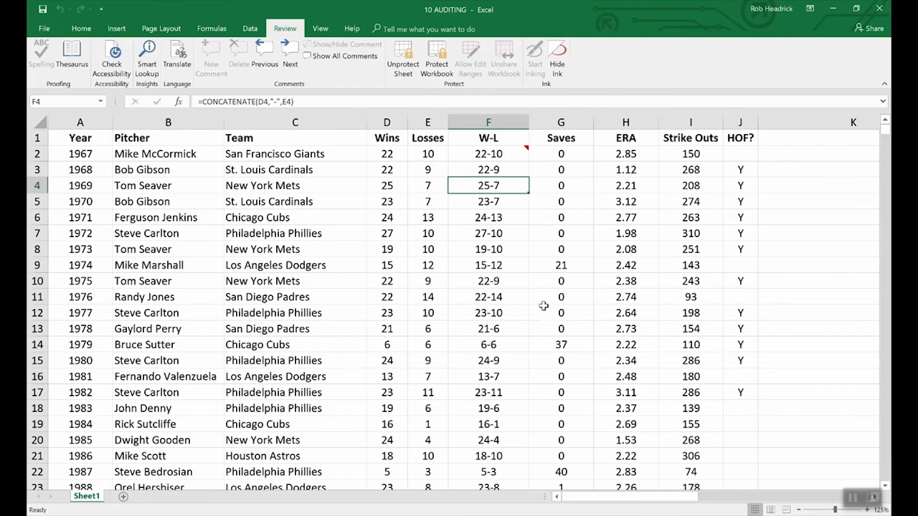
key("Up")
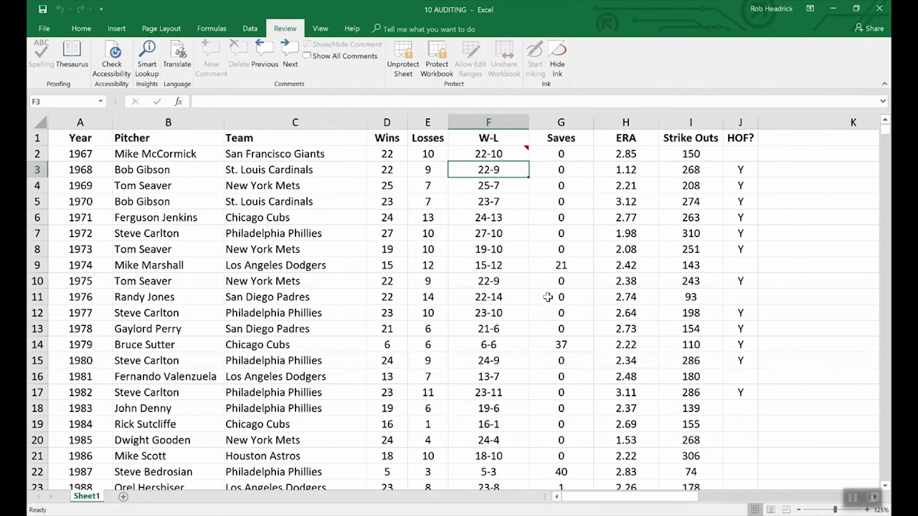
Show the comment attached to cell F2 and unprotect the sheet by entering the sheet password.
left_click(511, 155)
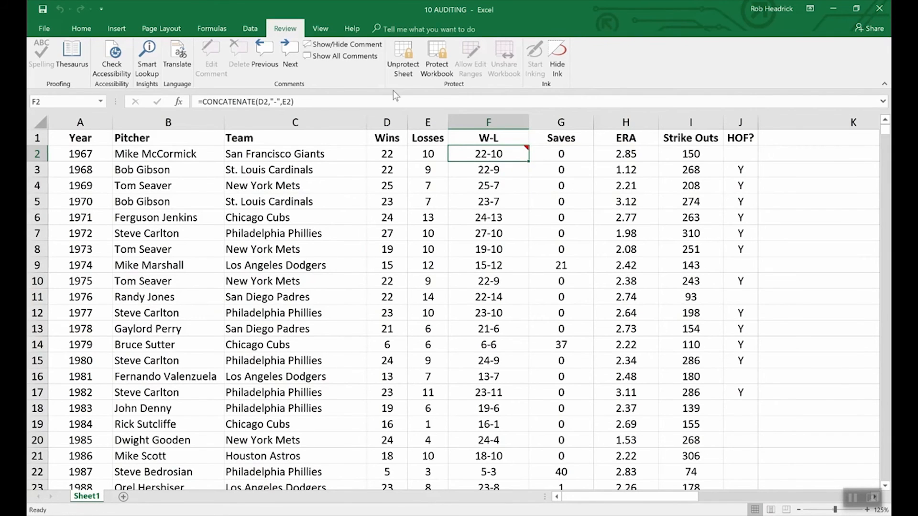
left_click(368, 57)
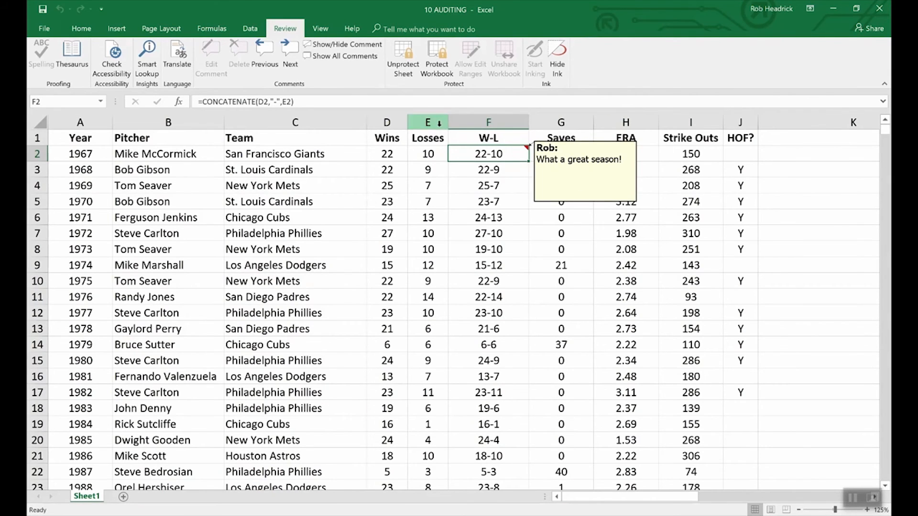
left_click(403, 57)
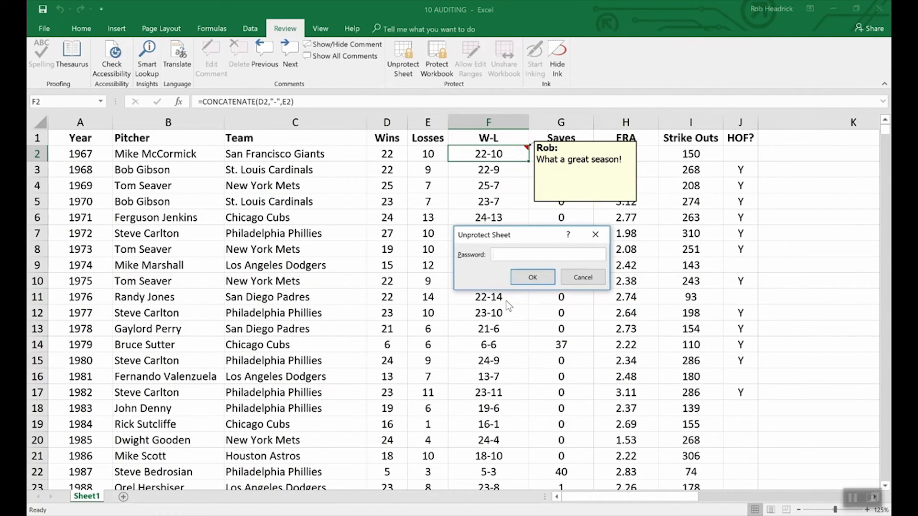
type("••••")
key("Return")
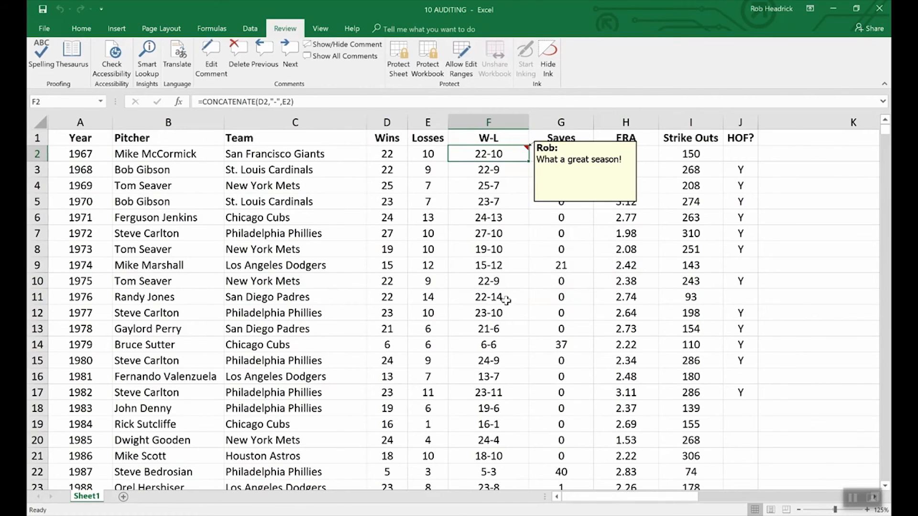
Examine the protection settings of the comment on cell F2 and leave them without changes.
right_click(566, 203)
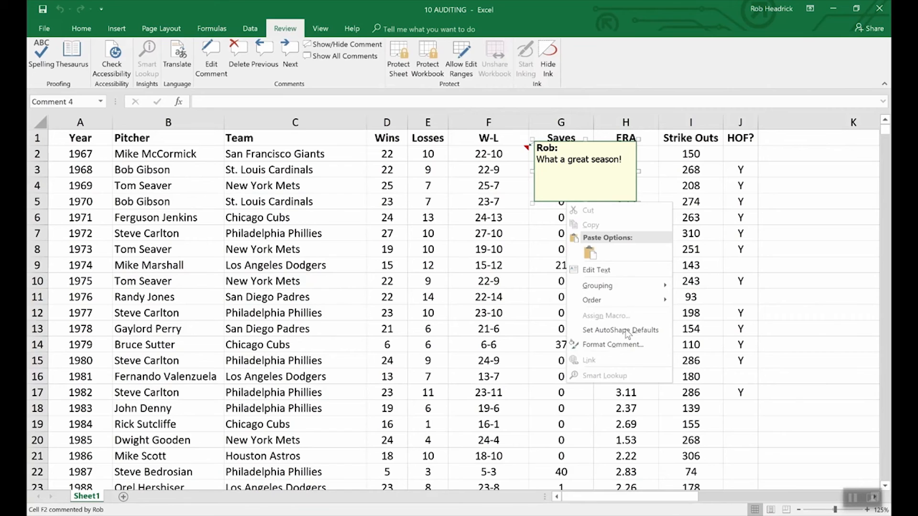
left_click(622, 345)
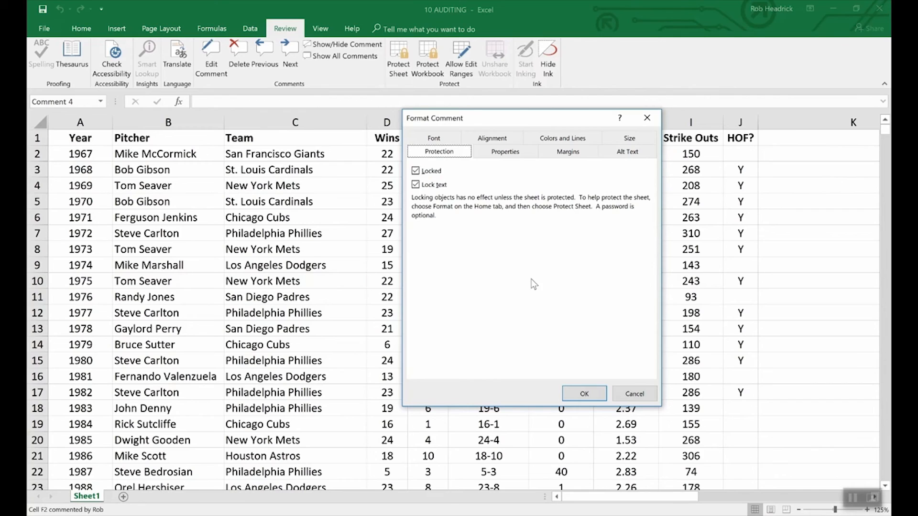
left_click(623, 395)
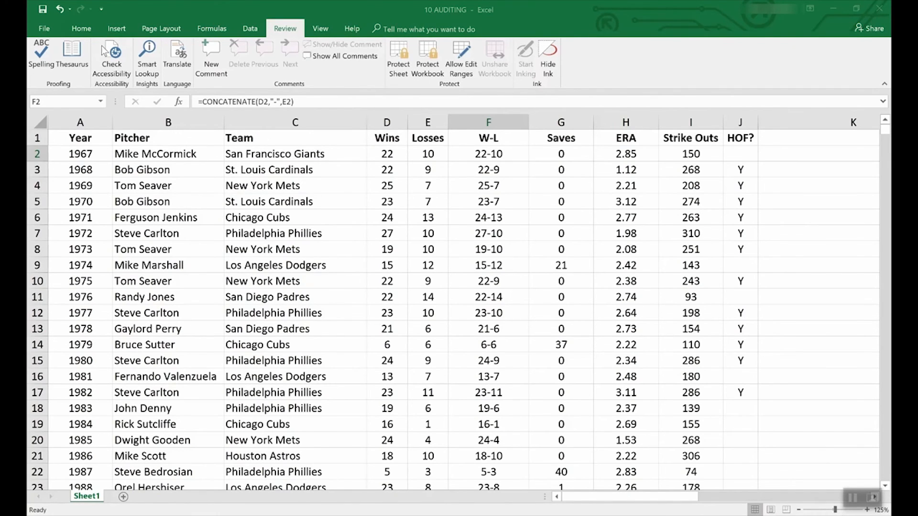
Browse the gallery of templates available for creating a new workbook.
left_click(42, 28)
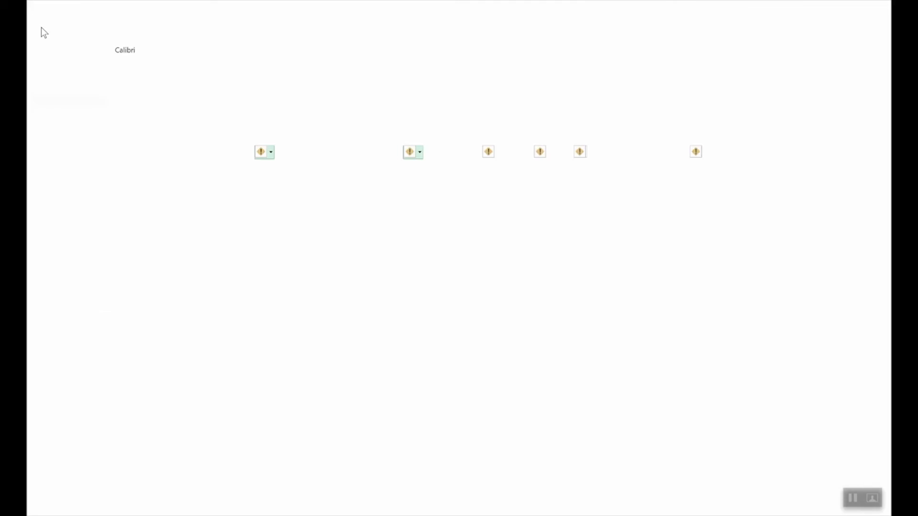
left_click(40, 74)
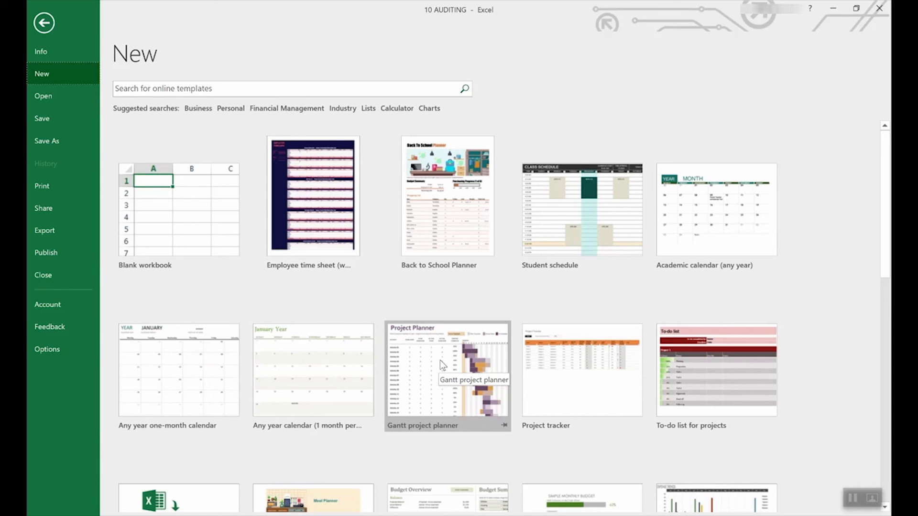
scroll(413, 423, "down", 5)
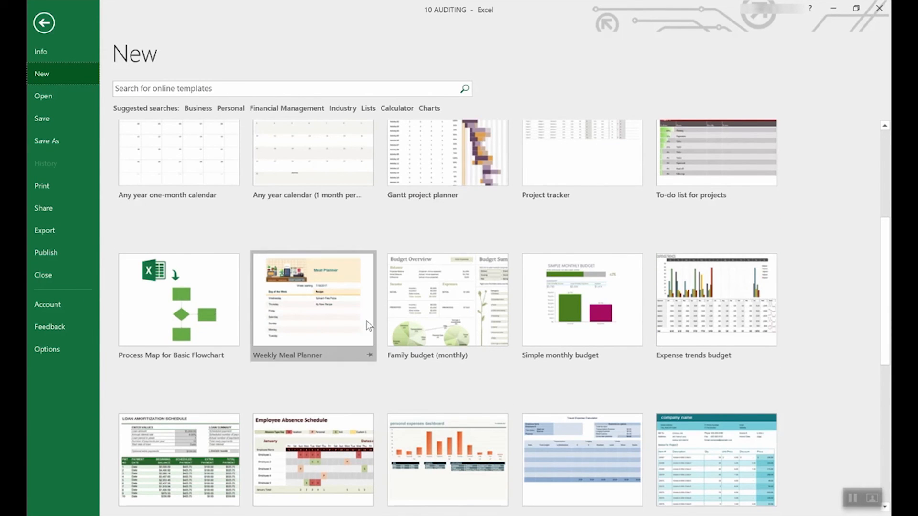
scroll(432, 319, "down", 3)
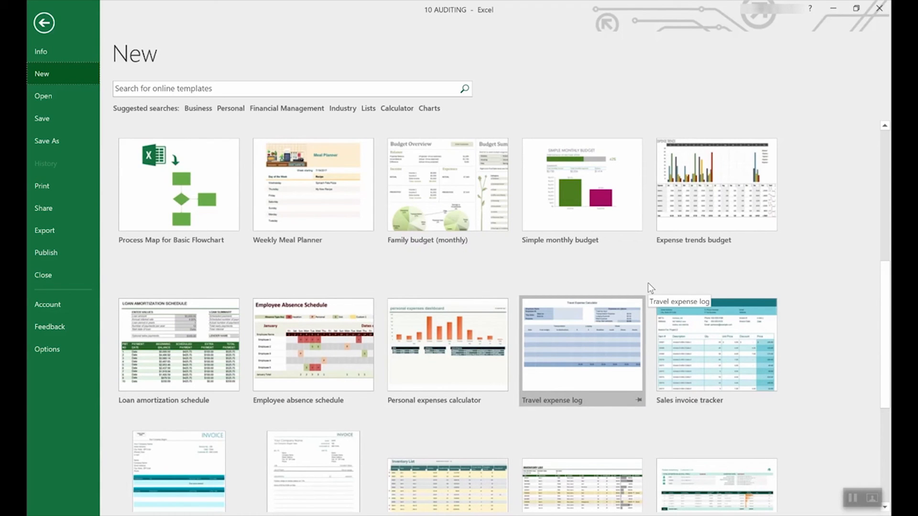
scroll(647, 283, "up", 9)
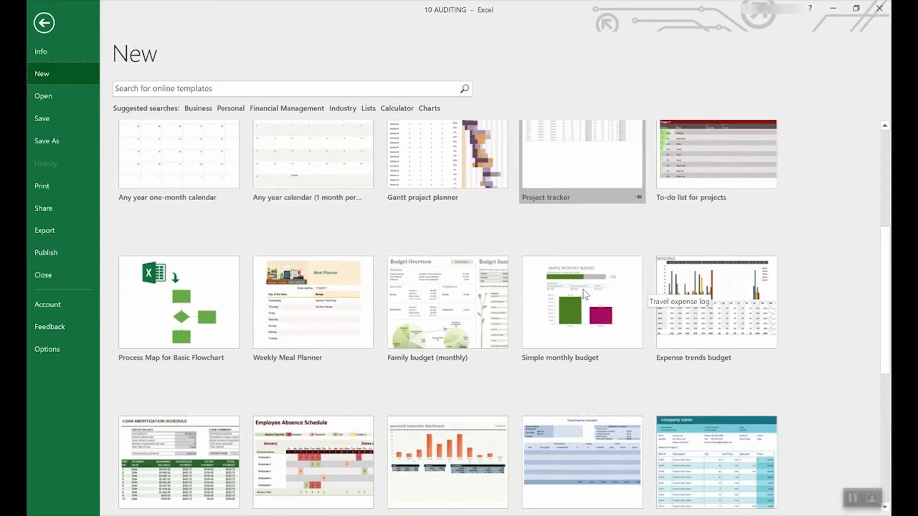
scroll(580, 319, "down", 3)
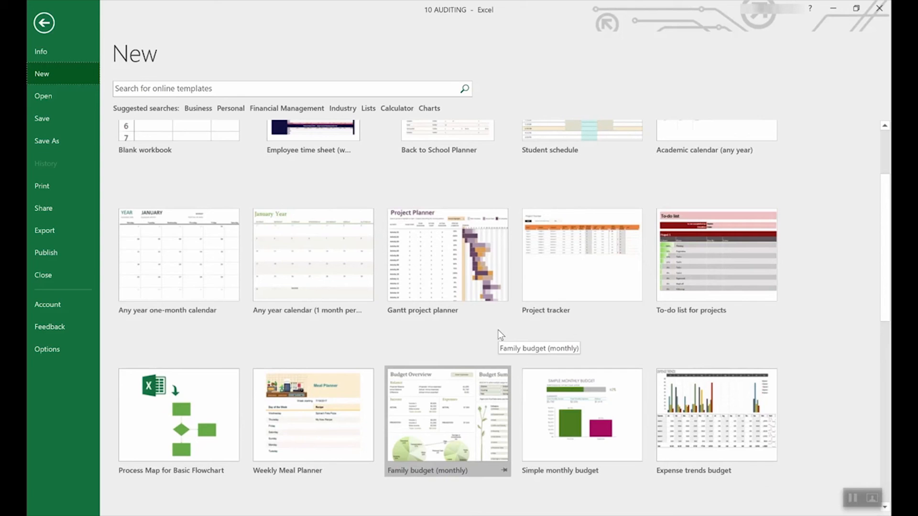
scroll(498, 329, "down", 6)
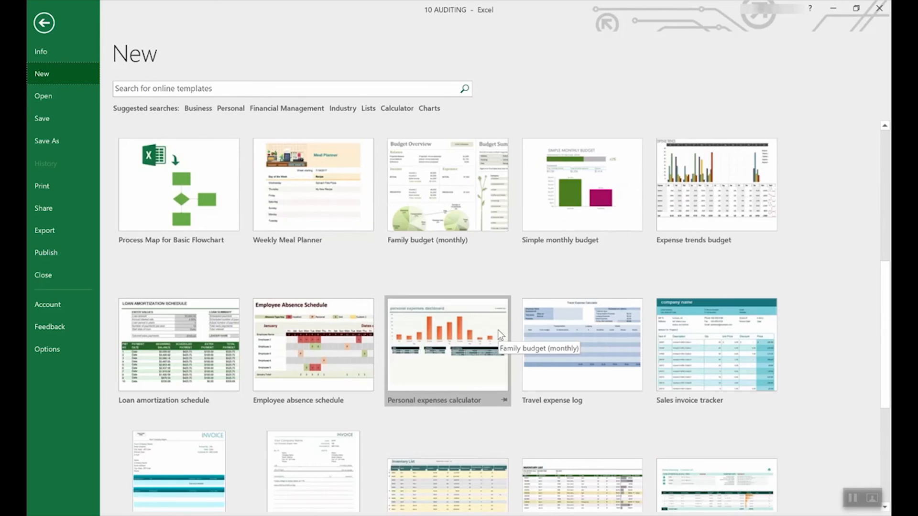
scroll(497, 329, "down", 3)
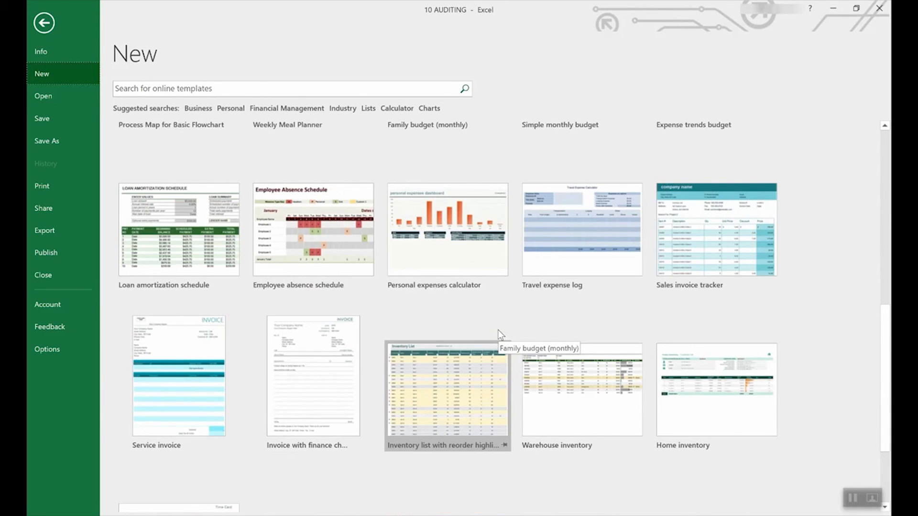
scroll(498, 328, "up", 3)
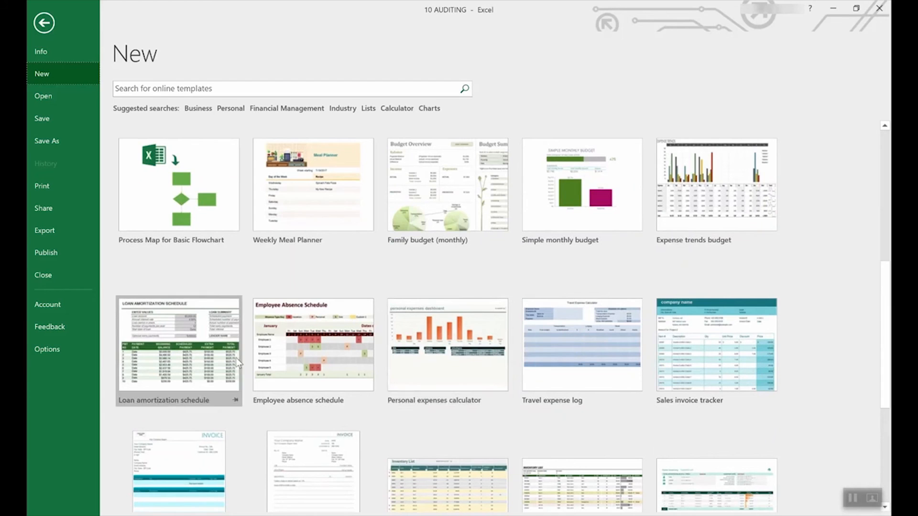
Create a workbook from the Loan amortization schedule template and select its annual interest rate and loan amount input cells in turn.
left_click(181, 325)
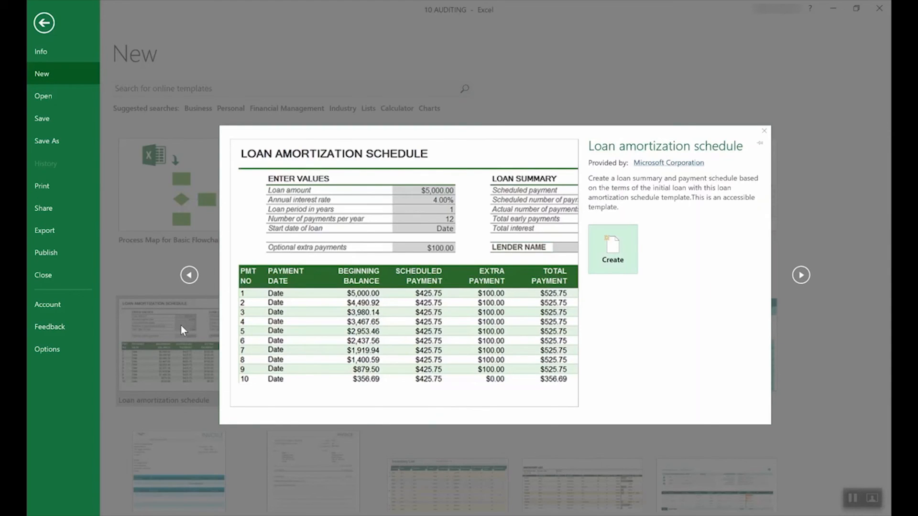
left_click(627, 249)
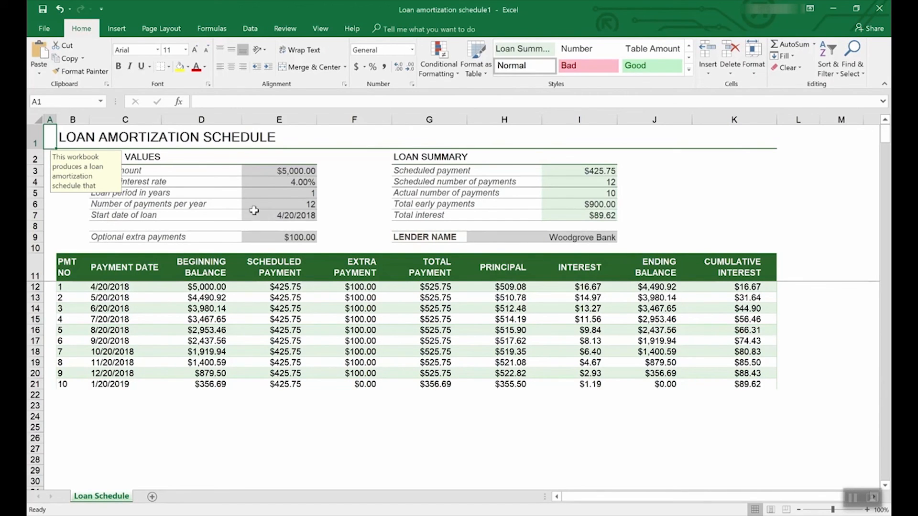
left_click(301, 182)
left_click(298, 170)
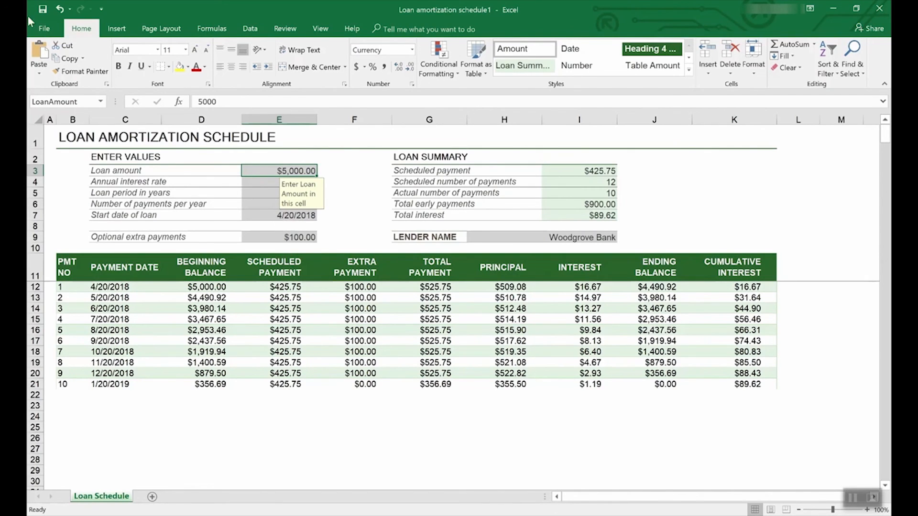
Browse the online workbook templates under the suggested search Lists, including its categories, and return to the main template gallery.
left_click(46, 27)
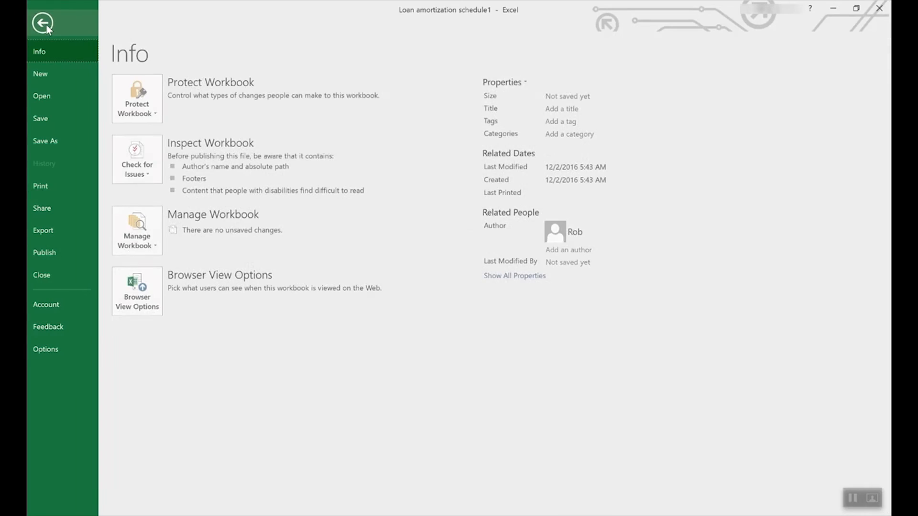
left_click(48, 69)
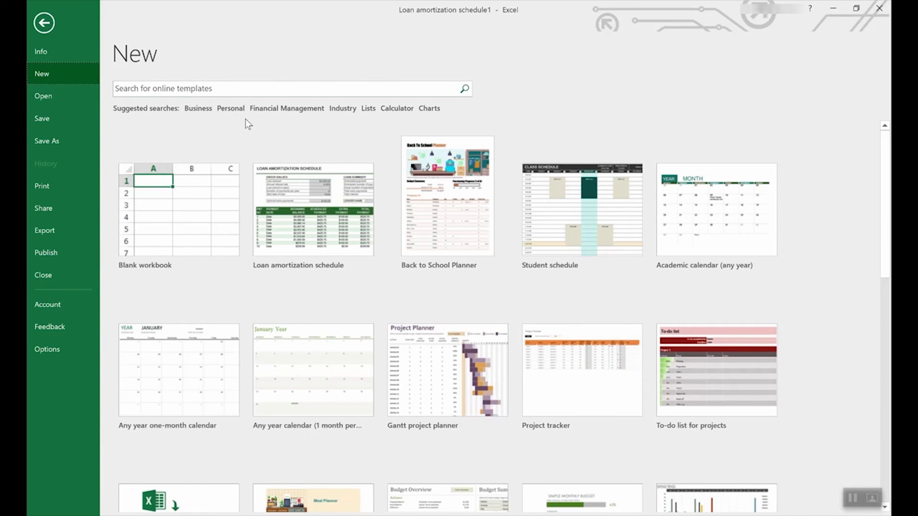
left_click(370, 109)
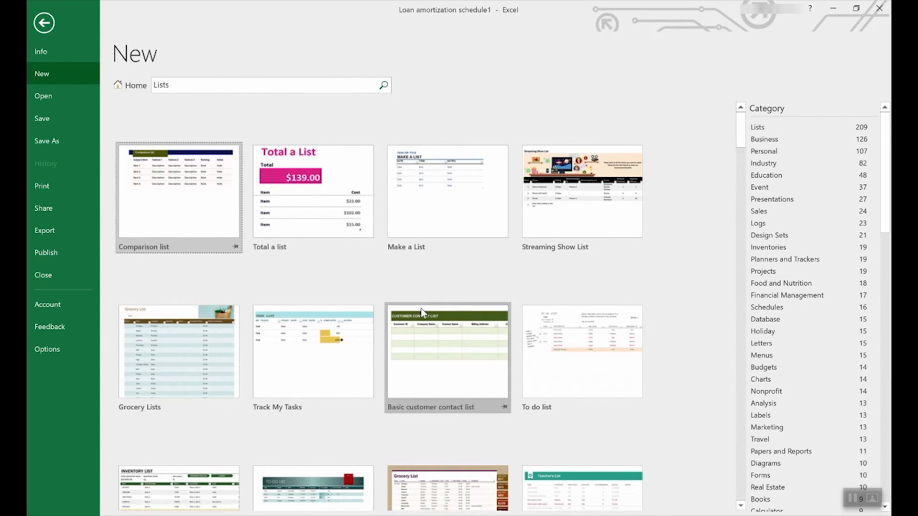
scroll(421, 312, "down", 6)
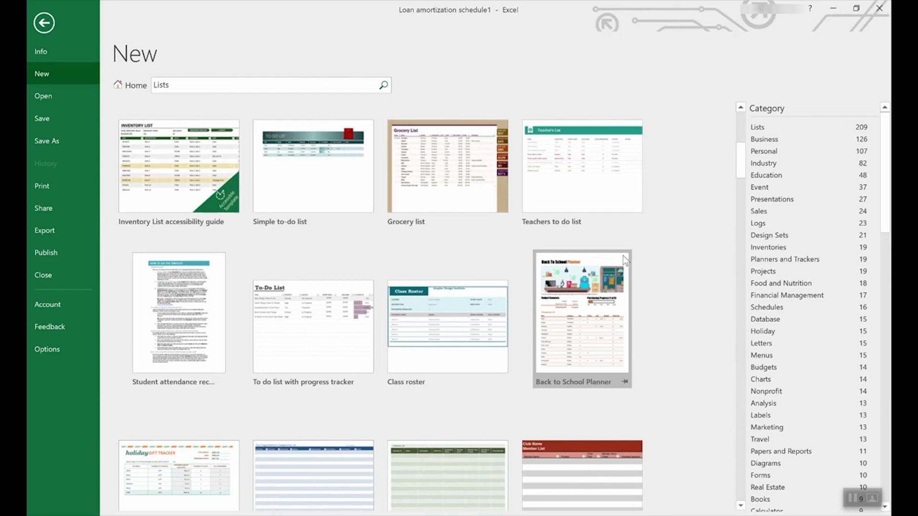
scroll(820, 255, "down", 3)
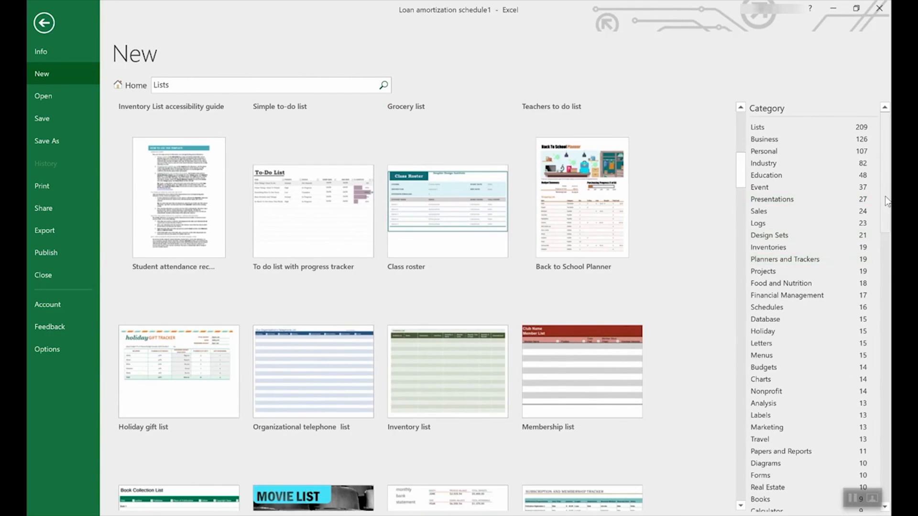
left_click_drag(885, 197, 844, 186)
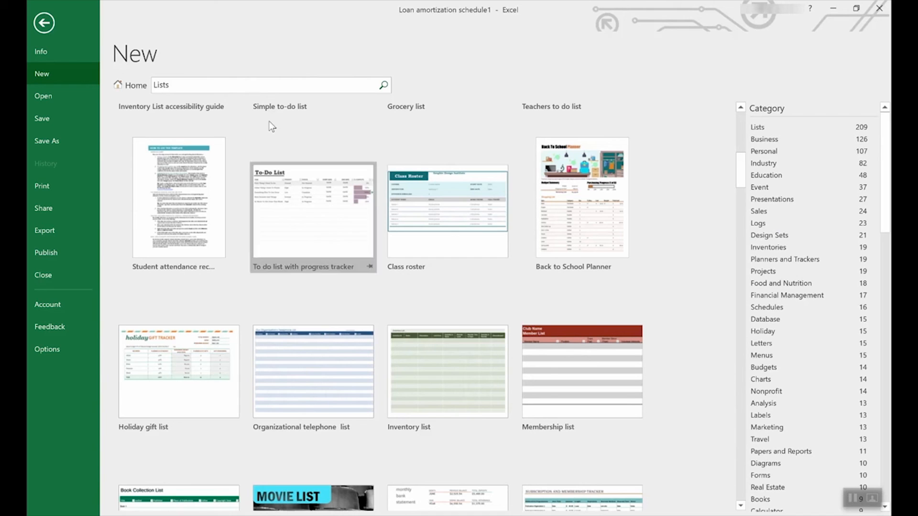
left_click(128, 86)
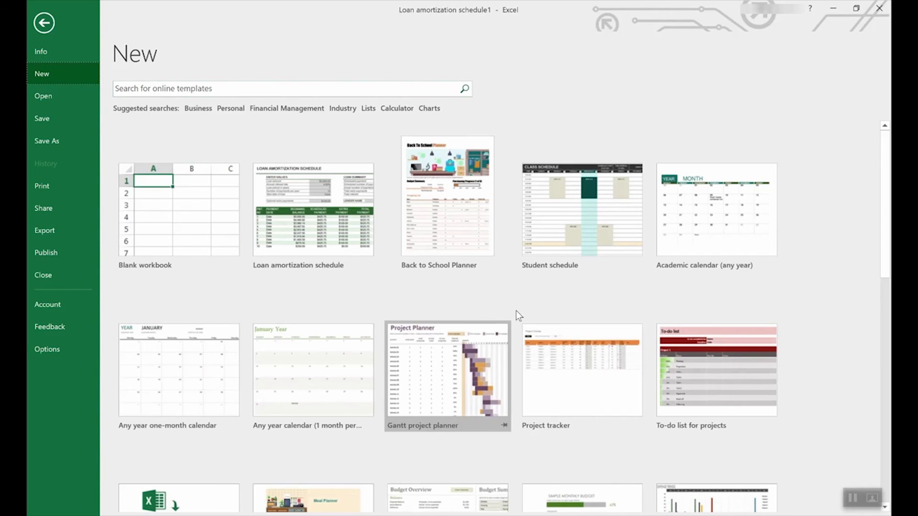
Create a workbook from the Employee time sheet (weekly, monthly, yearly) template.
scroll(525, 313, "down", 5)
scroll(535, 313, "down", 5)
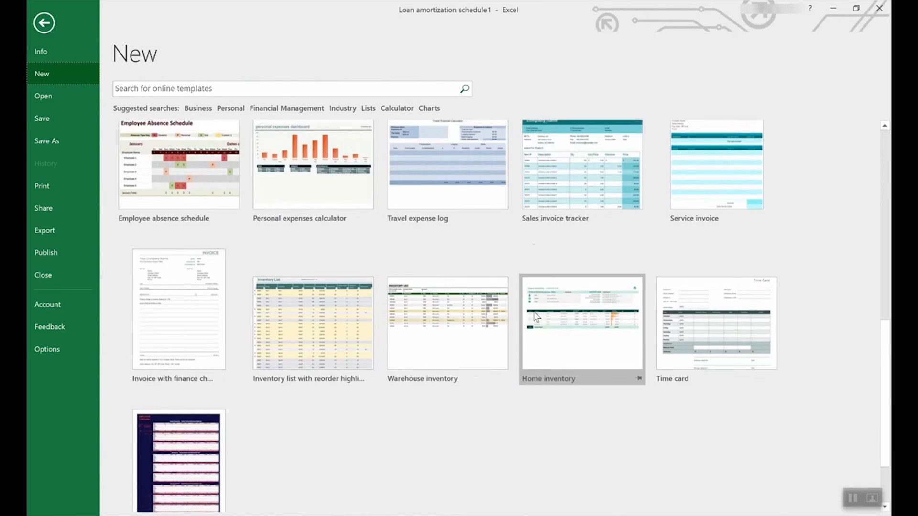
left_click(174, 381)
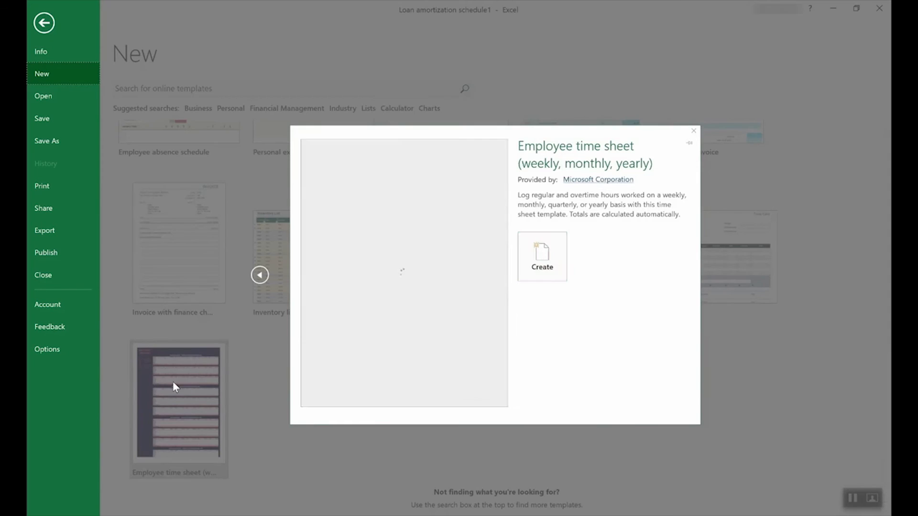
left_click(545, 256)
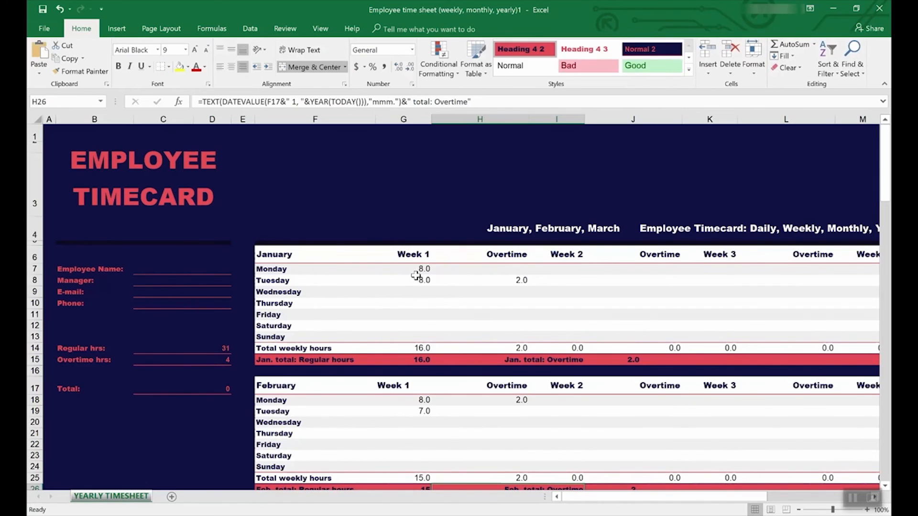
Inspect the formulas behind the Regular hrs and Overtime hrs totals and trace the precedents of the Overtime hrs cell.
left_click(169, 349)
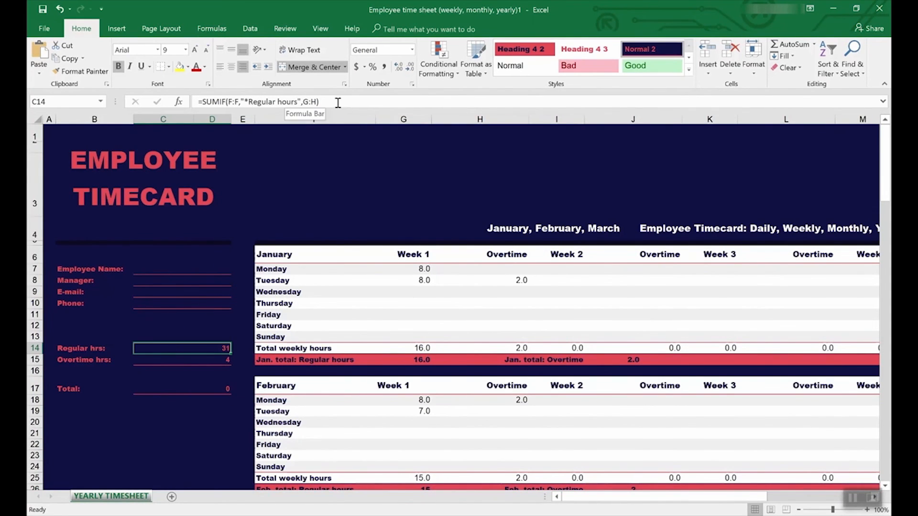
left_click(212, 362)
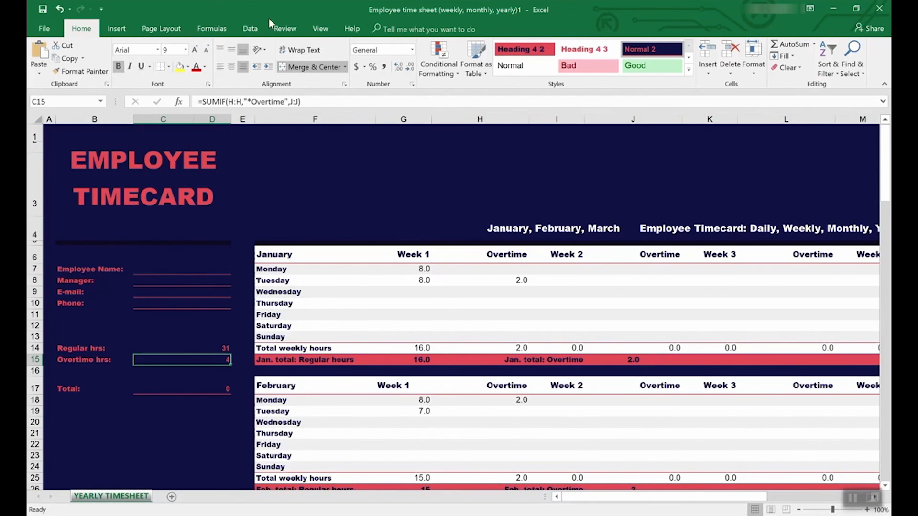
left_click(283, 30)
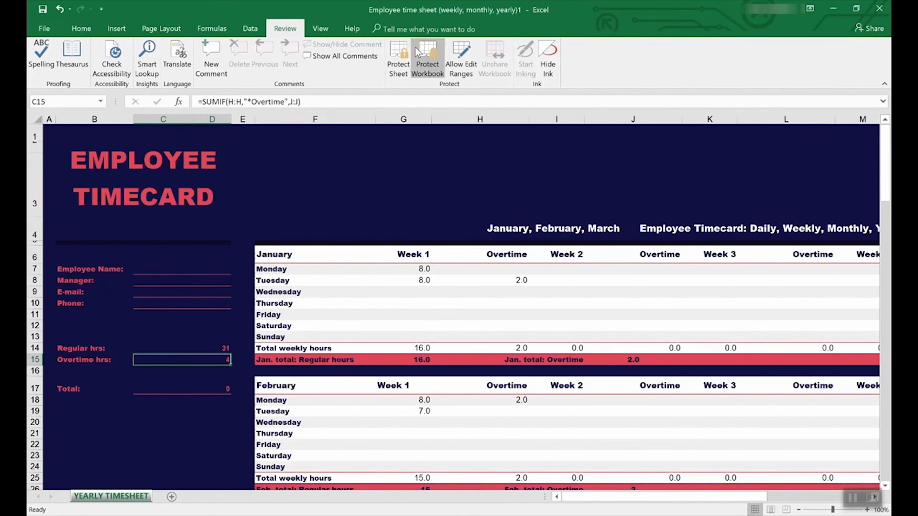
left_click(212, 29)
left_click(470, 45)
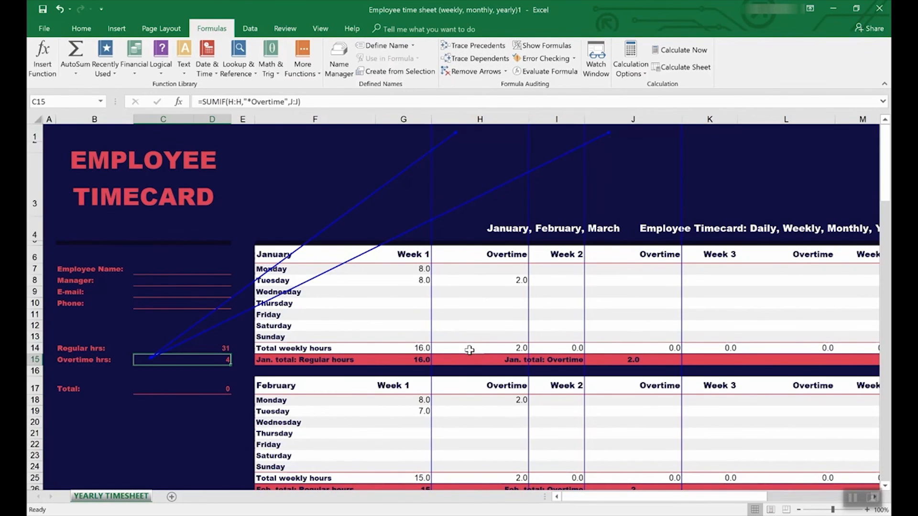
scroll(470, 351, "down", 7)
scroll(470, 351, "up", 7)
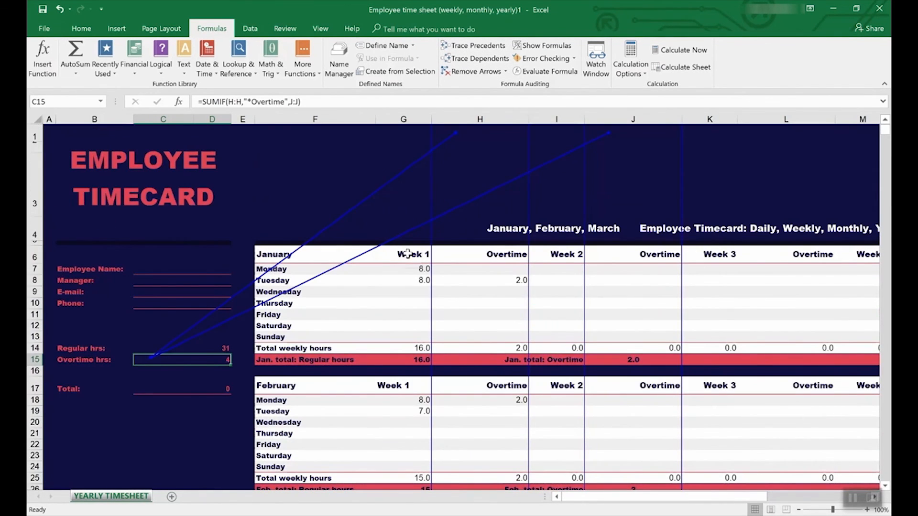
left_click(186, 348)
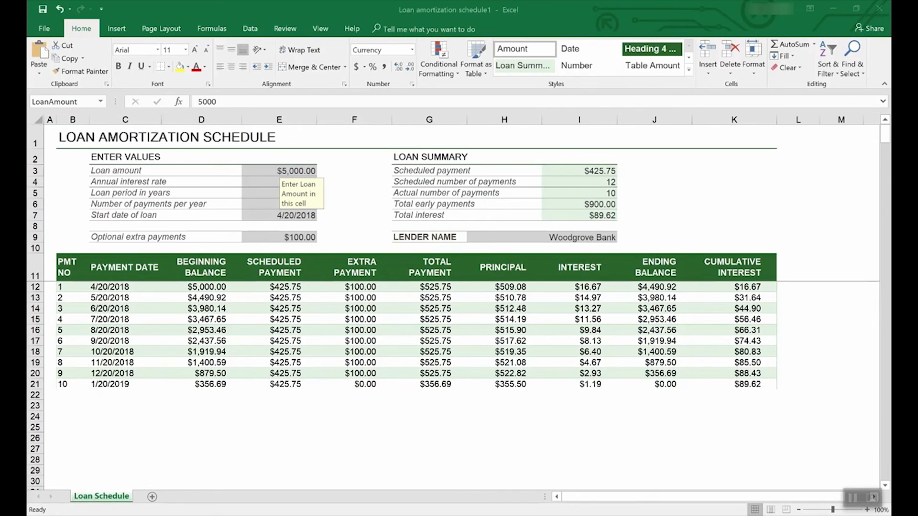
In the Loan amortization schedule workbook, start saving a copy on this PC as an Excel Template, then cancel and return to the sheet.
left_click(46, 32)
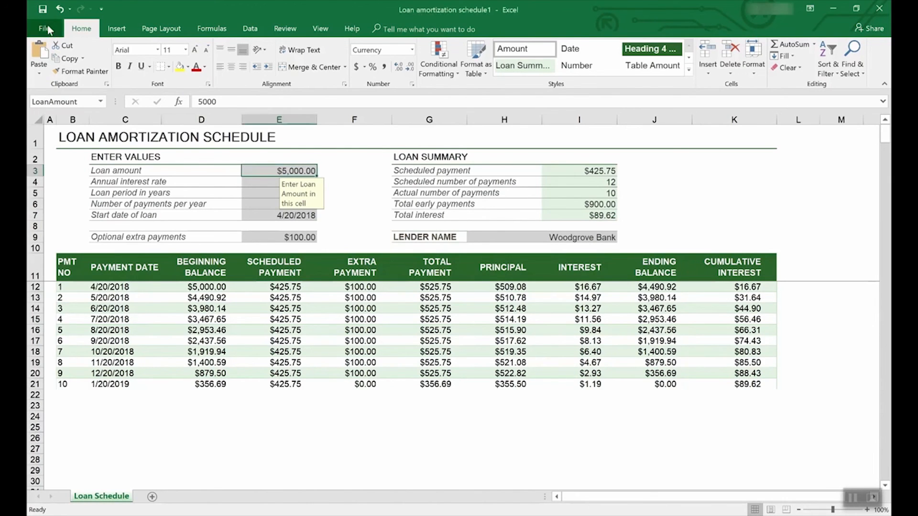
left_click(47, 25)
left_click(59, 142)
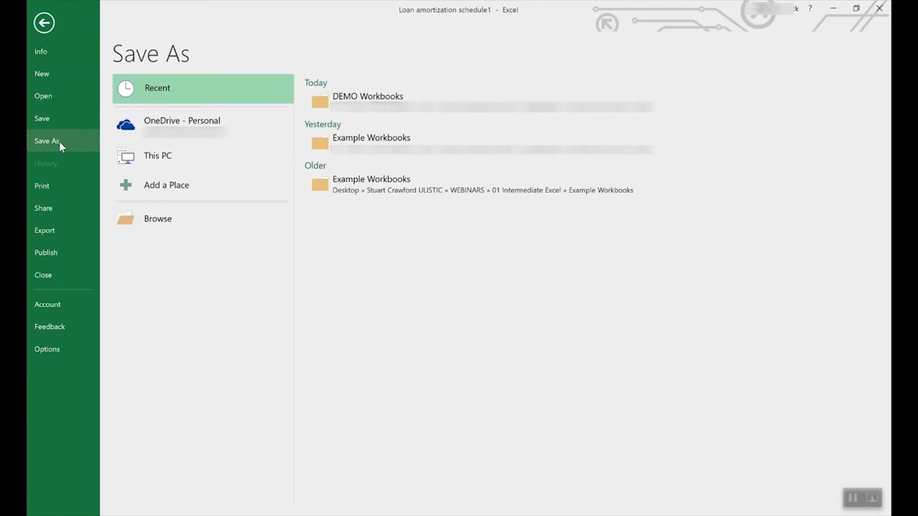
left_click(196, 124)
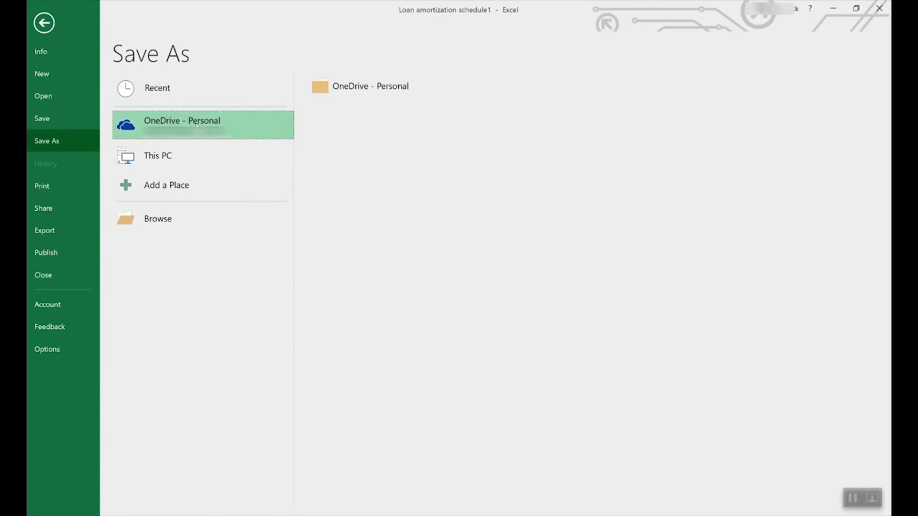
left_click(173, 150)
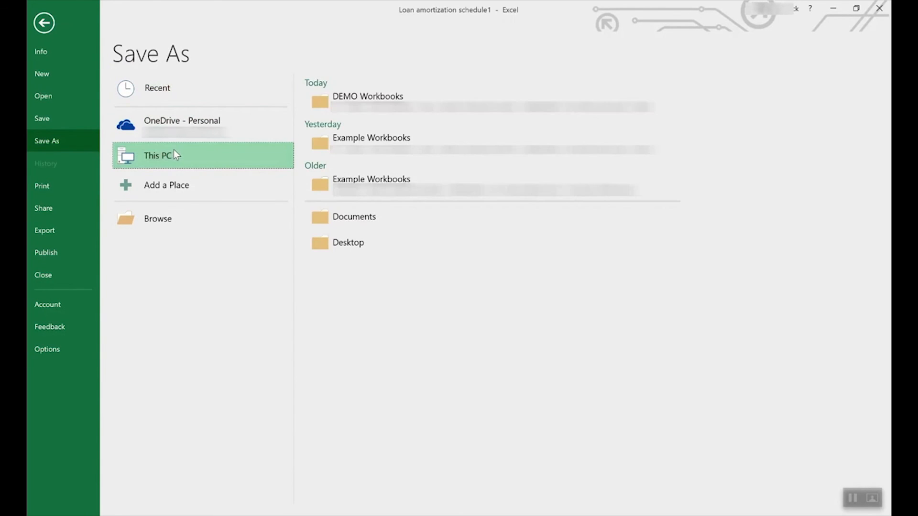
left_click(258, 150)
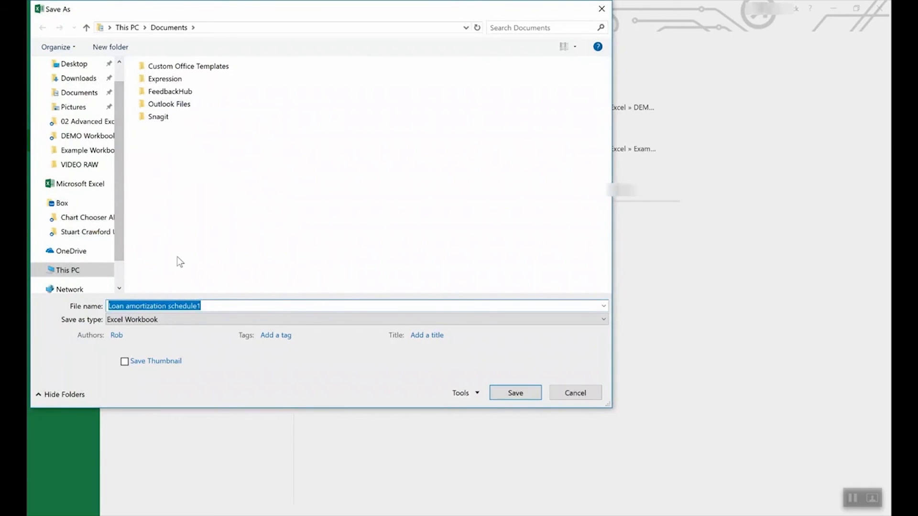
left_click(173, 320)
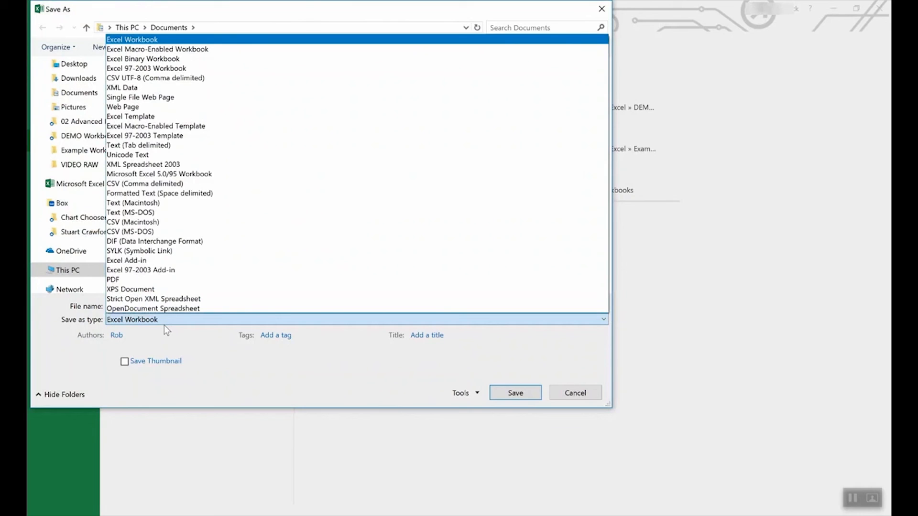
left_click(152, 117)
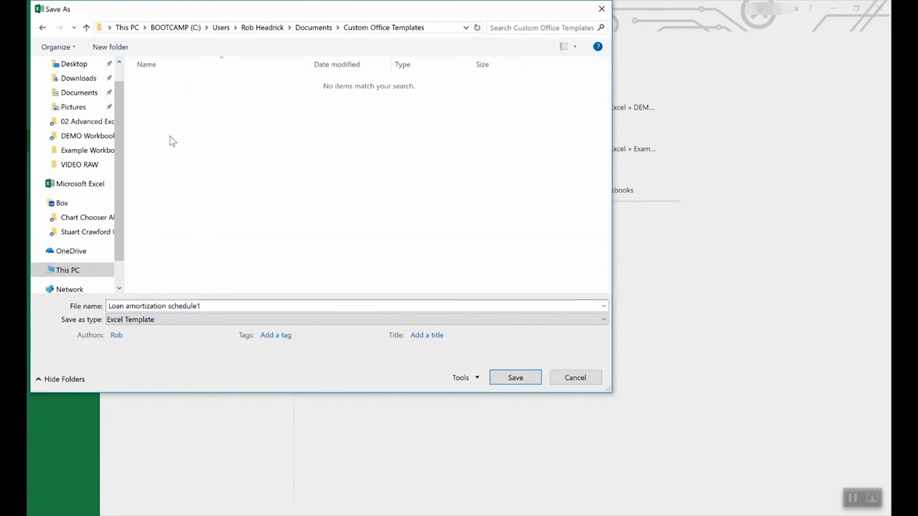
left_click(575, 377)
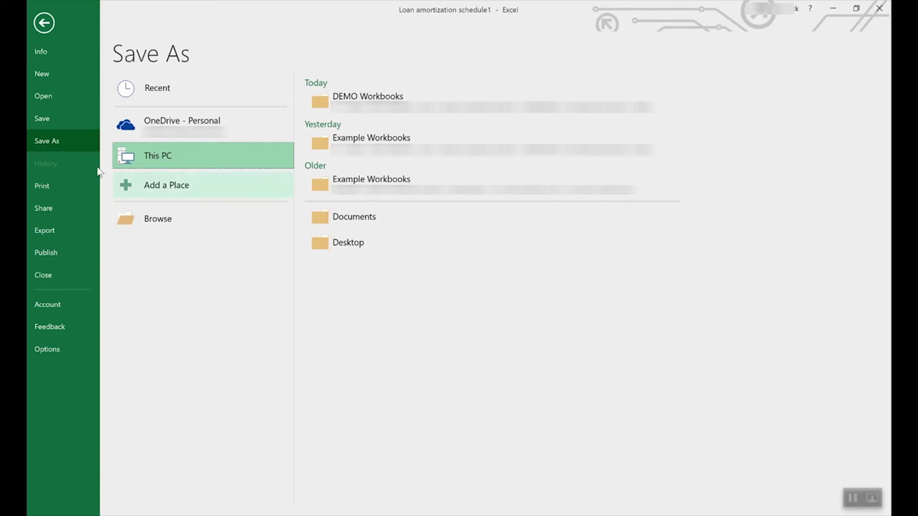
left_click(44, 22)
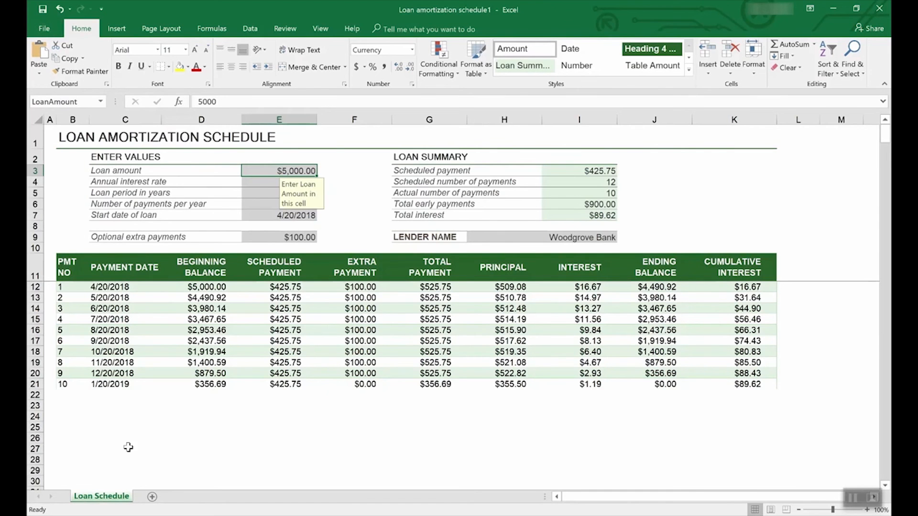